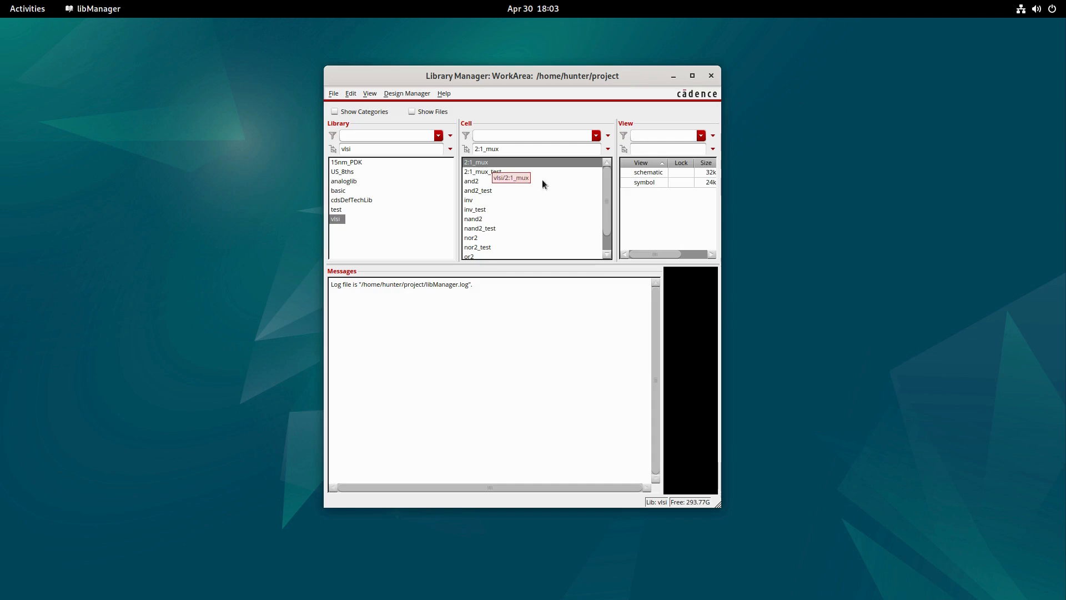
# - Create a schematic cell view named 4:1_mux in the vlsi library and maximize its editor window
pyautogui.click(488, 172)
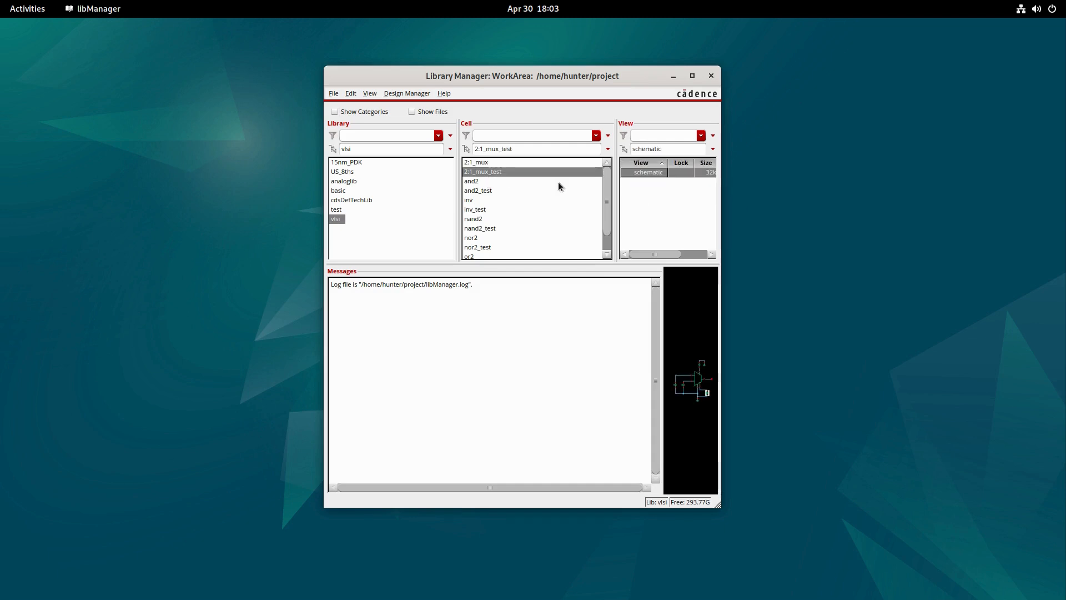
pyautogui.click(510, 162)
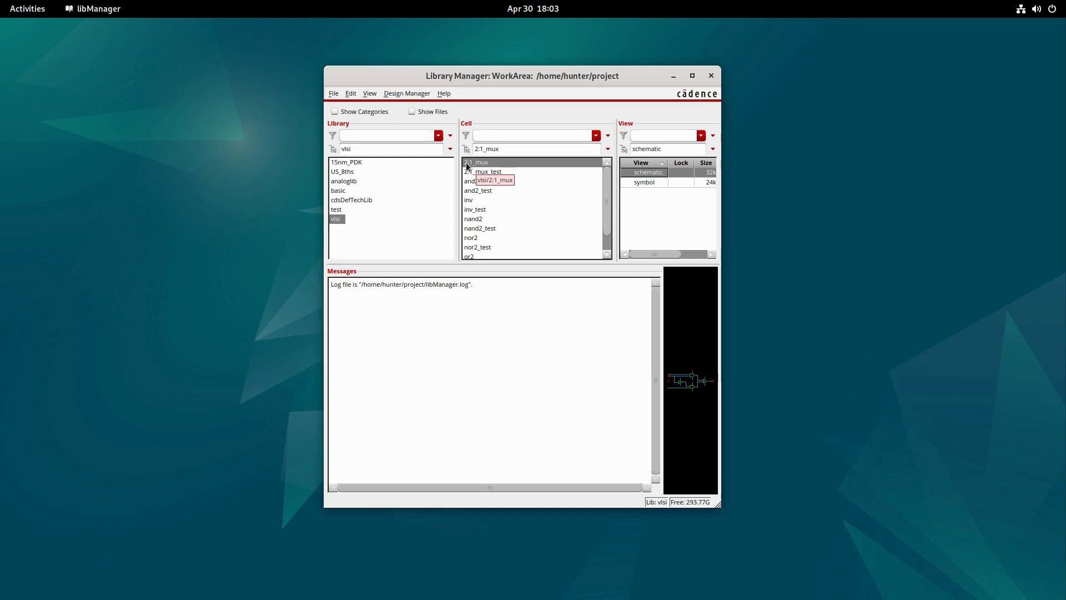
pyautogui.click(336, 220)
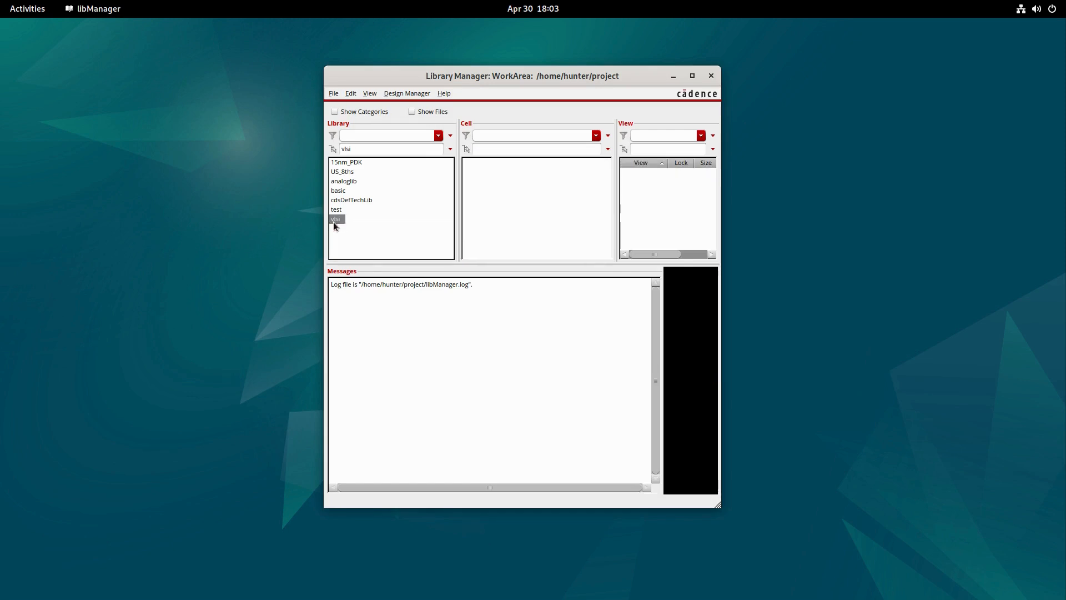
pyautogui.click(333, 93)
pyautogui.moveTo(341, 108)
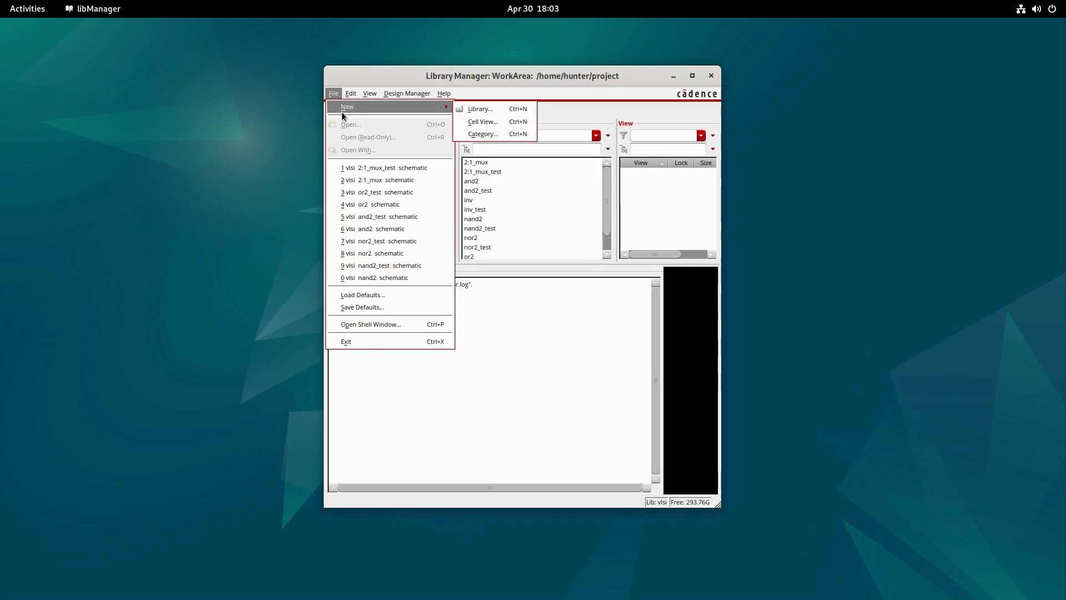
pyautogui.click(487, 118)
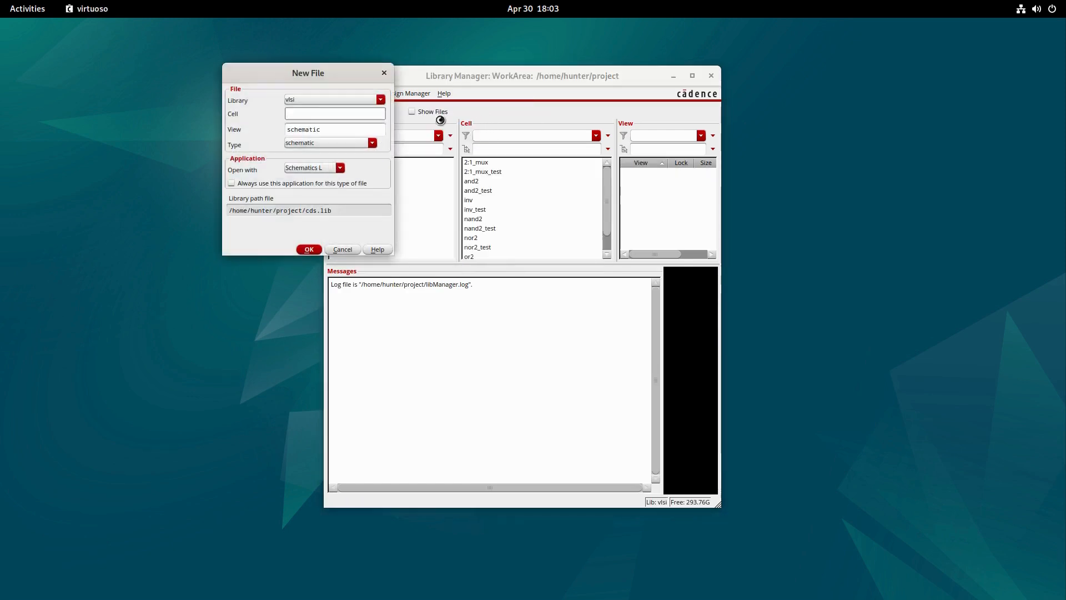
pyautogui.click(330, 115)
pyautogui.write('4:1_mux')
pyautogui.click(309, 250)
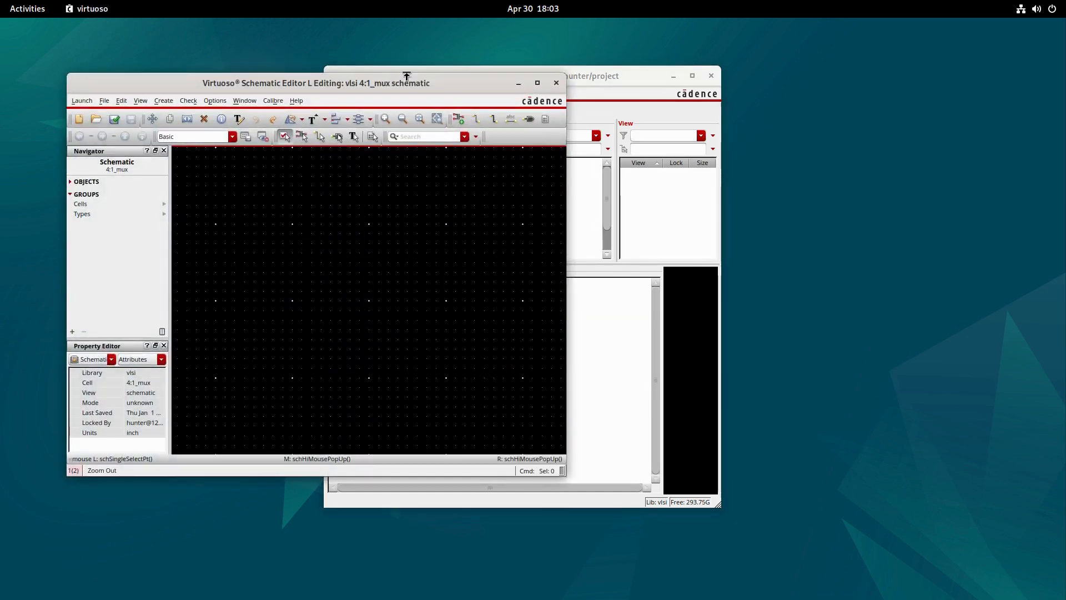
pyautogui.doubleClick(579, 86)
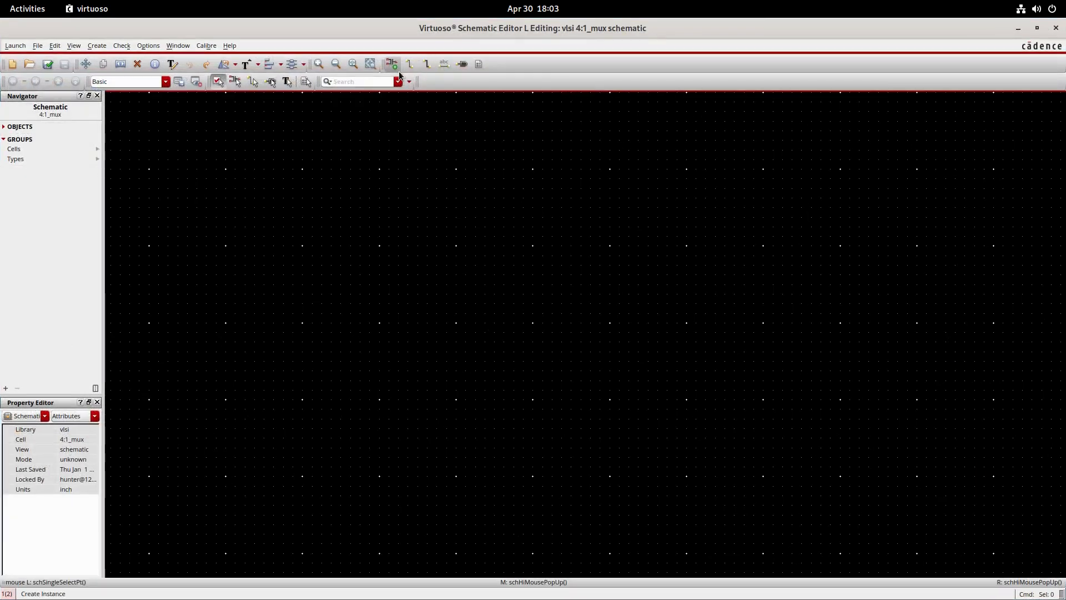
# - Place three 2:1_mux symbol instances from the vlsi library, two stacked vertically and a third to their right, midway between them
pyautogui.click(398, 70)
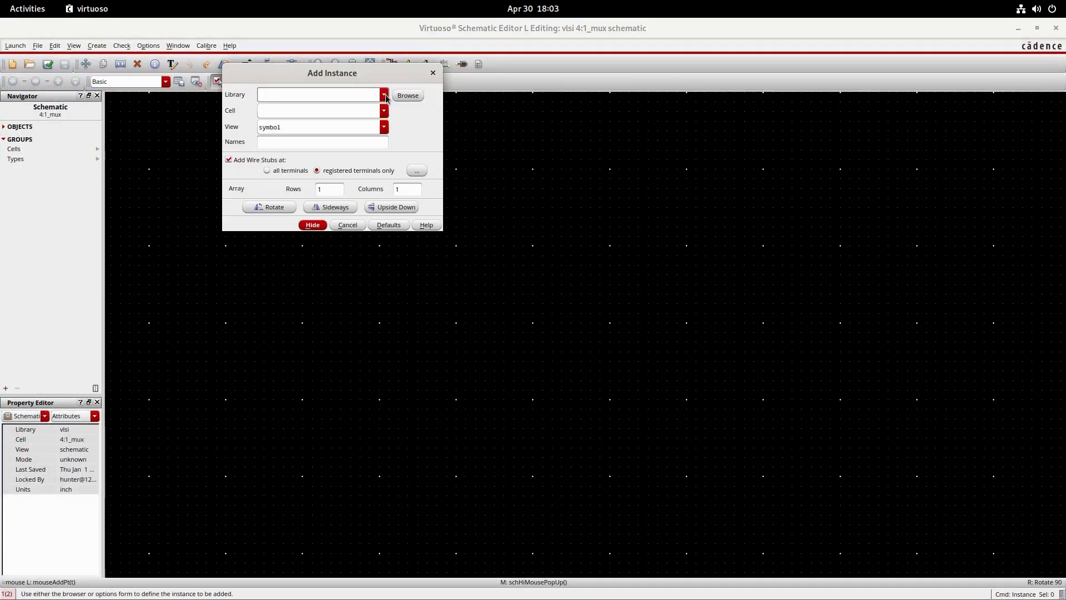
pyautogui.click(385, 95)
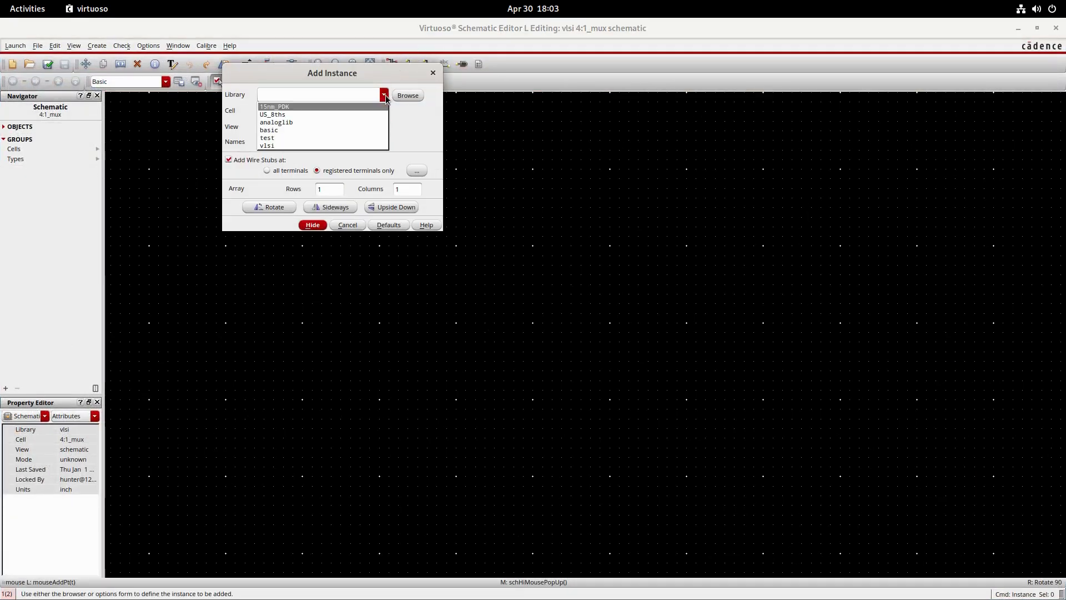
pyautogui.click(318, 143)
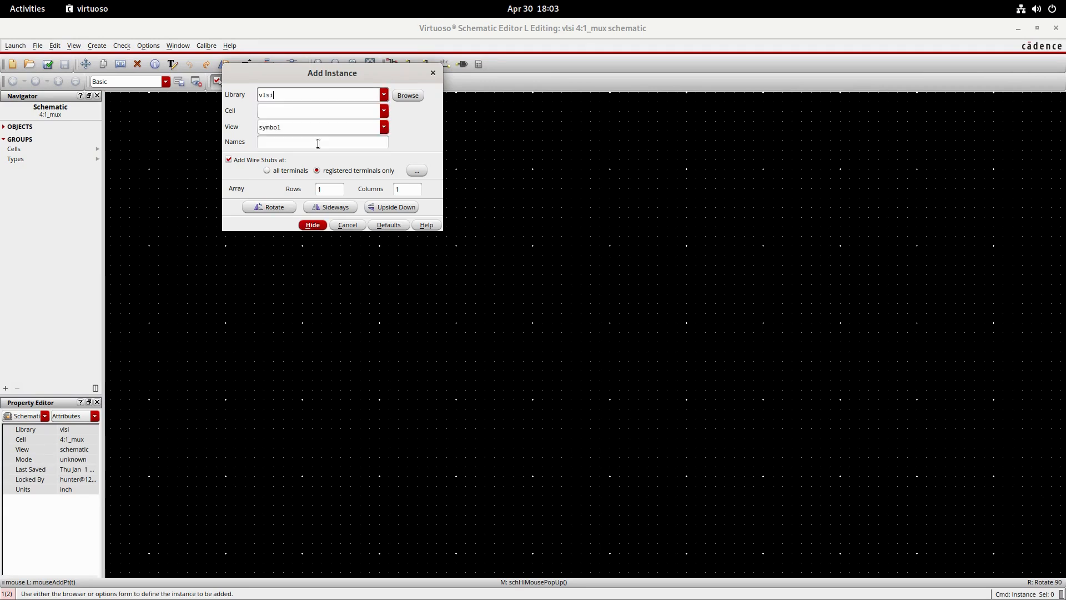
pyautogui.click(384, 110)
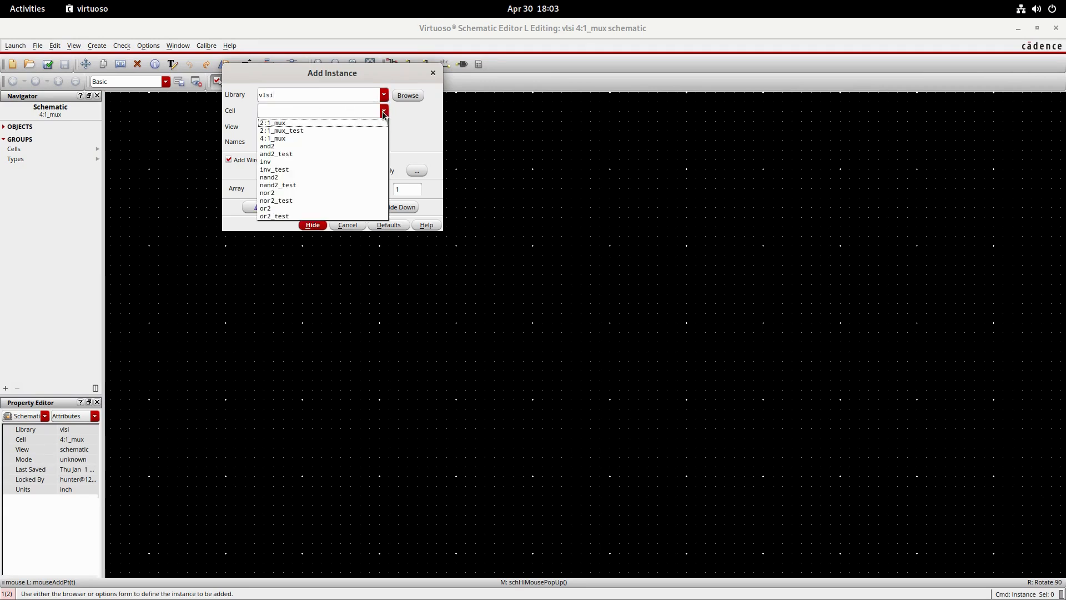
pyautogui.click(283, 122)
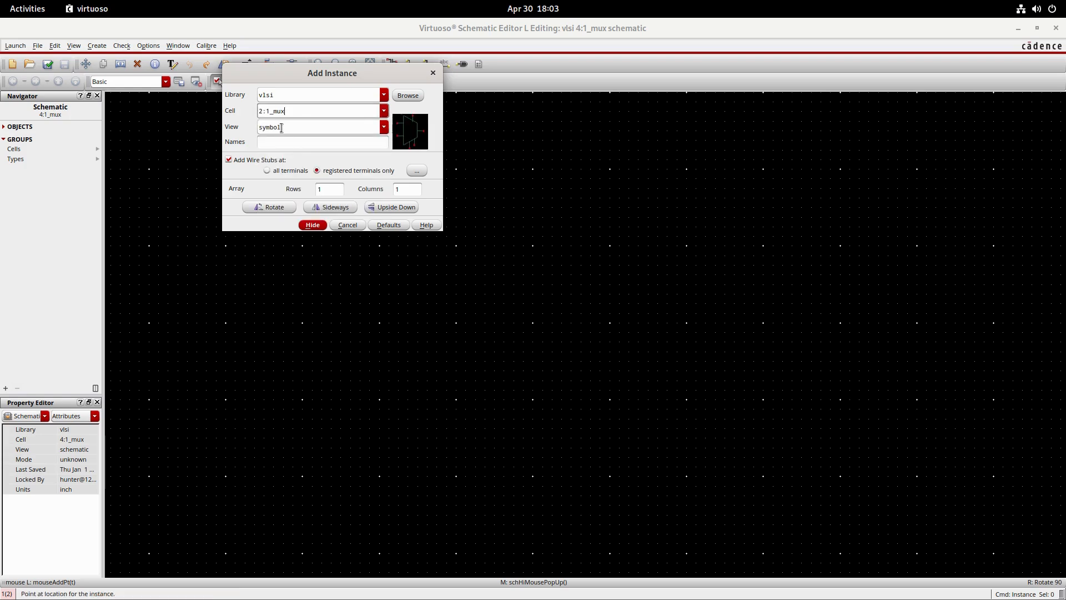
pyautogui.click(311, 224)
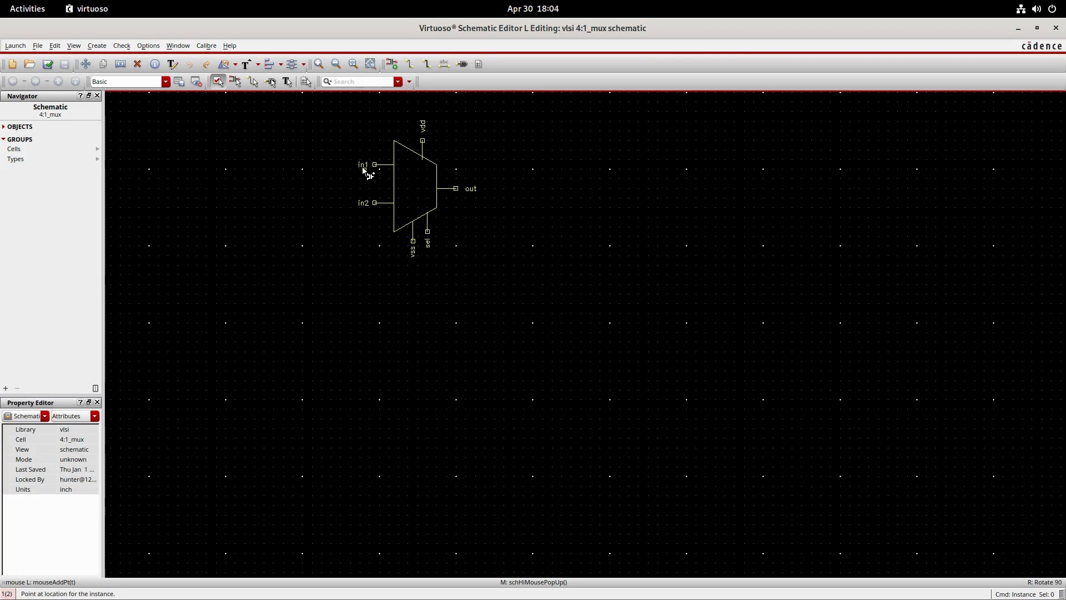
pyautogui.click(363, 169)
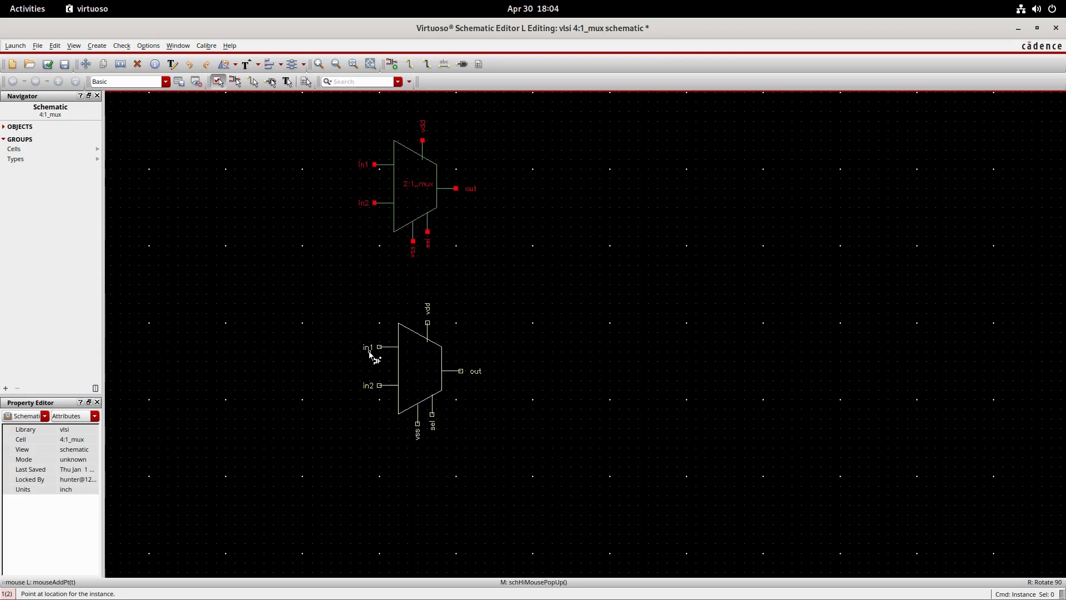
pyautogui.click(368, 362)
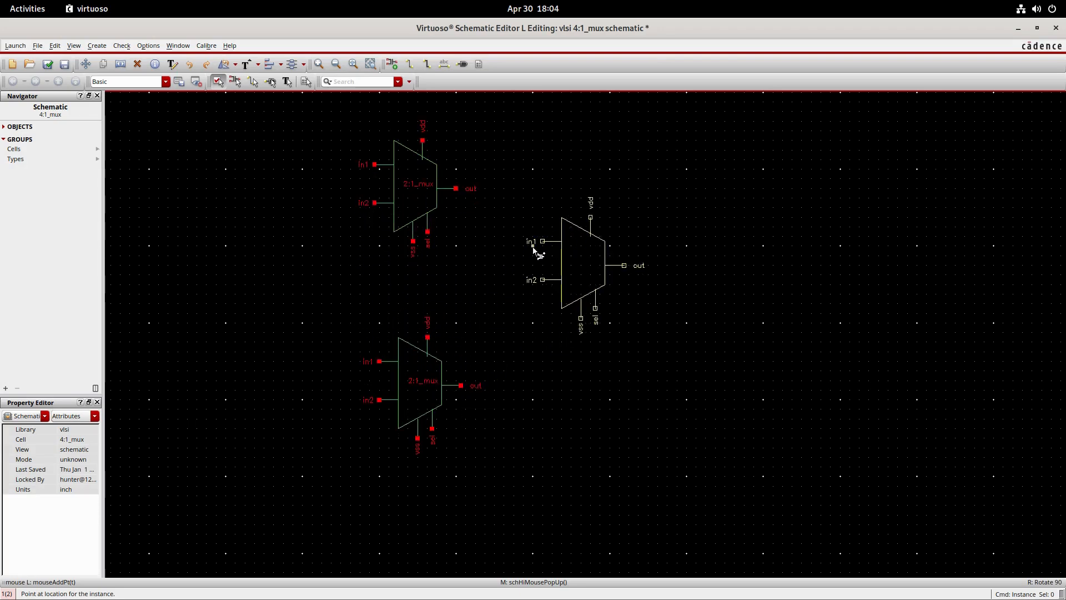
pyautogui.click(539, 259)
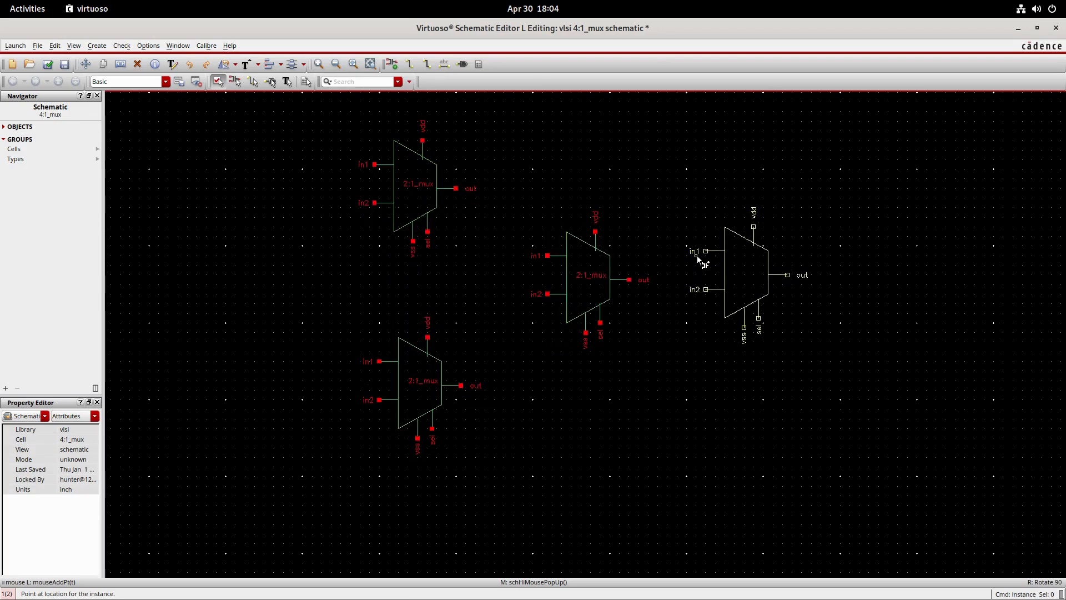
pyautogui.press('Escape')
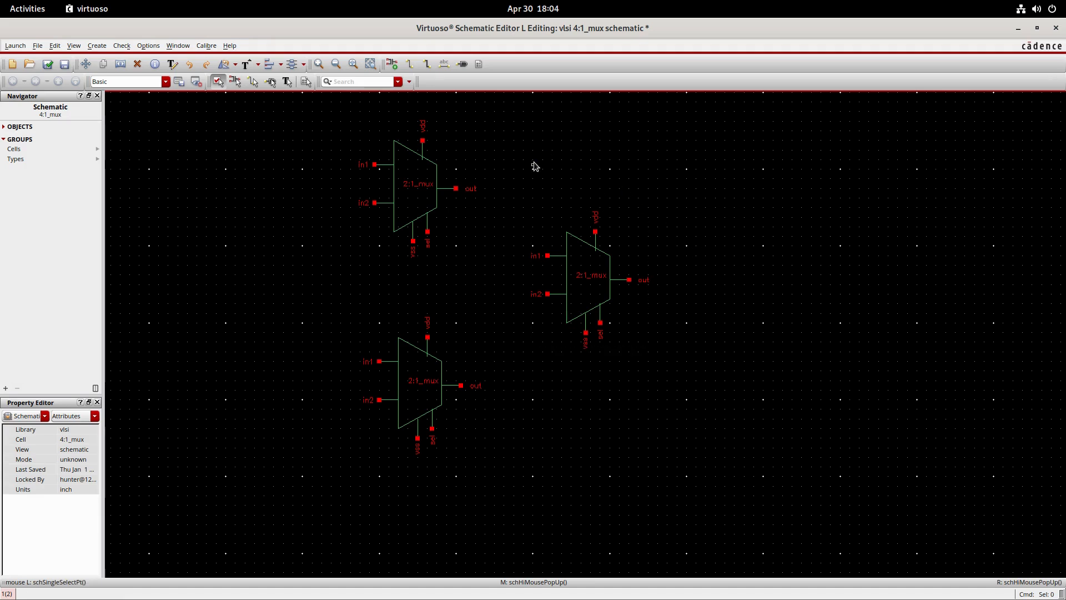
# - Draw horizontal wires extending left from the in1 and in2 pins of both stacked muxes
pyautogui.moveTo(538, 172); pyautogui.dragTo(579, 197, button='middle')
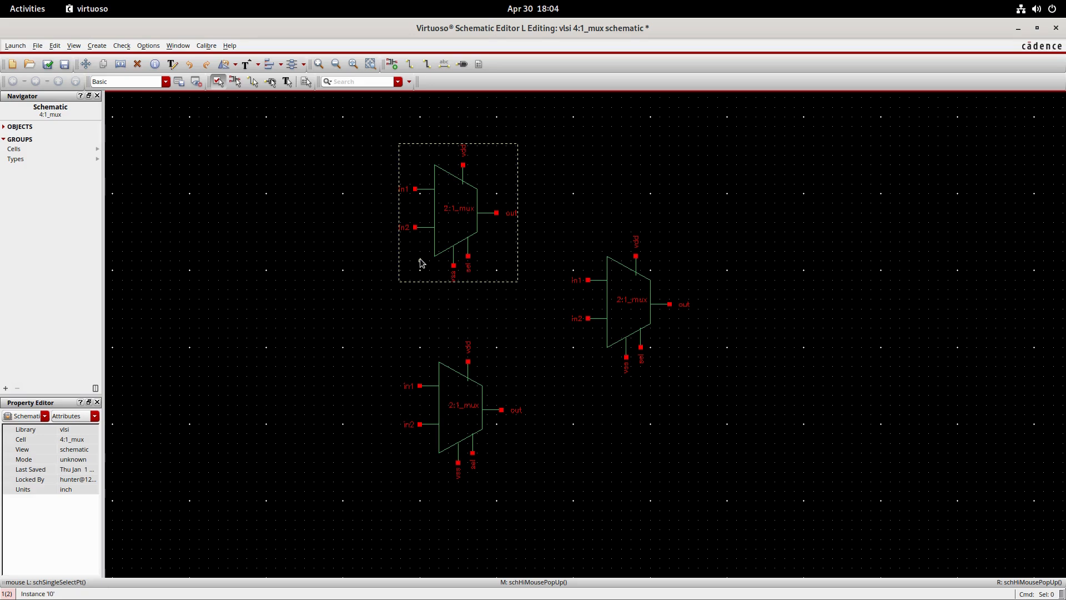
pyautogui.click(410, 65)
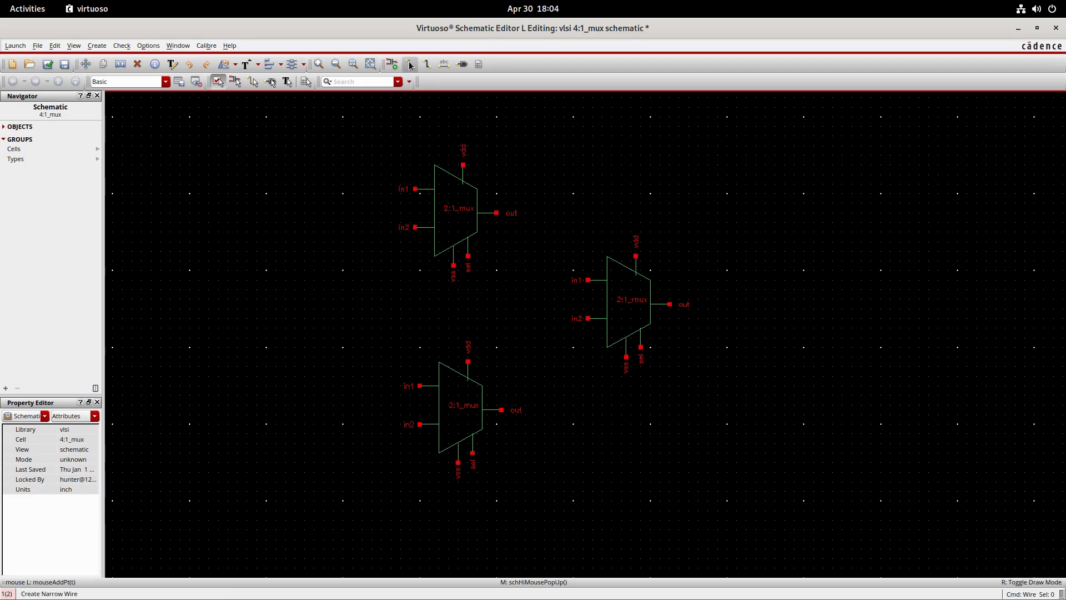
pyautogui.click(415, 190)
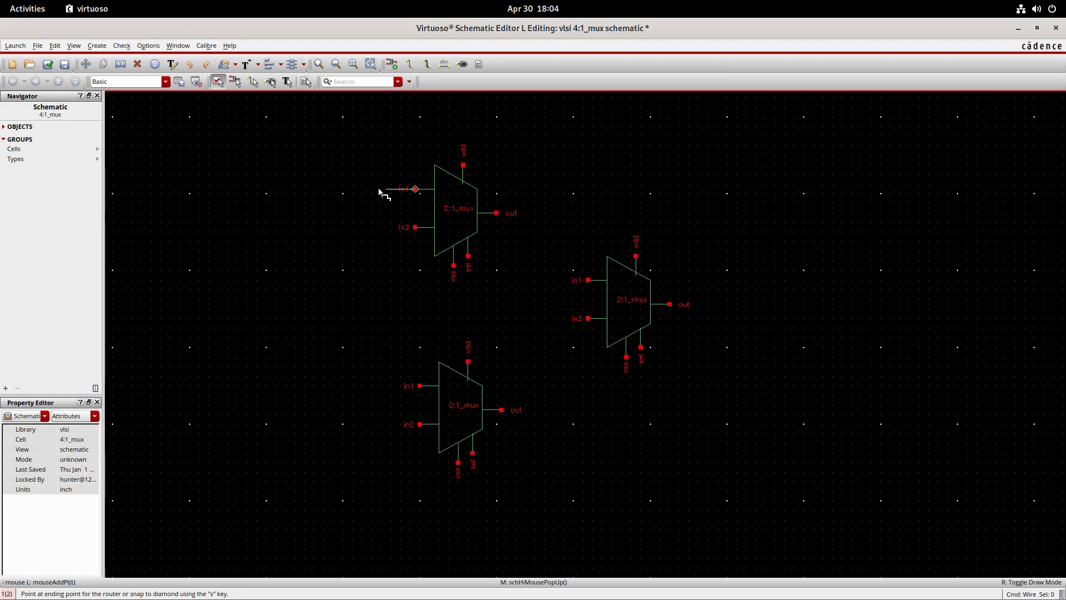
pyautogui.click(281, 190)
pyautogui.click(415, 228)
pyautogui.click(276, 227)
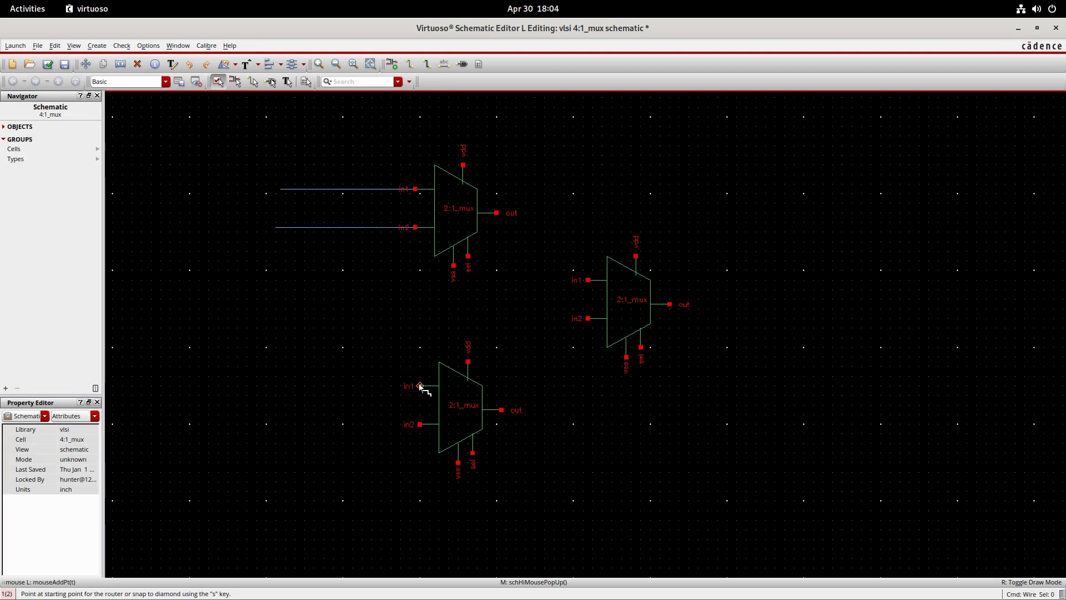
pyautogui.click(420, 386)
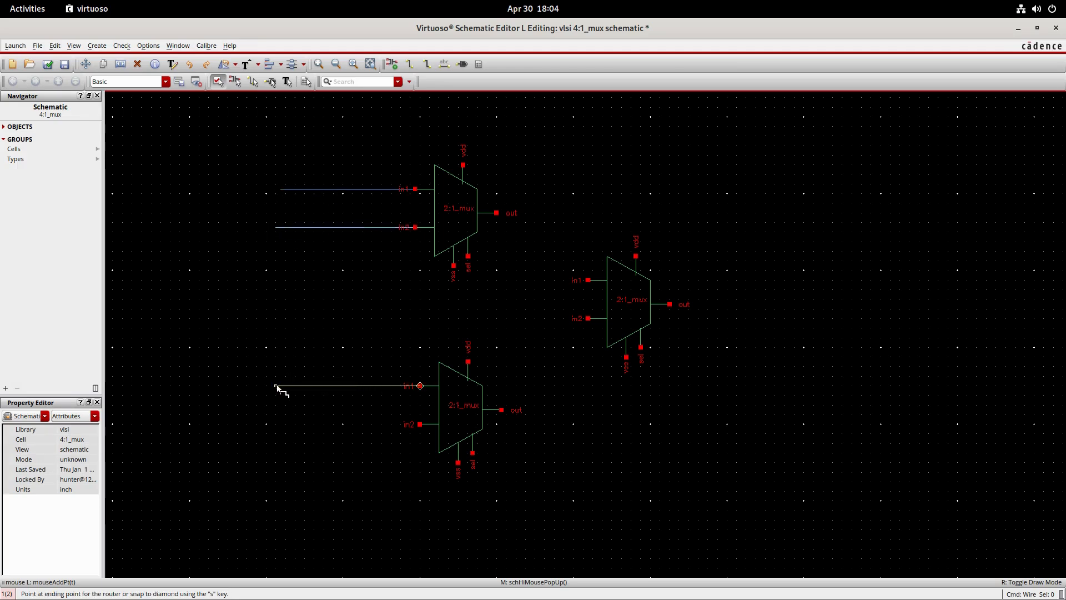
pyautogui.click(276, 386)
pyautogui.click(421, 425)
pyautogui.click(281, 424)
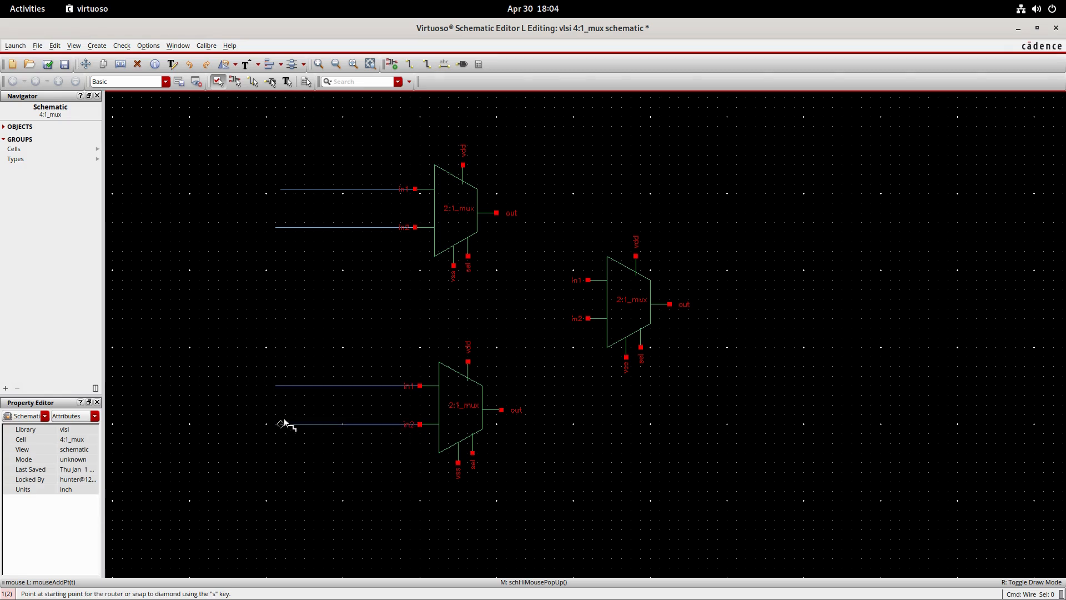
# - Wire the sel pins of both stacked muxes to one shared vertical line, and route a separate wire down from the third mux's sel pin
pyautogui.click(468, 256)
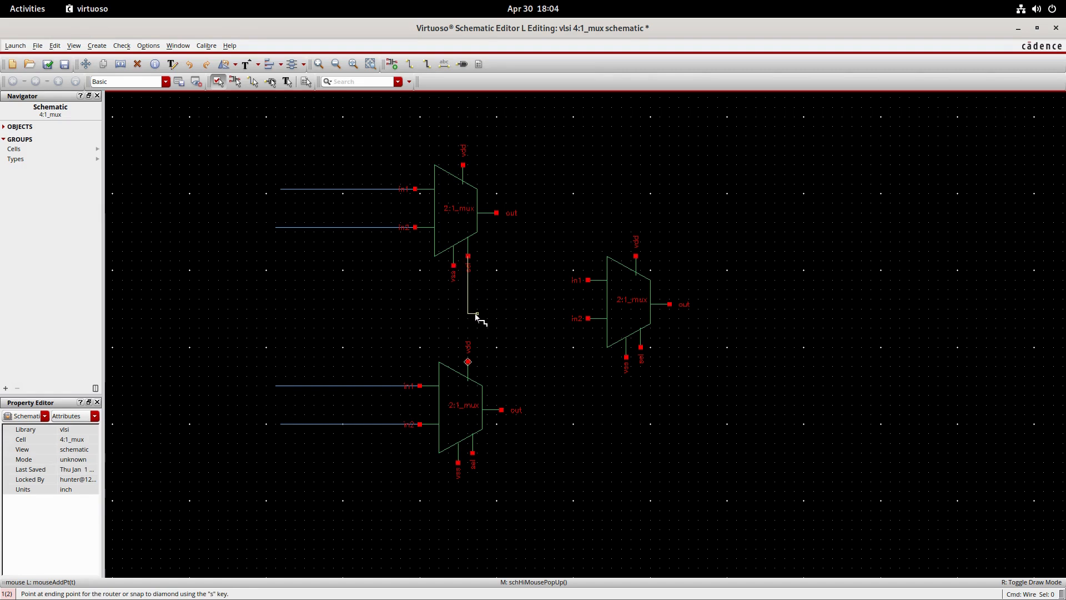
pyautogui.click(554, 319)
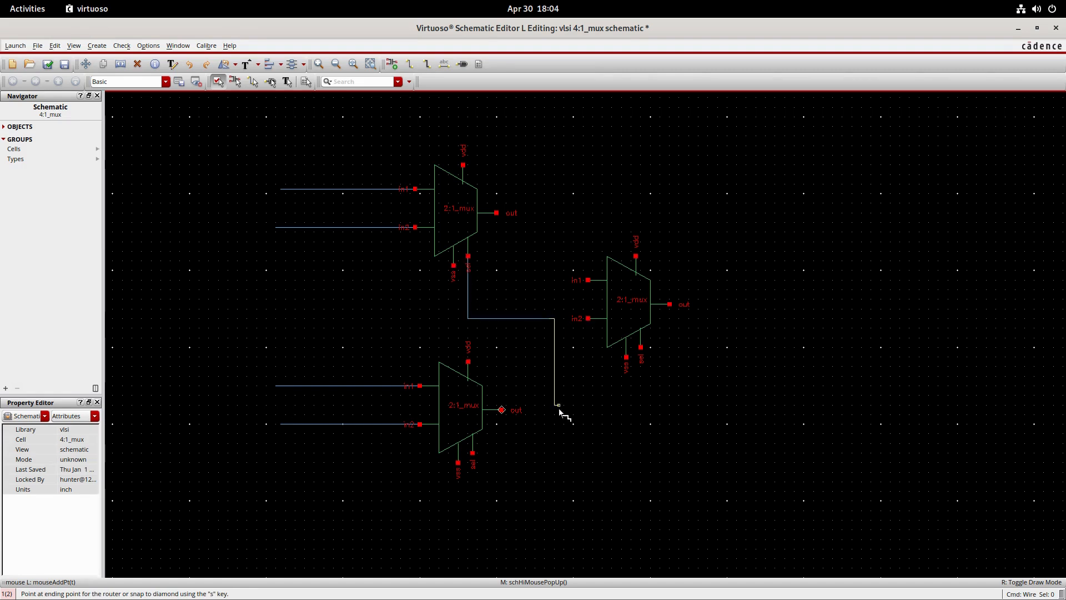
pyautogui.doubleClick(554, 549)
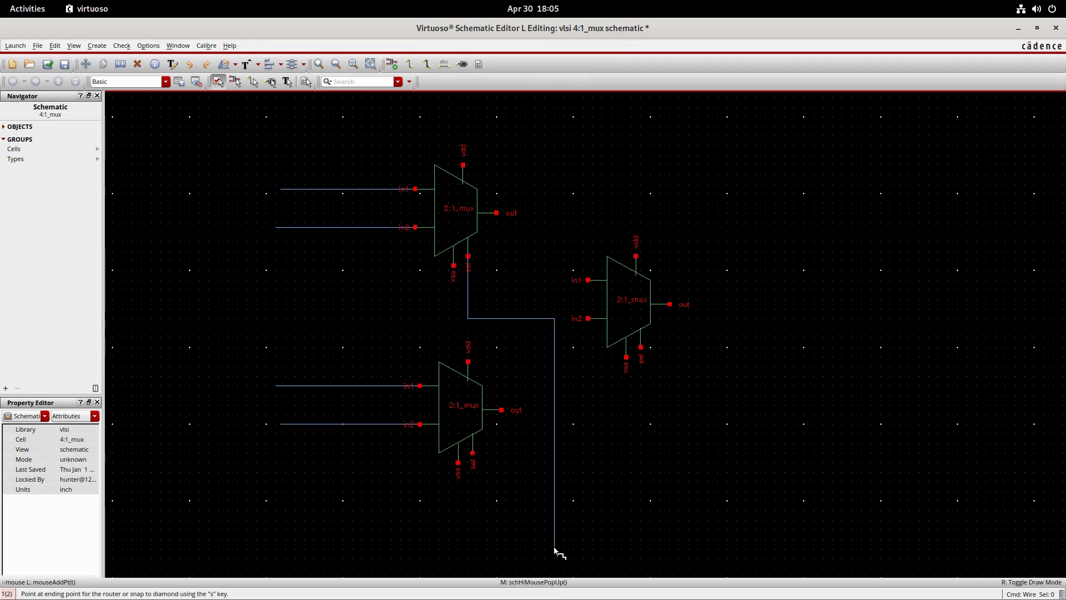
pyautogui.click(472, 455)
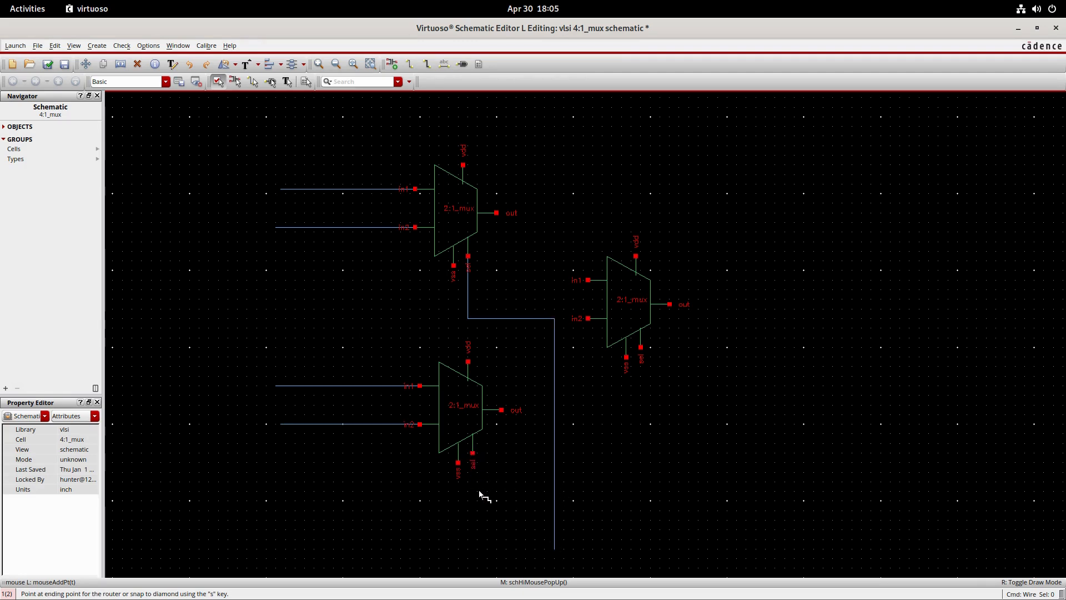
pyautogui.click(554, 496)
pyautogui.click(641, 347)
pyautogui.click(578, 551)
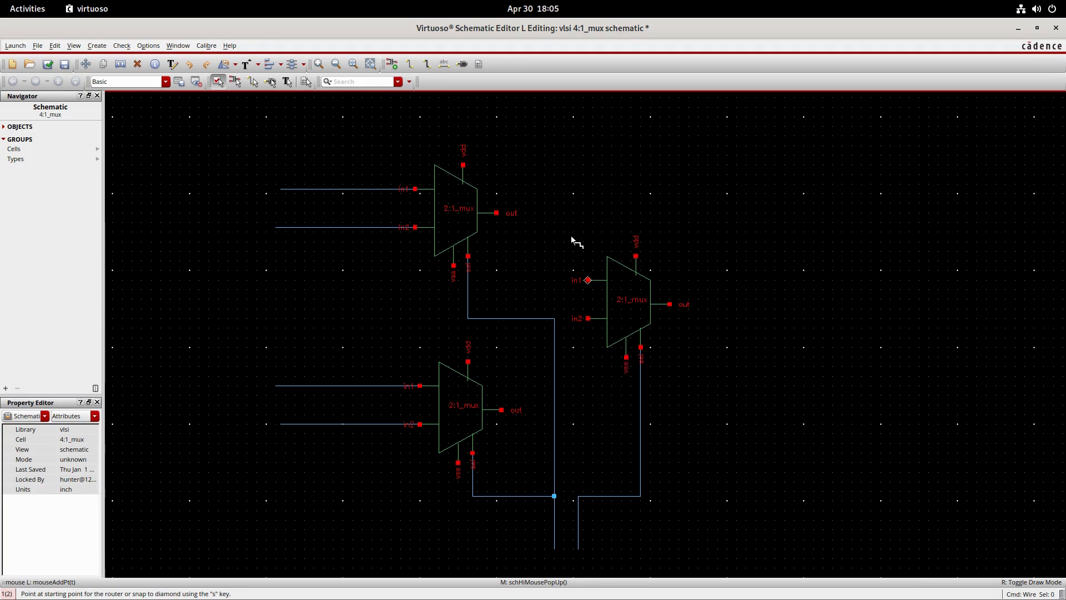
pyautogui.press('Escape')
# - Stretch the third mux farther right with its sel wire attached, to an origin of about (4, -0.125)
pyautogui.press('s')
pyautogui.click(638, 312)
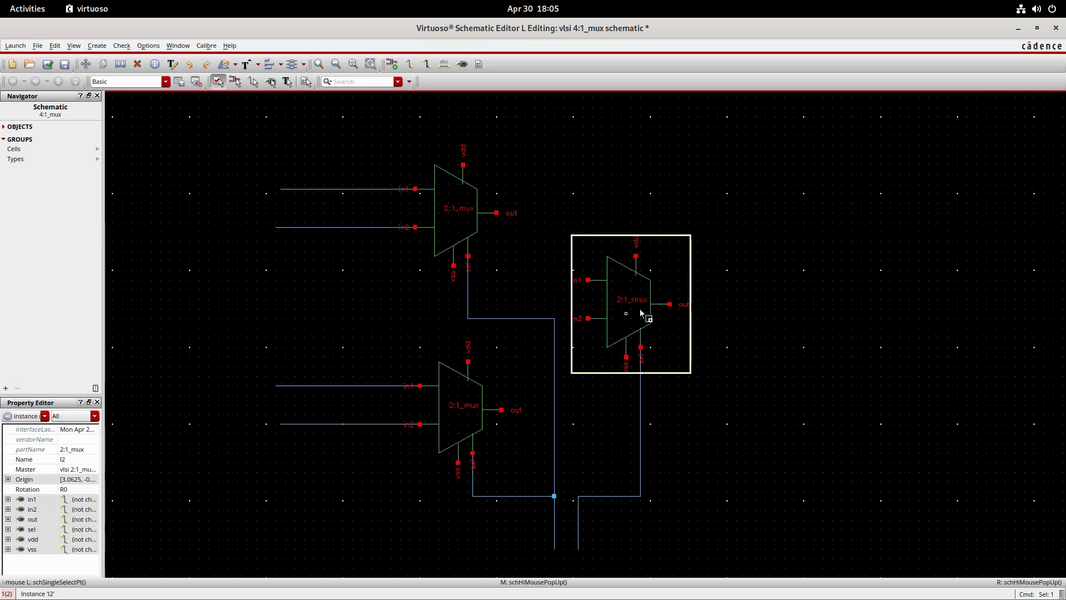
pyautogui.click(709, 307)
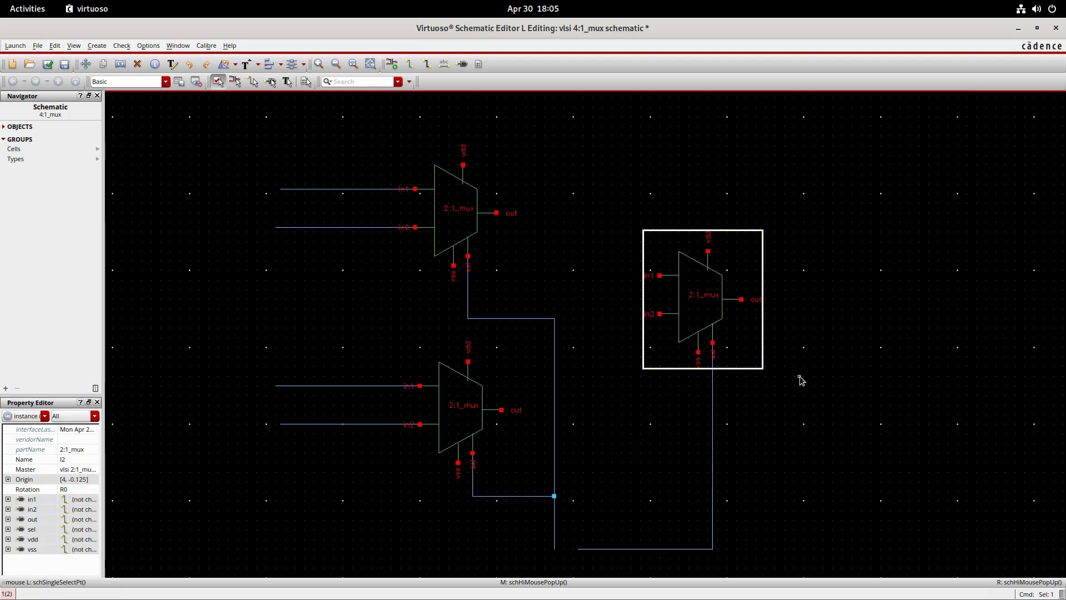
pyautogui.click(800, 377)
# - Raise the horizontal segment of the third mux's sel wire and draw a vertical wire from its free end down level with the shared select line
pyautogui.moveTo(669, 549); pyautogui.dragTo(670, 519)
pyautogui.click(586, 537)
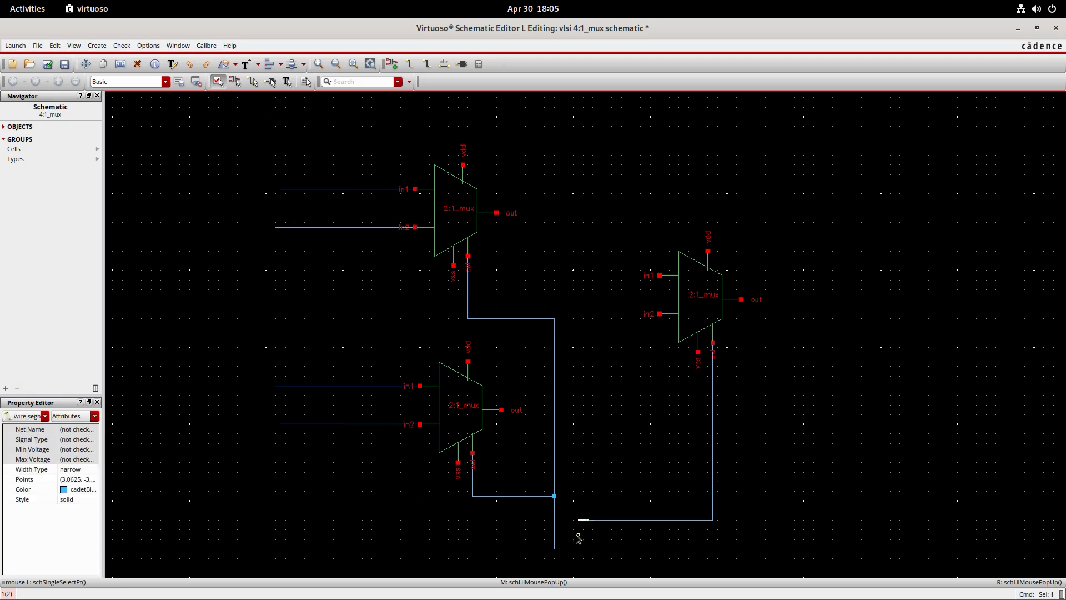
pyautogui.press('w')
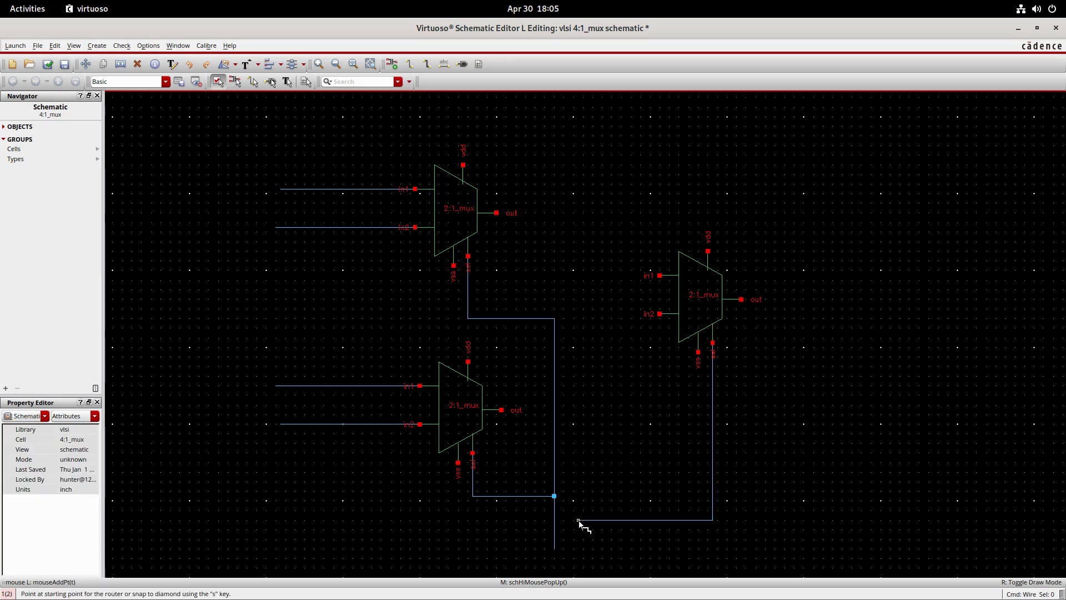
pyautogui.click(578, 520)
pyautogui.click(578, 549)
# - Wire the upper stacked mux's out pin to the third mux's in1 pin
pyautogui.click(497, 213)
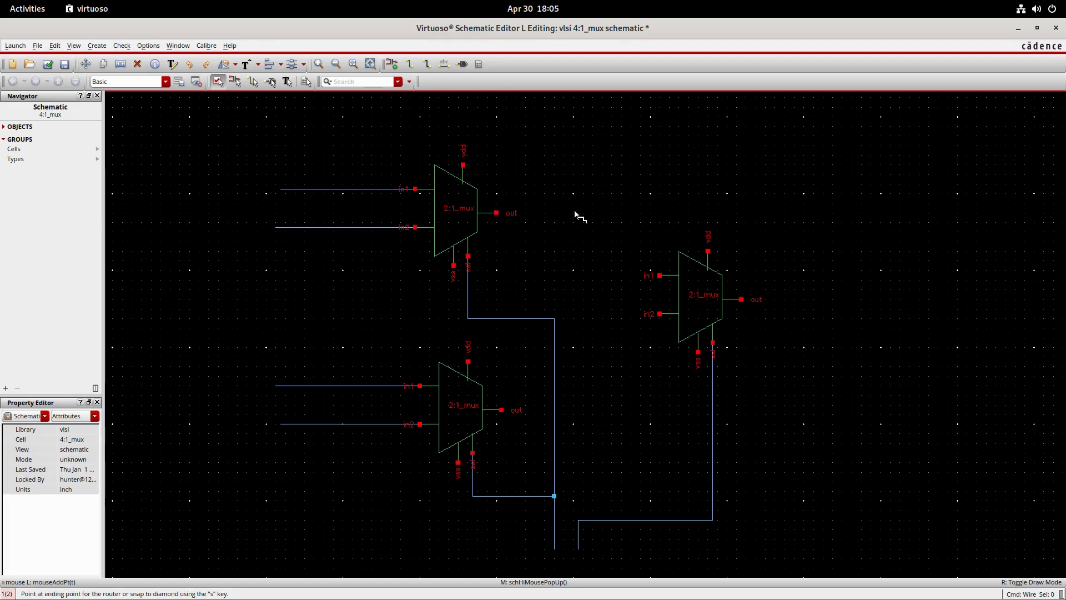
pyautogui.click(660, 276)
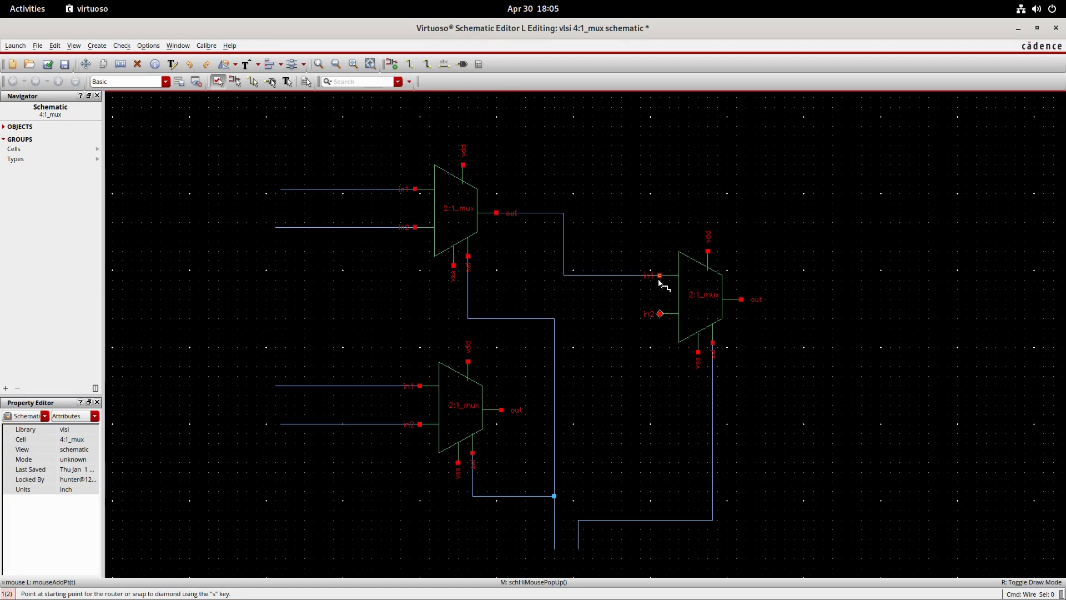
# - Wire the lower stacked mux's out pin to the third mux's in2 pin
pyautogui.click(502, 410)
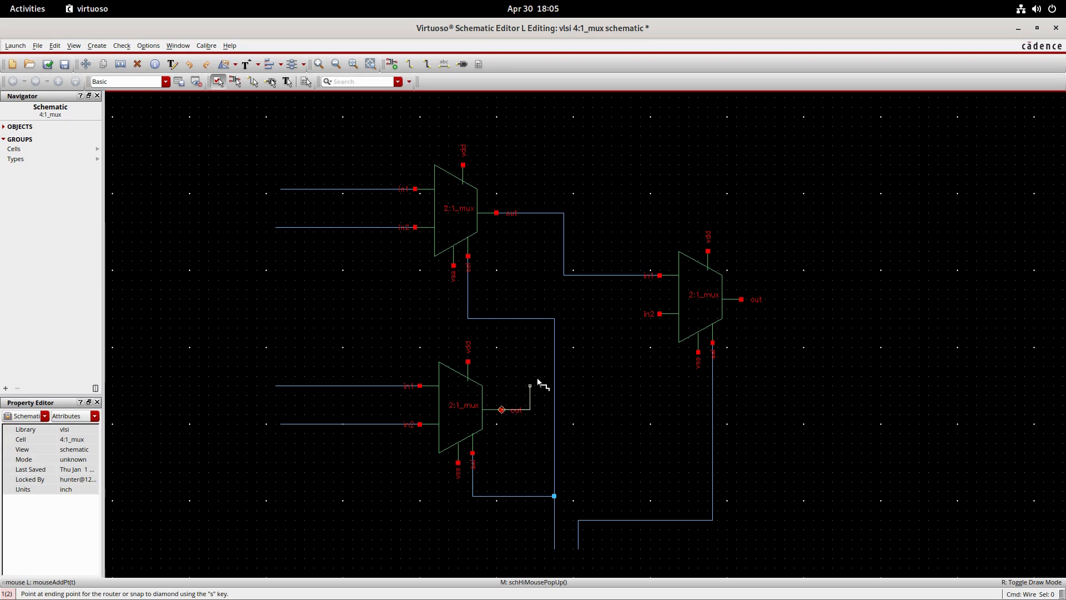
pyautogui.click(660, 314)
pyautogui.press('Escape')
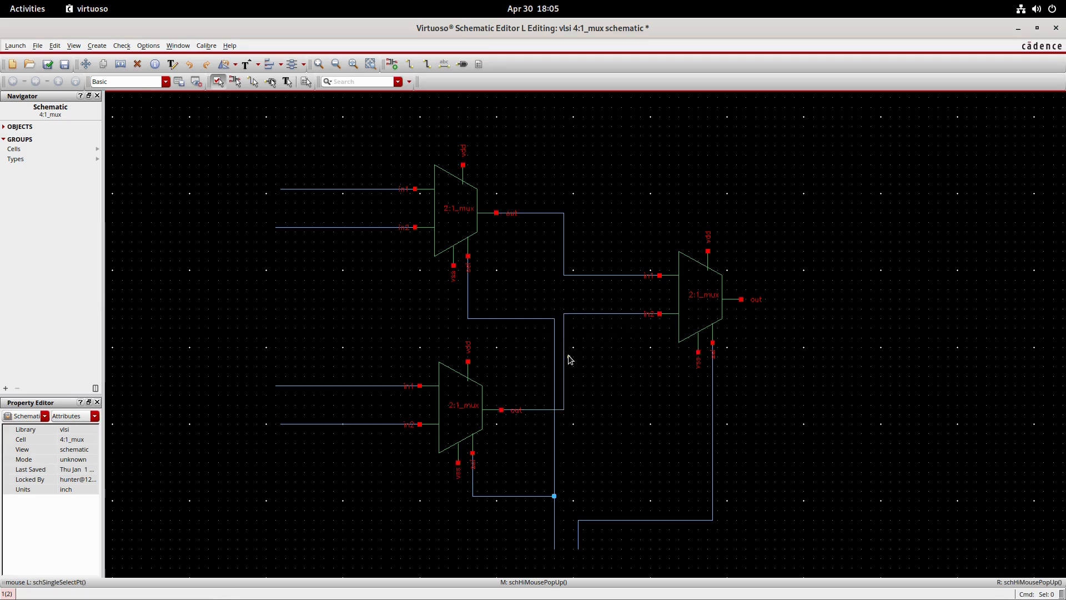
# - Move the vertical segments of both wires feeding the third mux closer to it, aligned with each other and clear of the shared select line
pyautogui.click(565, 362)
pyautogui.moveTo(573, 362); pyautogui.dragTo(602, 357)
pyautogui.click(565, 252)
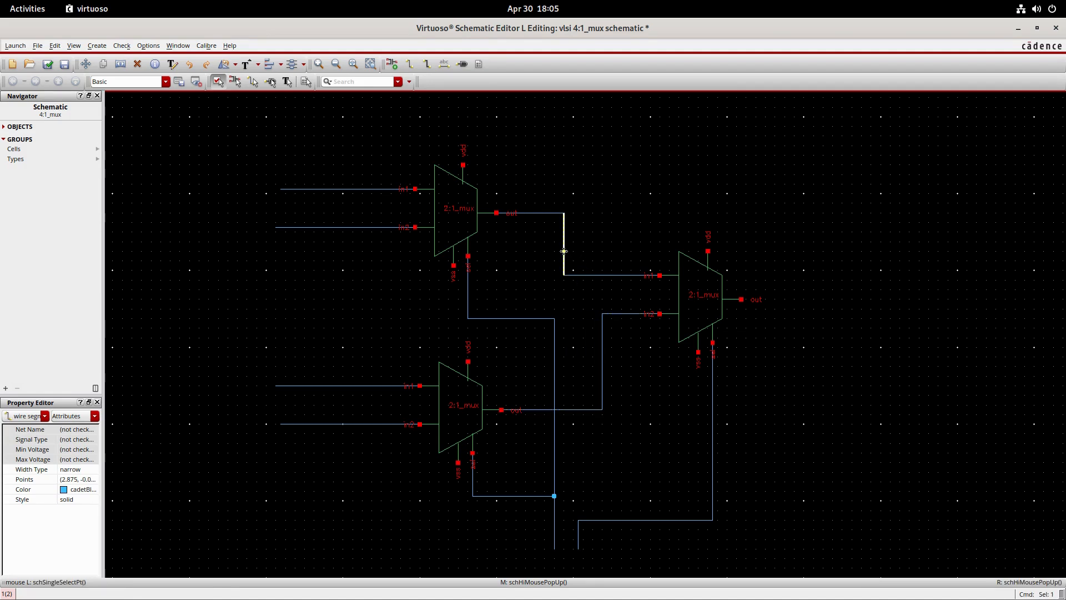
pyautogui.moveTo(565, 253); pyautogui.dragTo(601, 254)
pyautogui.click(602, 254)
pyautogui.click(644, 202)
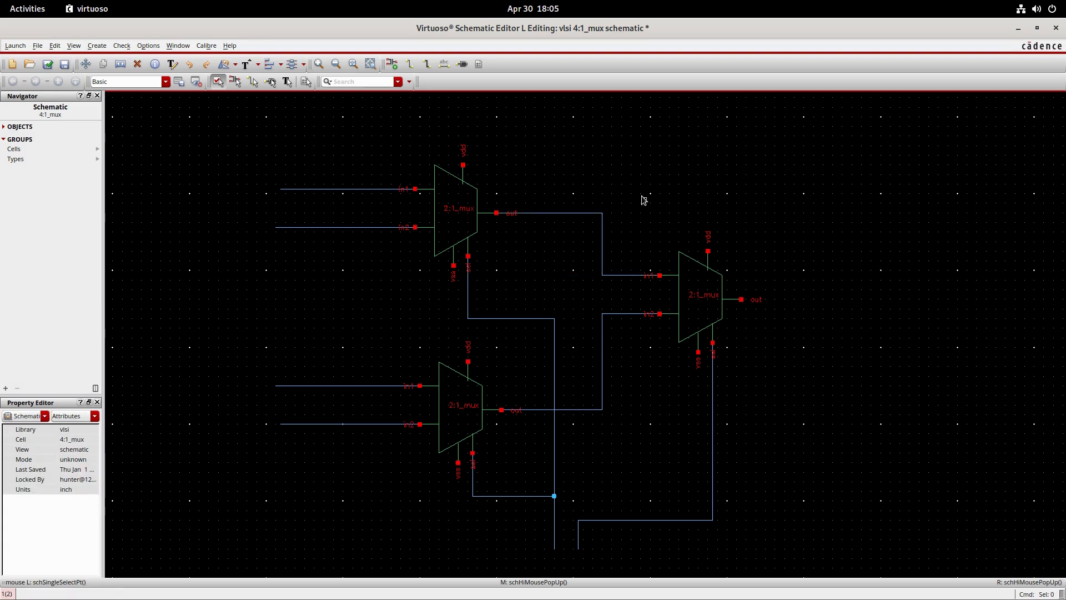
# - Draw short vertical wire stubs on the vdd and vss pins of both stacked muxes
pyautogui.press('w')
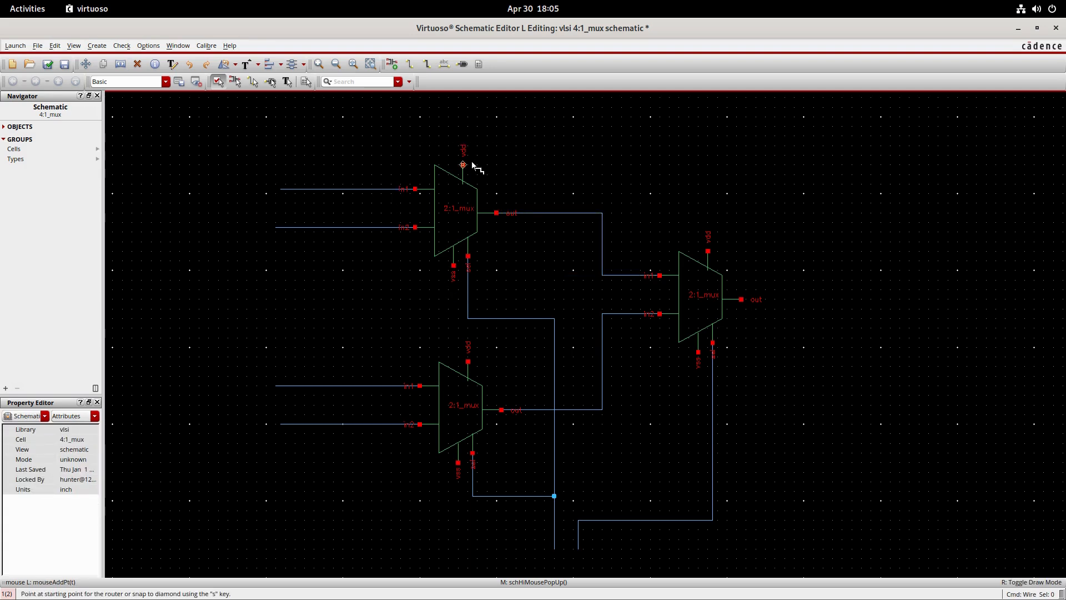
pyautogui.click(463, 165)
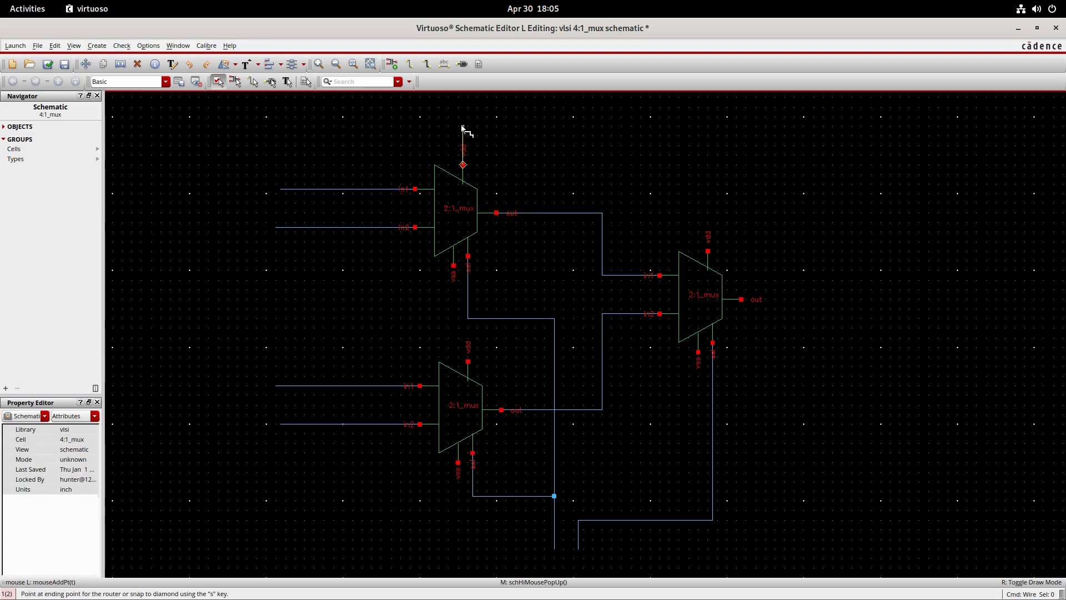
pyautogui.doubleClick(465, 129)
pyautogui.click(454, 266)
pyautogui.doubleClick(454, 297)
pyautogui.click(468, 362)
pyautogui.doubleClick(468, 338)
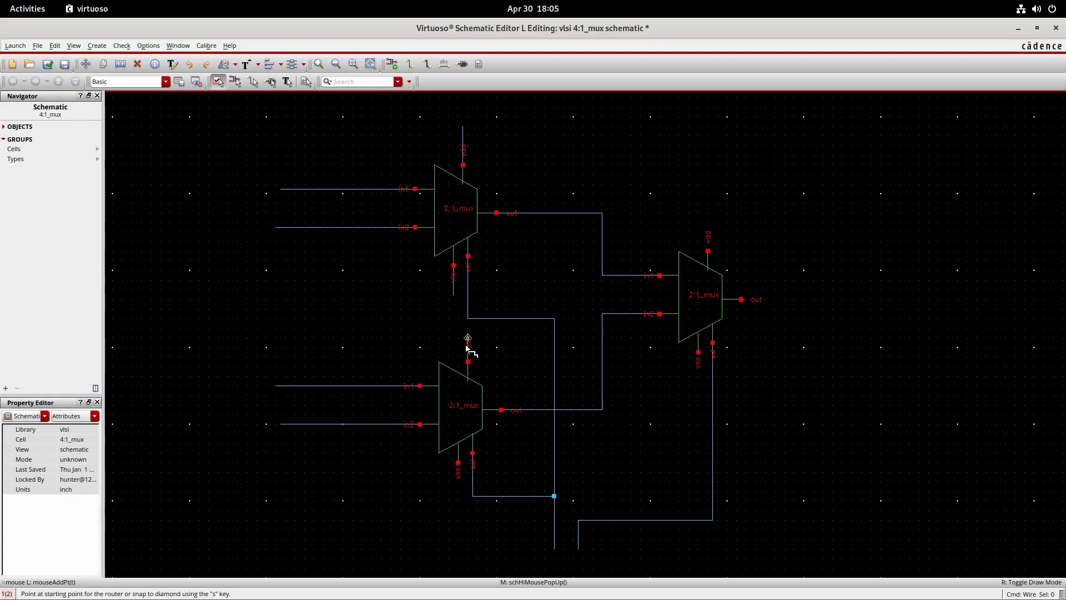
pyautogui.click(458, 463)
pyautogui.doubleClick(459, 492)
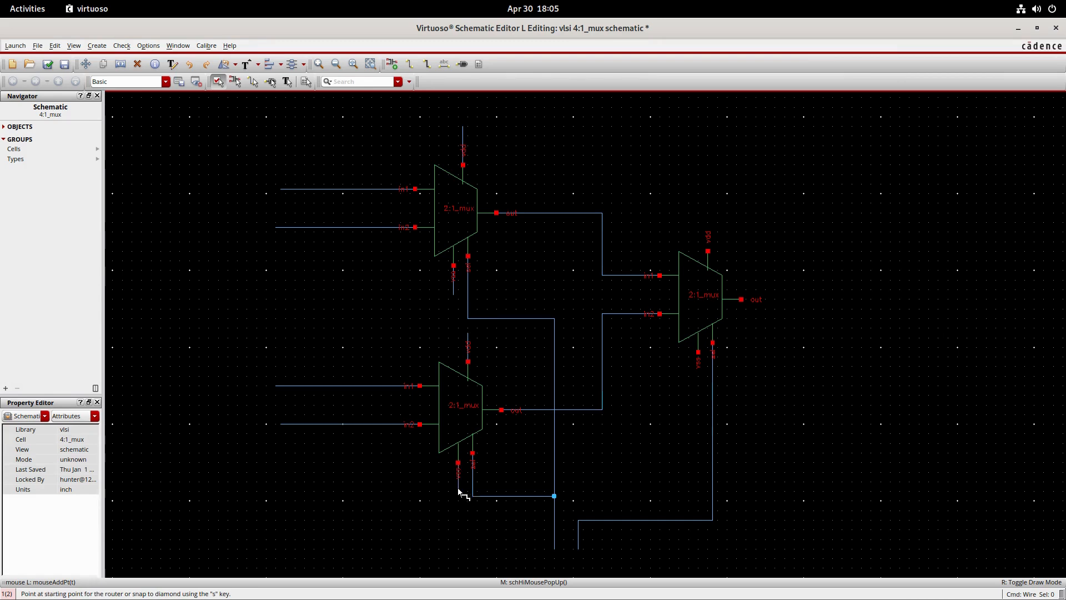
# - Draw short stubs on the third mux's vss and vdd pins and a longer horizontal wire from its out pin
pyautogui.click(699, 352)
pyautogui.doubleClick(698, 385)
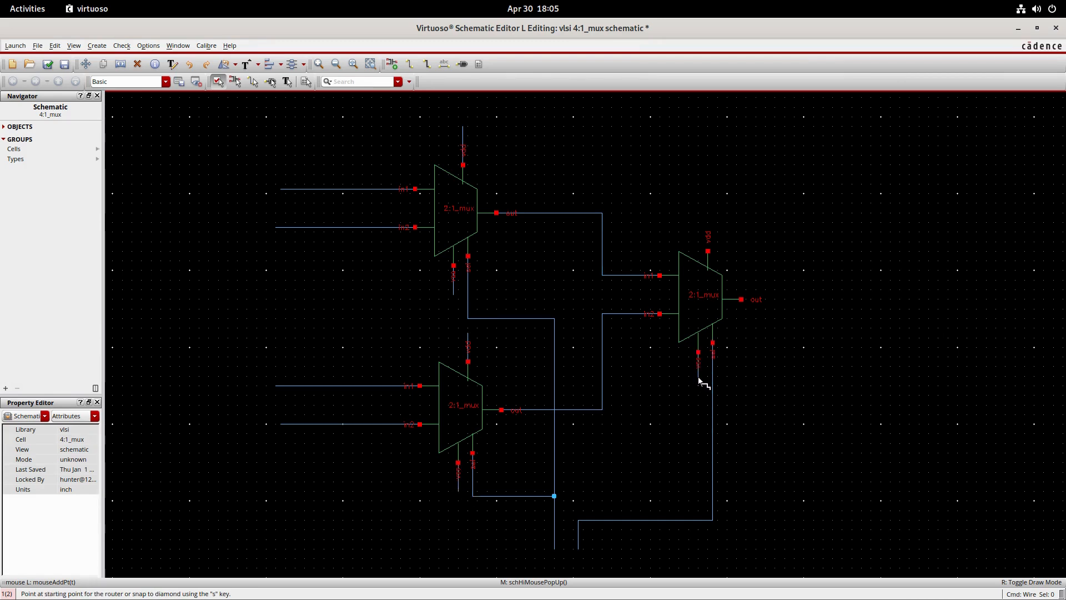
pyautogui.click(708, 245)
pyautogui.doubleClick(708, 212)
pyautogui.click(742, 300)
pyautogui.doubleClick(841, 300)
# - Set up input pins named i0 i1 i2 i3 vdd vss sel0 sel1 for placement
pyautogui.click(461, 64)
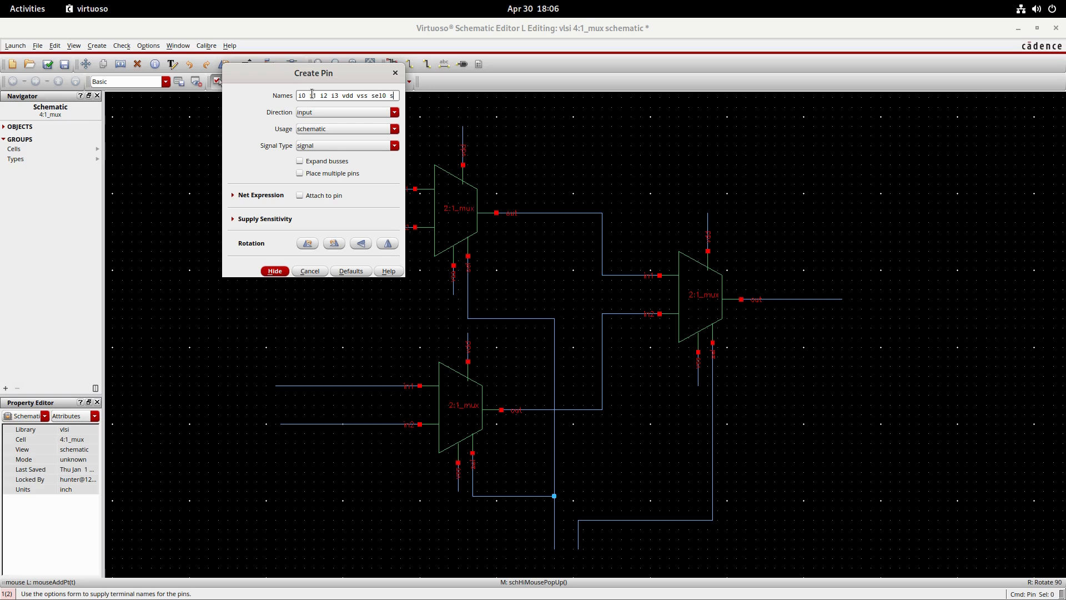
pyautogui.write('el1')
pyautogui.click(274, 271)
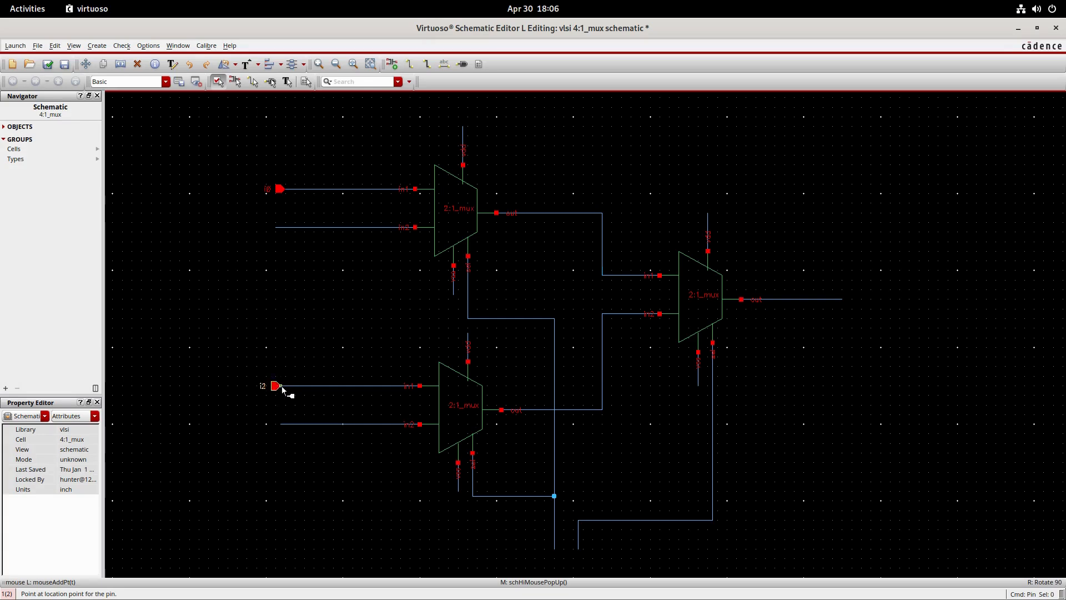
# - Place pin i2 on the upper mux's in2 wire, i3 on the lower mux's in2 wire, and vdd and vss in the empty area beside the inputs
pyautogui.click(279, 224)
pyautogui.click(285, 424)
pyautogui.click(191, 280)
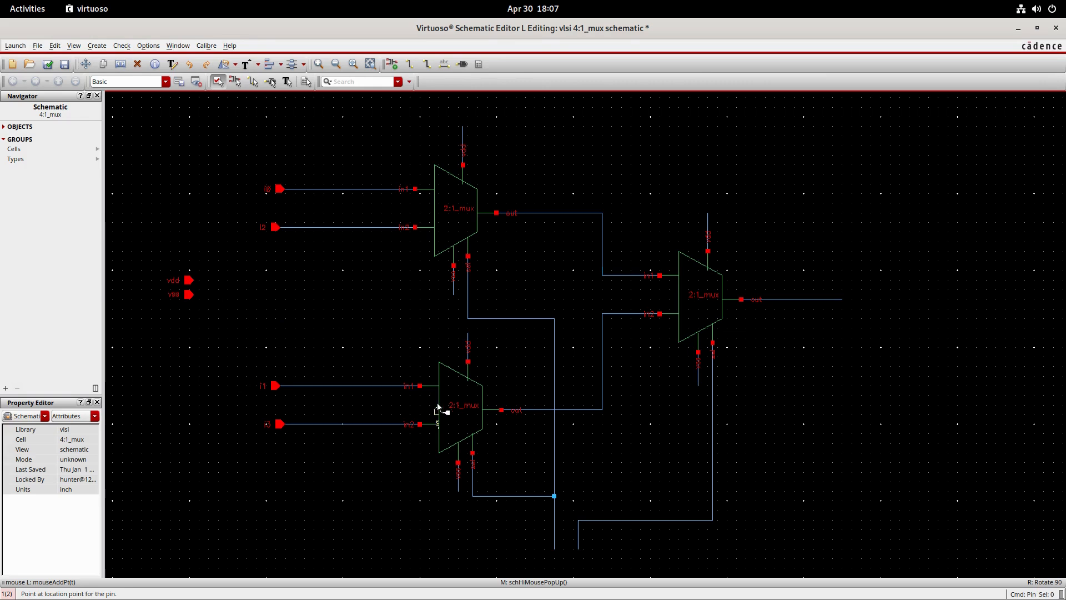
# - Place the rotated sel0 pin at the end of the shared select line and sel1 at the end of the third mux's sel wire
pyautogui.rightClick(550, 562)
pyautogui.click(554, 542)
pyautogui.click(578, 542)
pyautogui.press('Escape')
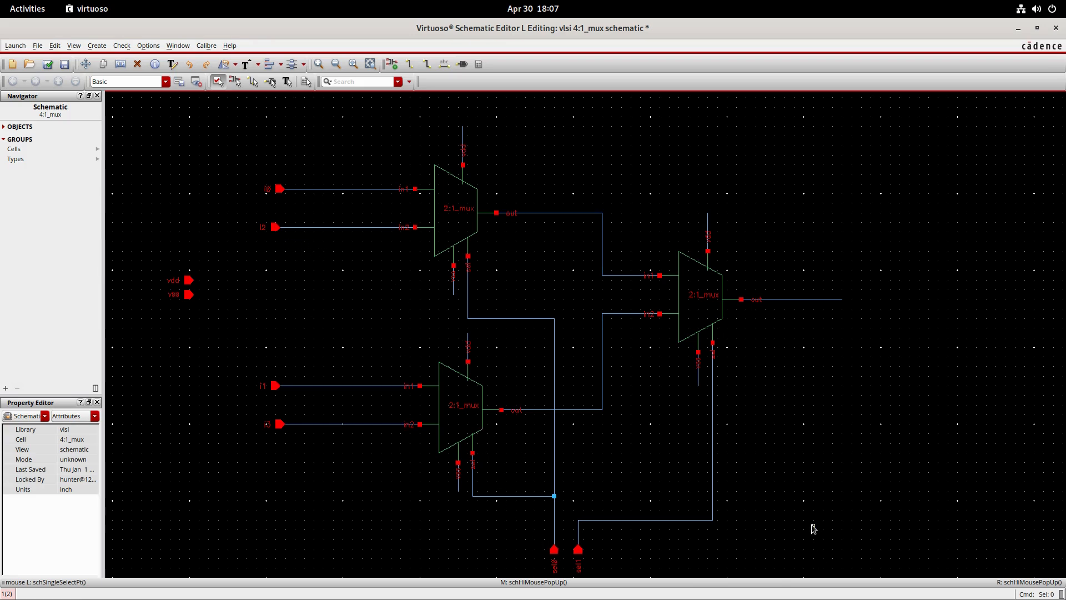
# - Create an output pin named out and place it at the end of the third mux's output wire
pyautogui.moveTo(813, 524); pyautogui.dragTo(806, 500, button='middle')
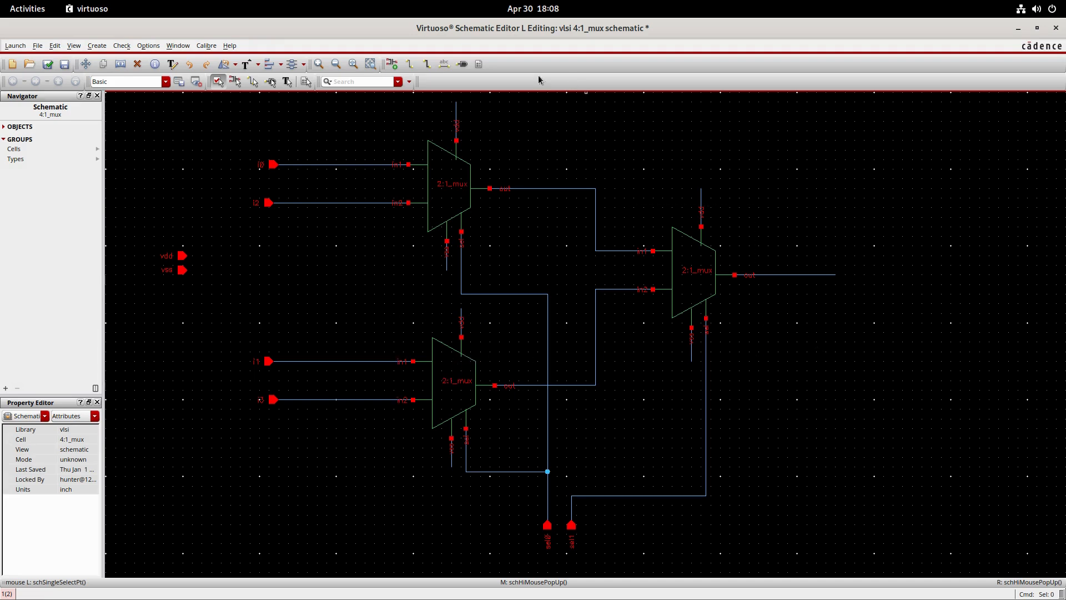
pyautogui.click(464, 66)
pyautogui.moveTo(361, 70); pyautogui.dragTo(908, 313)
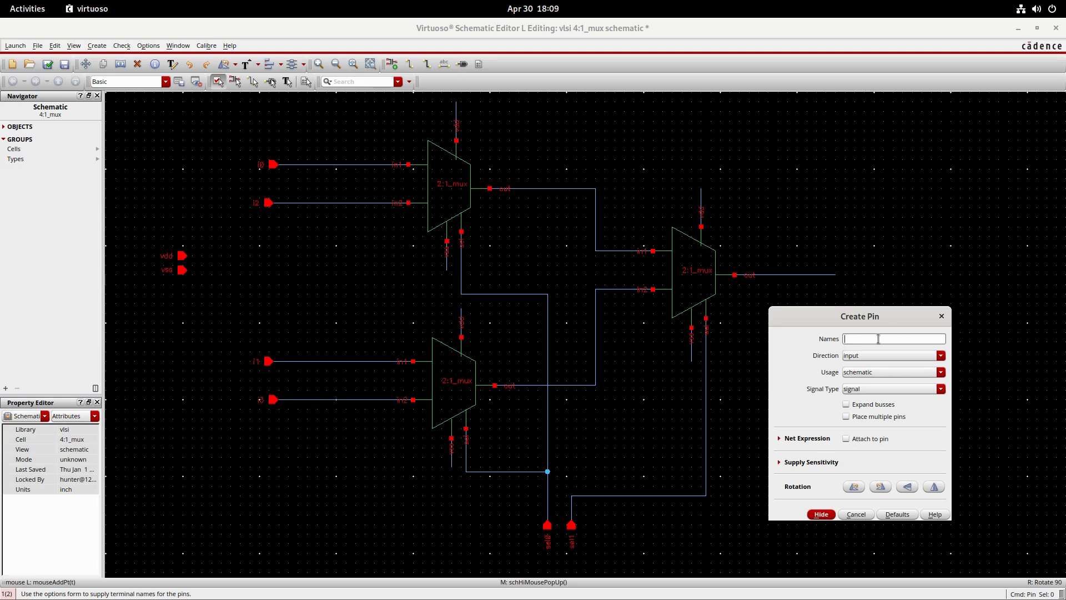
pyautogui.write('t')
pyautogui.click(940, 356)
pyautogui.click(919, 375)
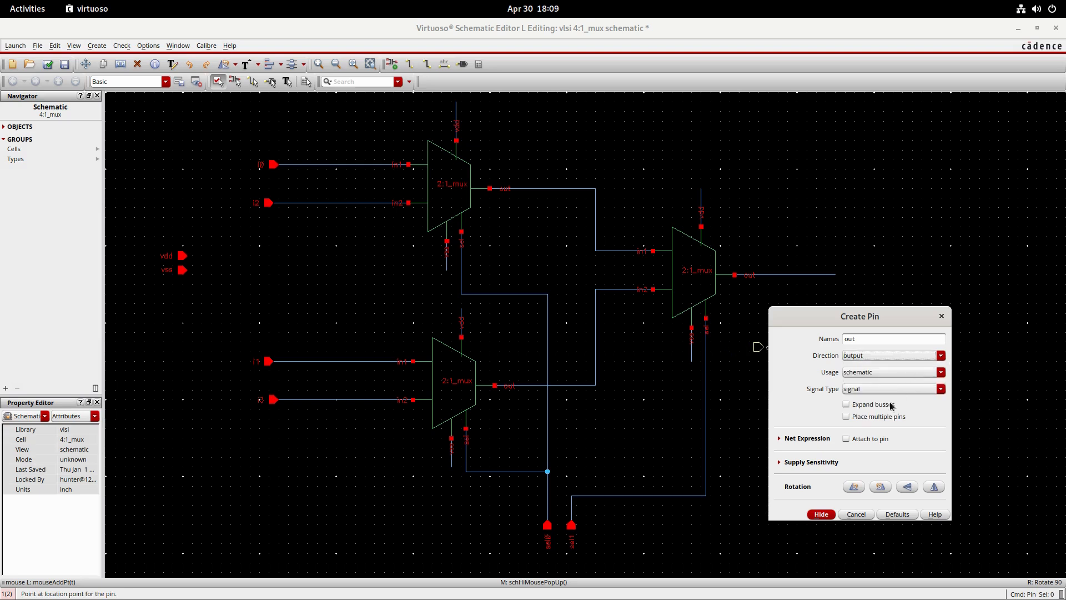
pyautogui.click(826, 515)
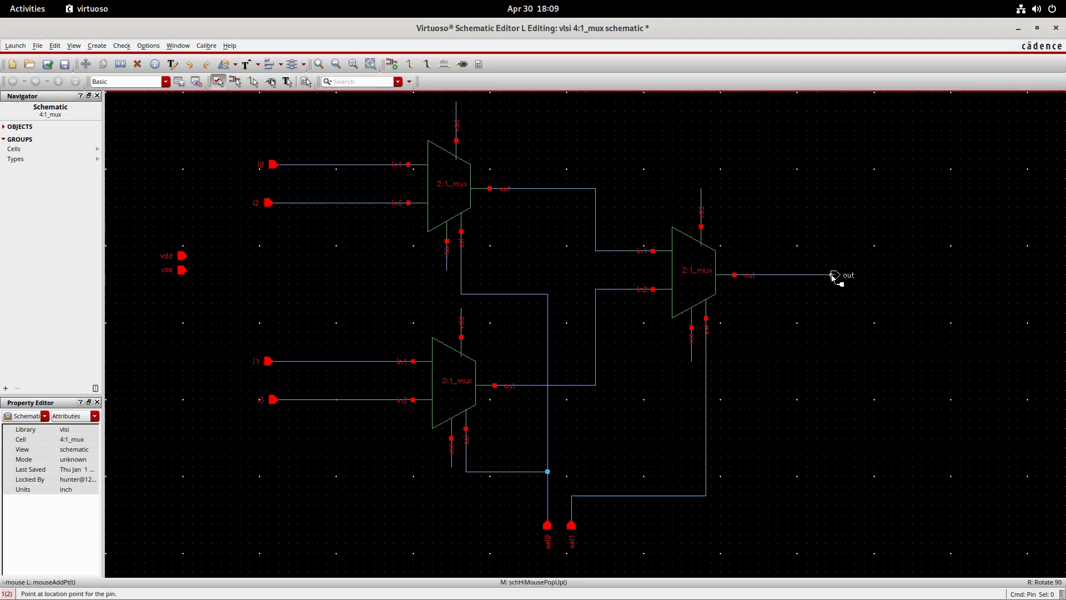
pyautogui.click(834, 275)
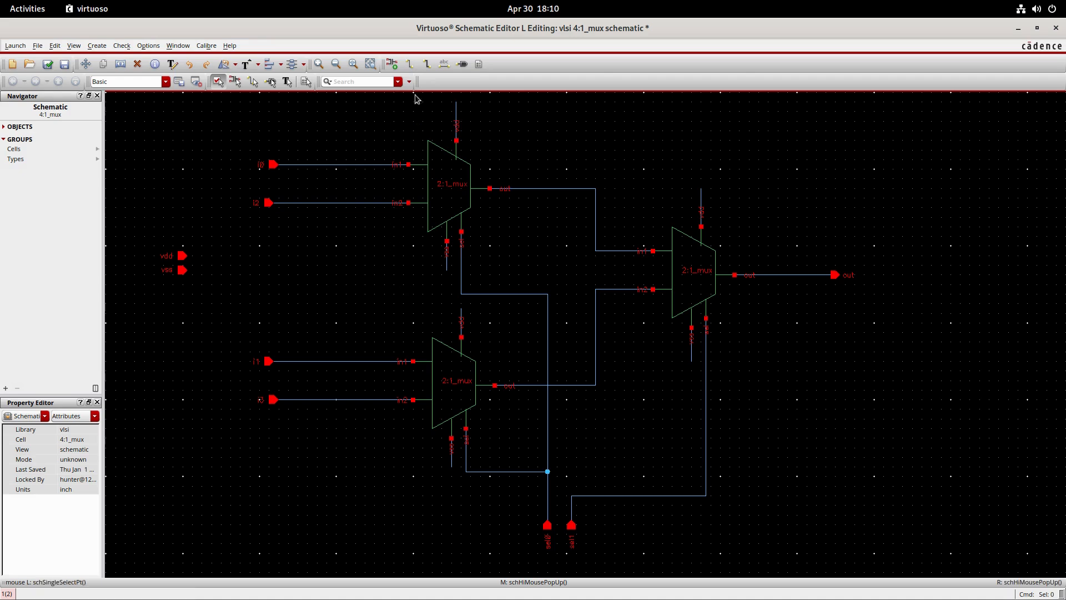
# - Name the supply stubs of all three muxes vdd and vss with wire names, and check and save the schematic
pyautogui.click(444, 64)
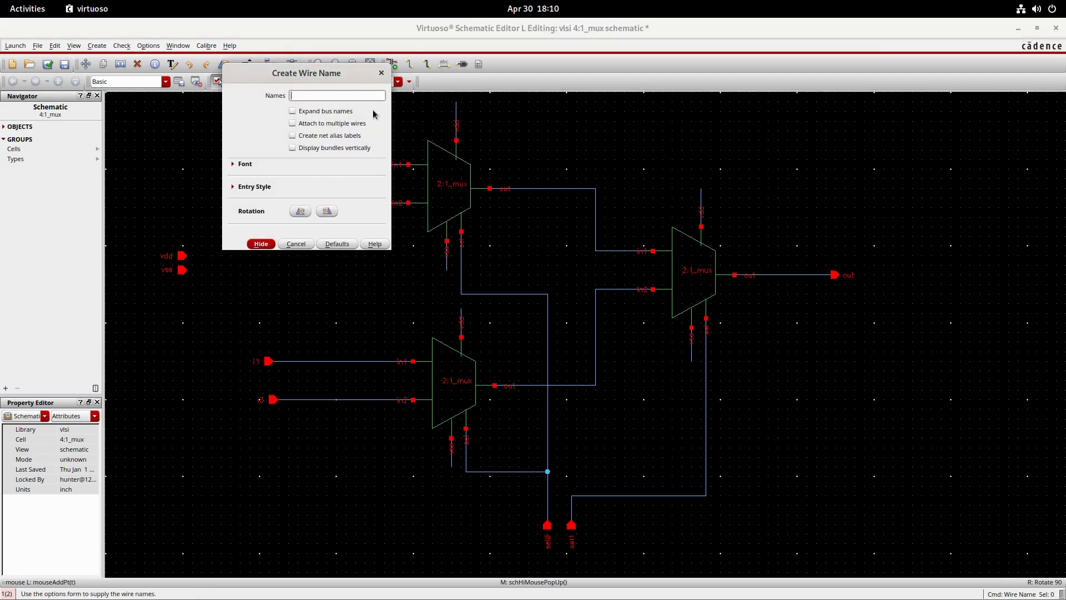
pyautogui.write('vdd vdd vdd vvss vss vss')
pyautogui.press('Return')
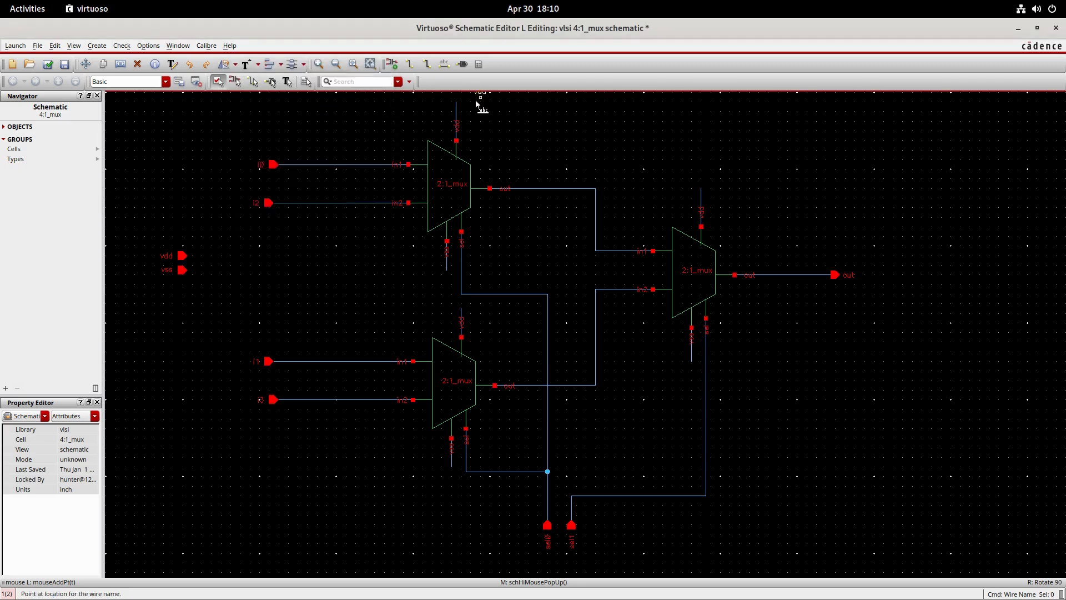
pyautogui.click(456, 110)
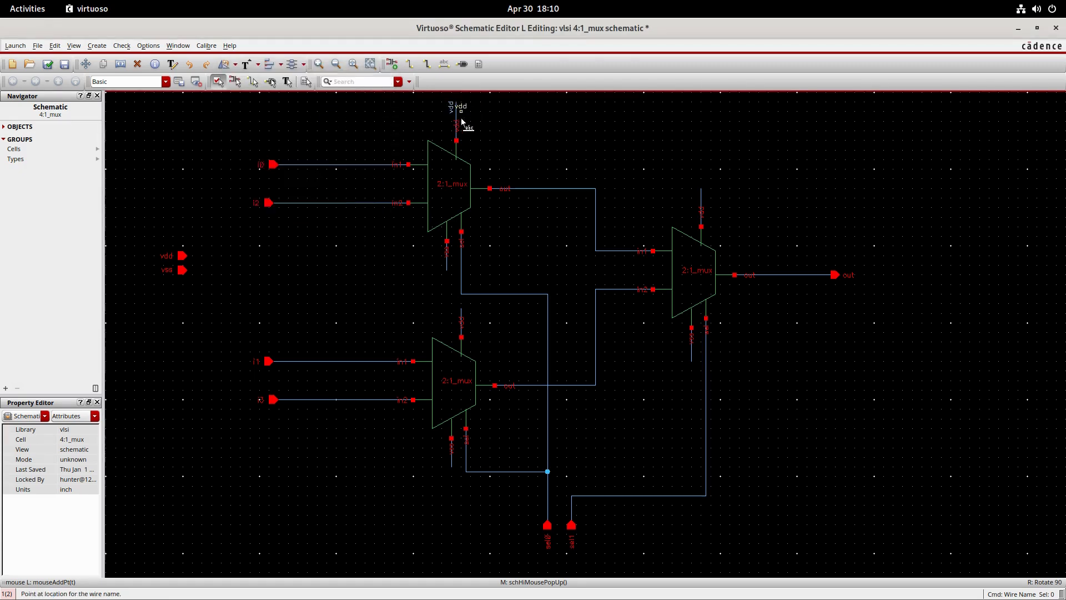
pyautogui.click(459, 319)
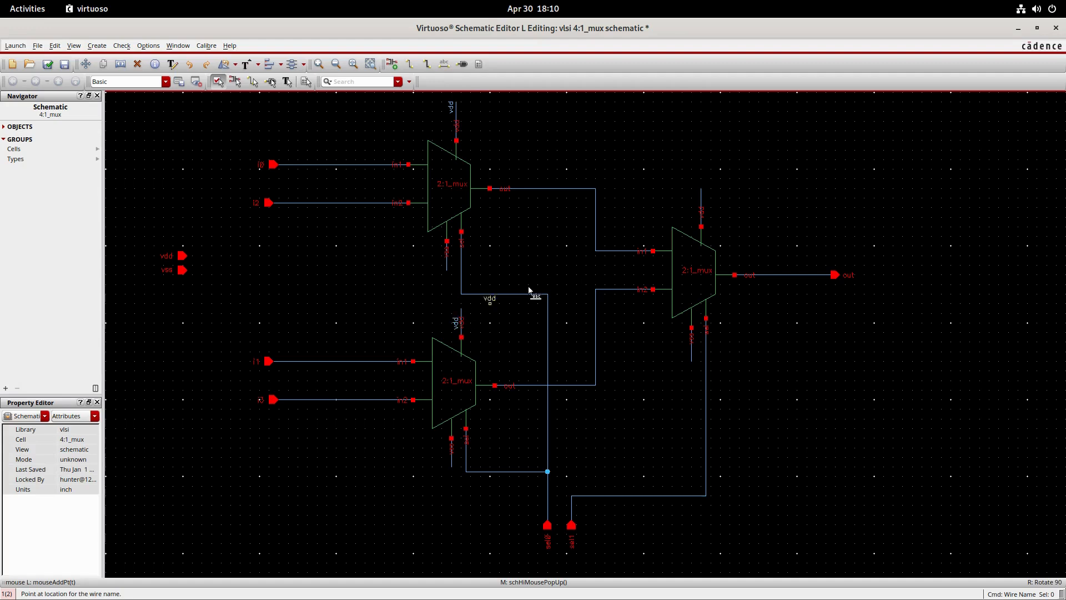
pyautogui.click(702, 203)
pyautogui.click(452, 465)
pyautogui.click(445, 262)
pyautogui.click(49, 65)
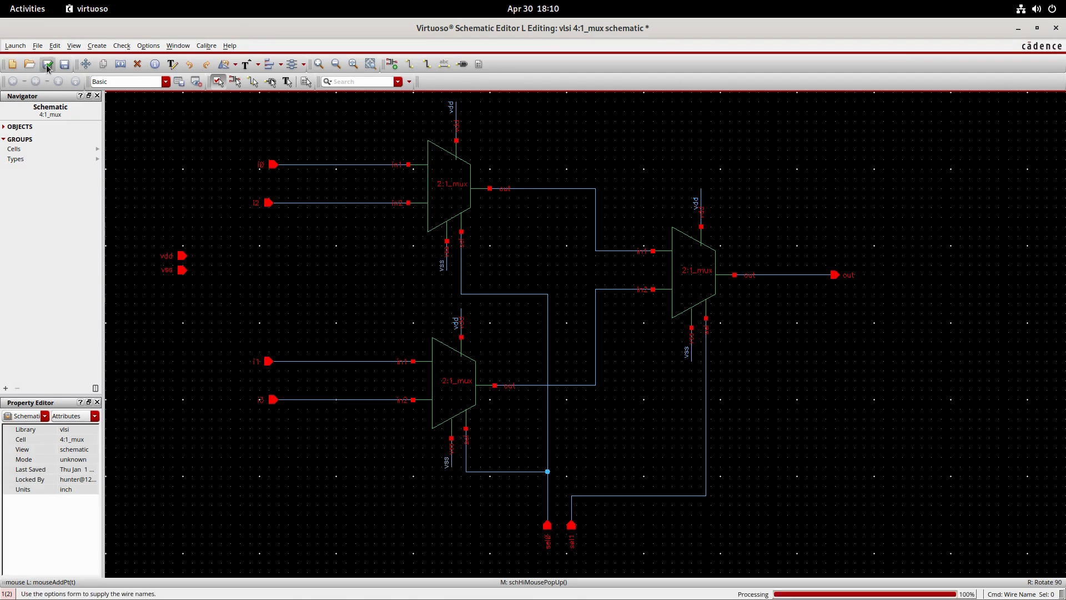
# - Start generating a symbol cellview from the 4:1_mux schematic in the vlsi library
pyautogui.click(100, 47)
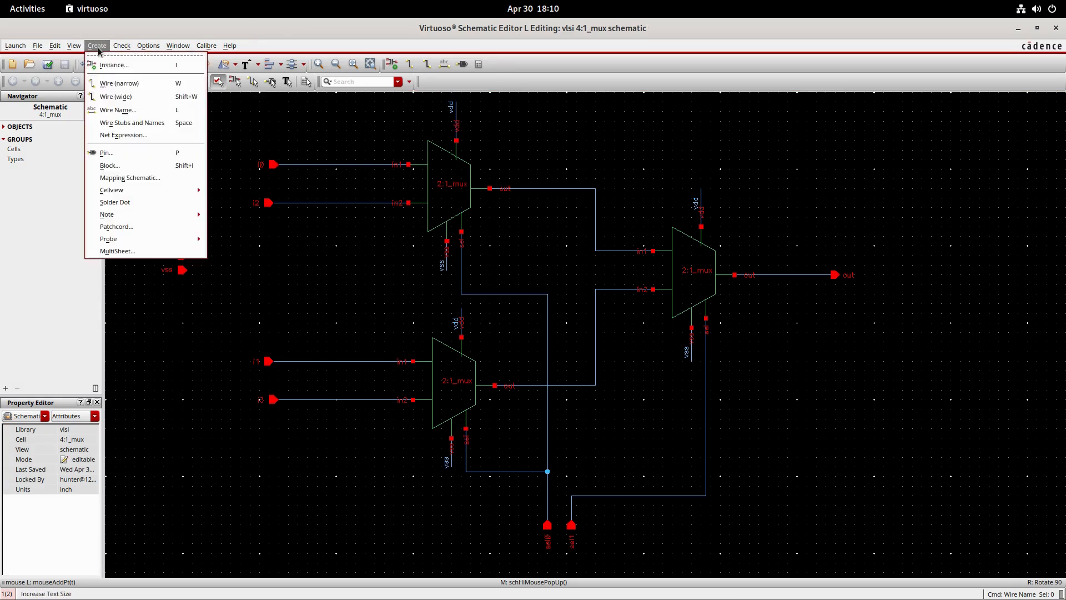
pyautogui.moveTo(147, 192)
pyautogui.click(254, 197)
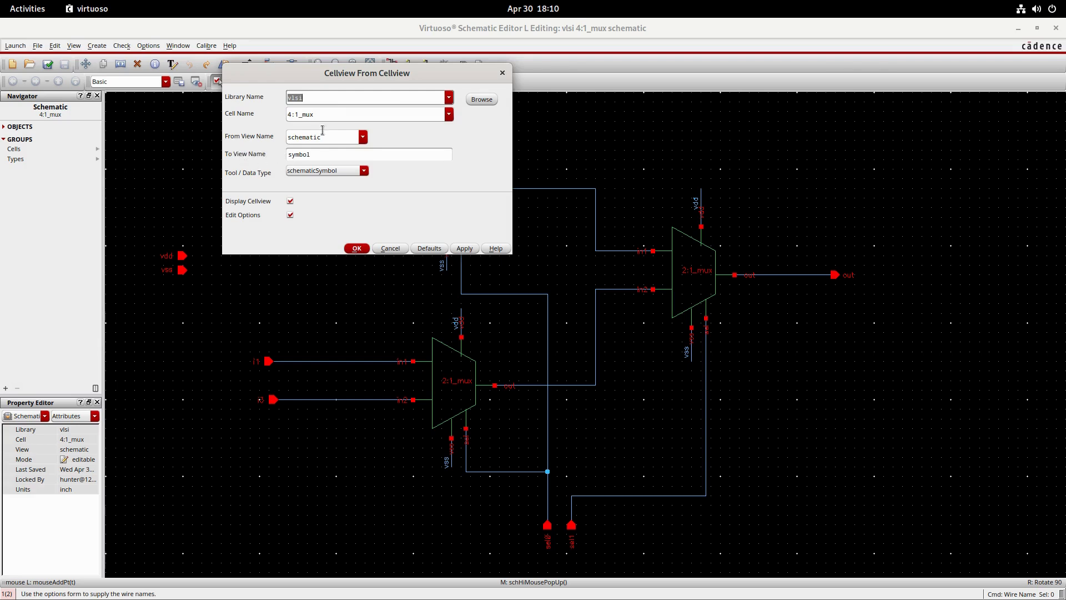
pyautogui.click(363, 248)
# - Remove vdd and vss from the symbol's left pins, setting vdd as the top pin and vss as the bottom pin
pyautogui.click(399, 131)
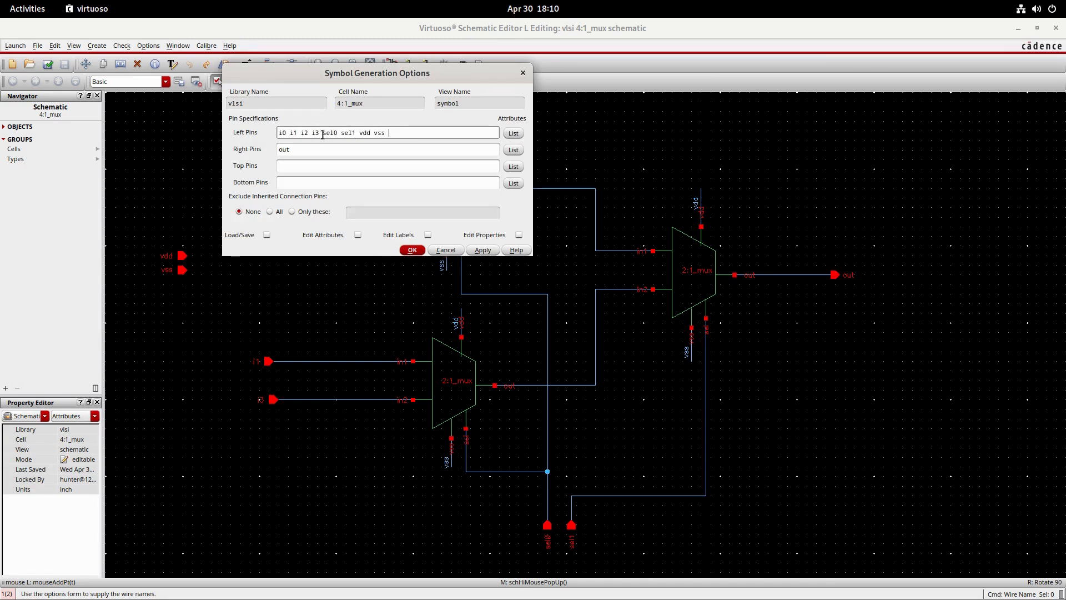
pyautogui.moveTo(360, 133); pyautogui.dragTo(400, 133)
pyautogui.hotkey('ctrl', 'x')
pyautogui.click(359, 167)
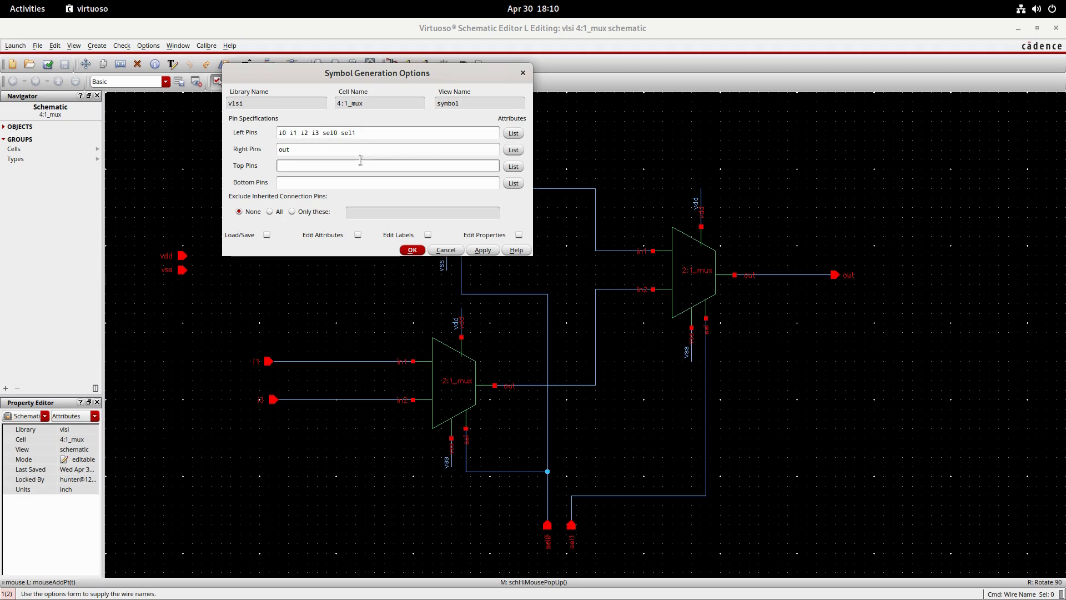
pyautogui.write('c')
pyautogui.write('vdd')
pyautogui.click(341, 180)
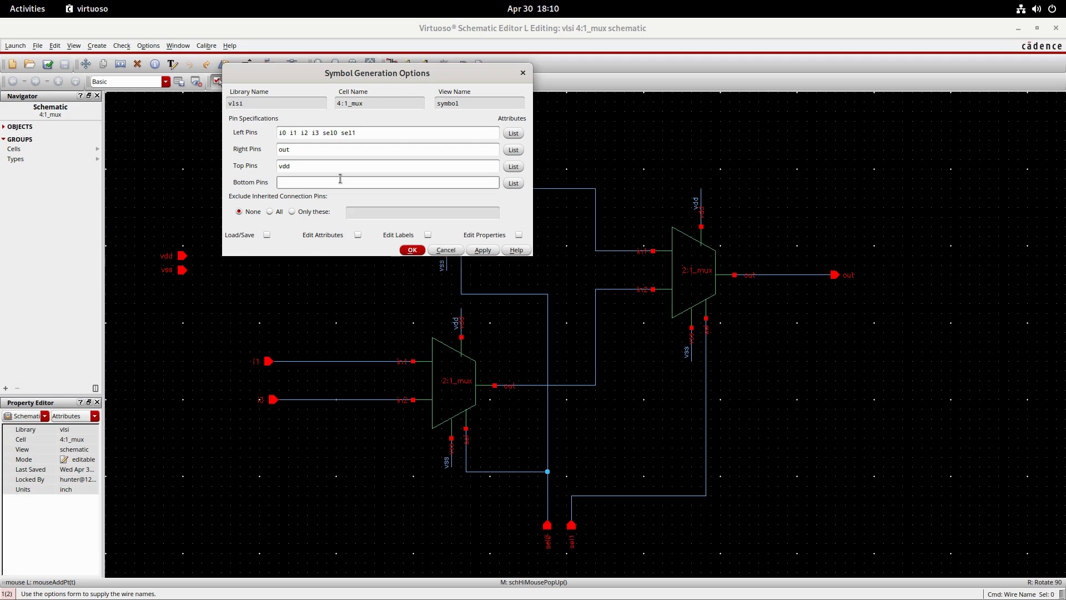
pyautogui.write('vss')
# - Move sel0 and sel1 from the left pins to the bottom pins after vss, and generate the symbol
pyautogui.moveTo(323, 132); pyautogui.dragTo(354, 133)
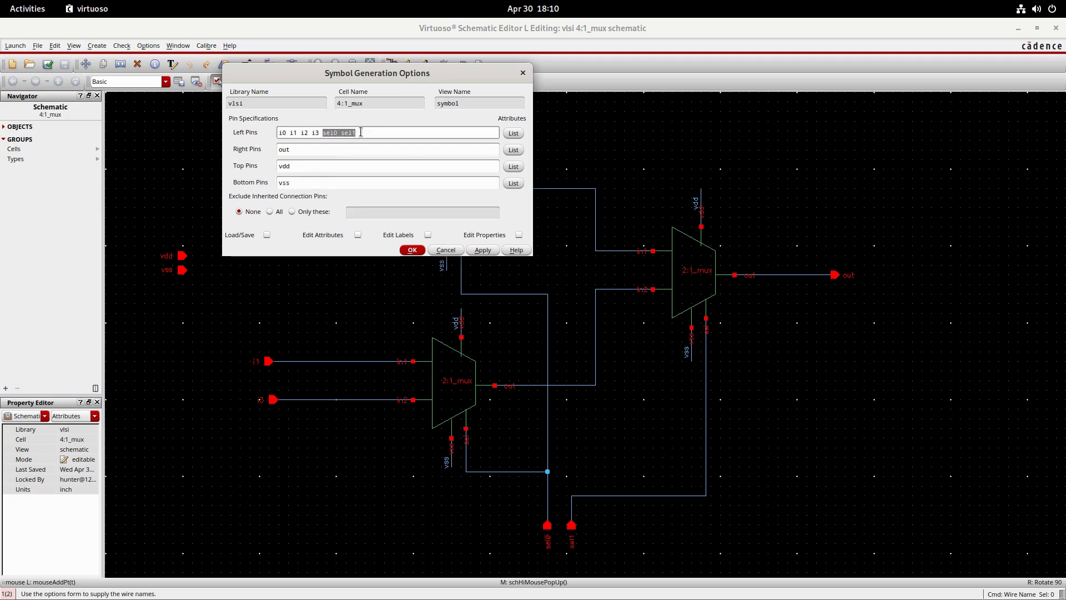
pyautogui.rightClick(345, 133)
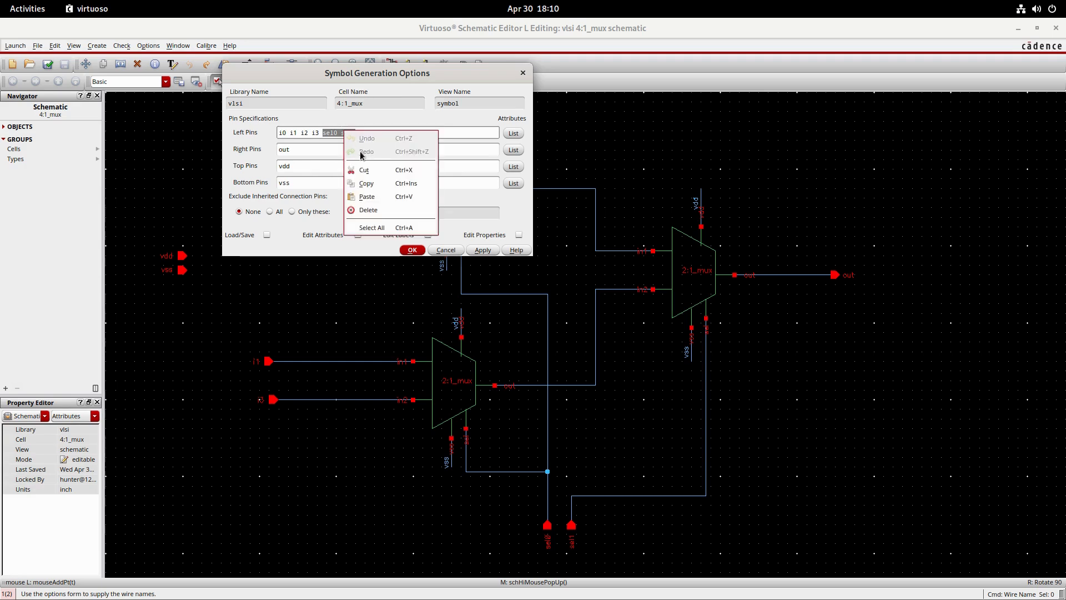
pyautogui.click(367, 183)
pyautogui.click(327, 182)
pyautogui.rightClick(325, 185)
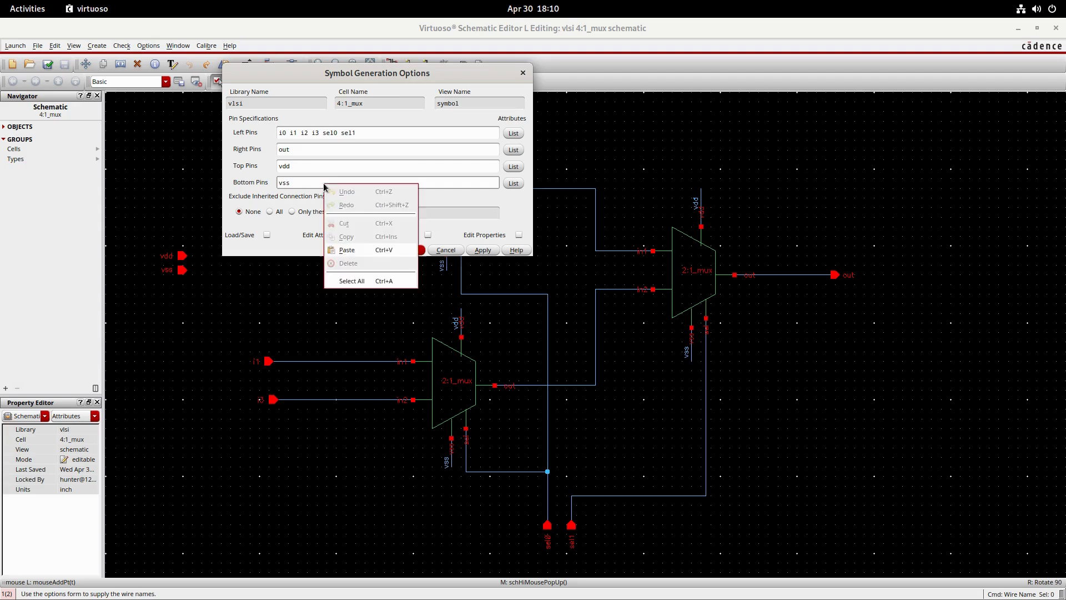
pyautogui.click(347, 250)
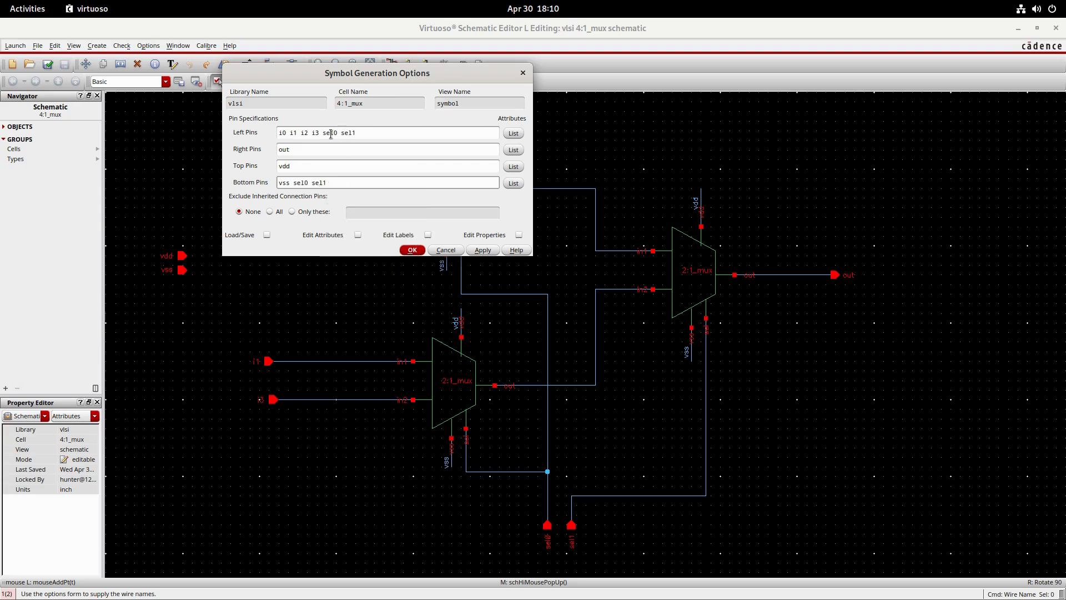
pyautogui.moveTo(322, 134); pyautogui.dragTo(356, 135)
pyautogui.press('BackSpace')
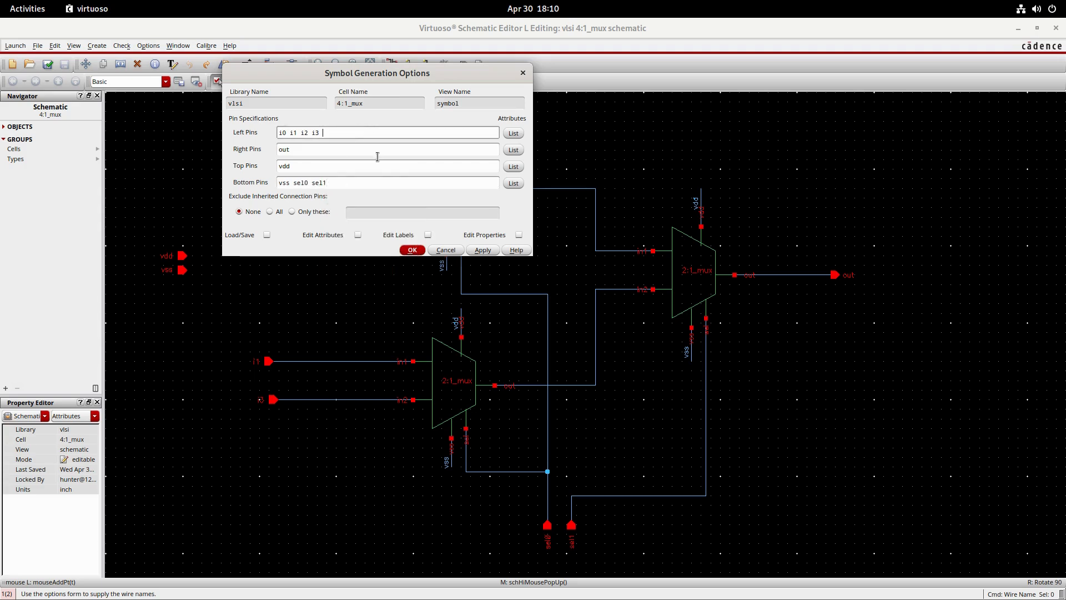
pyautogui.click(412, 250)
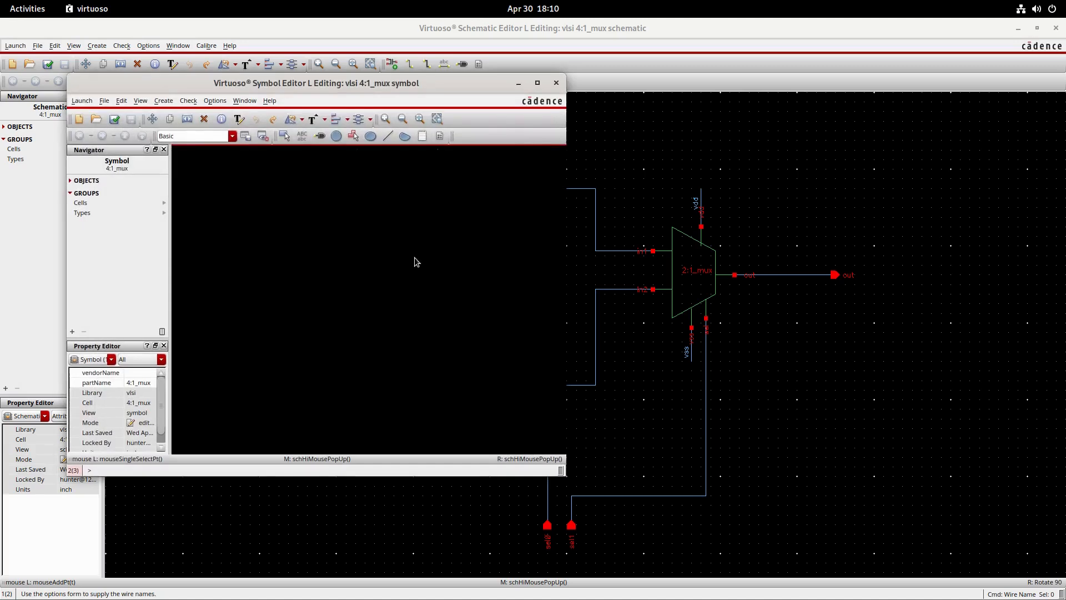
# - Close the schematic editor window and maximize the 4:1_mux symbol editor window
pyautogui.click(1056, 28)
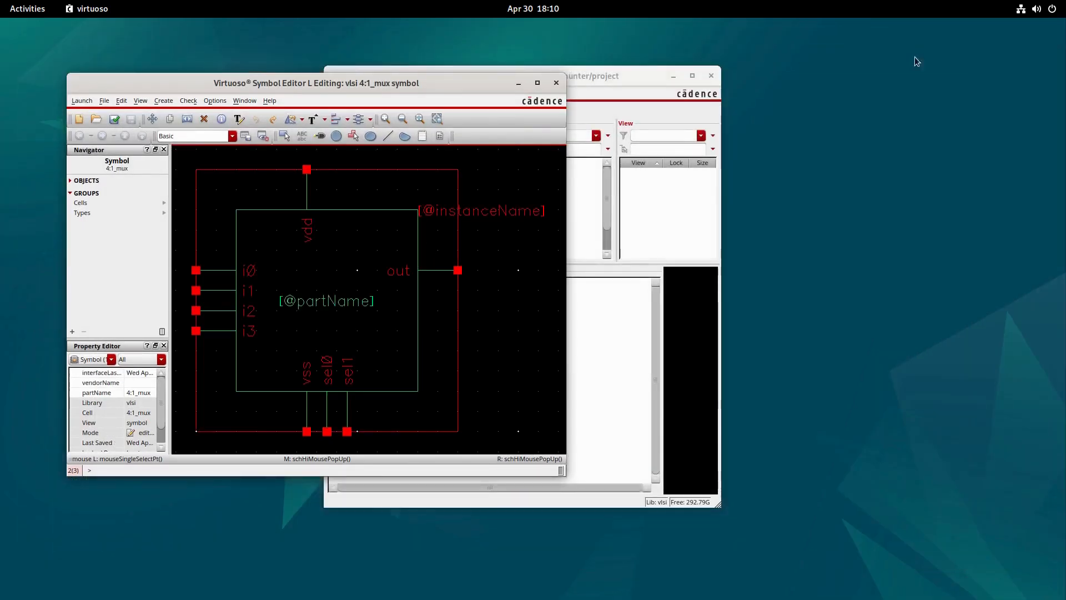
pyautogui.click(537, 83)
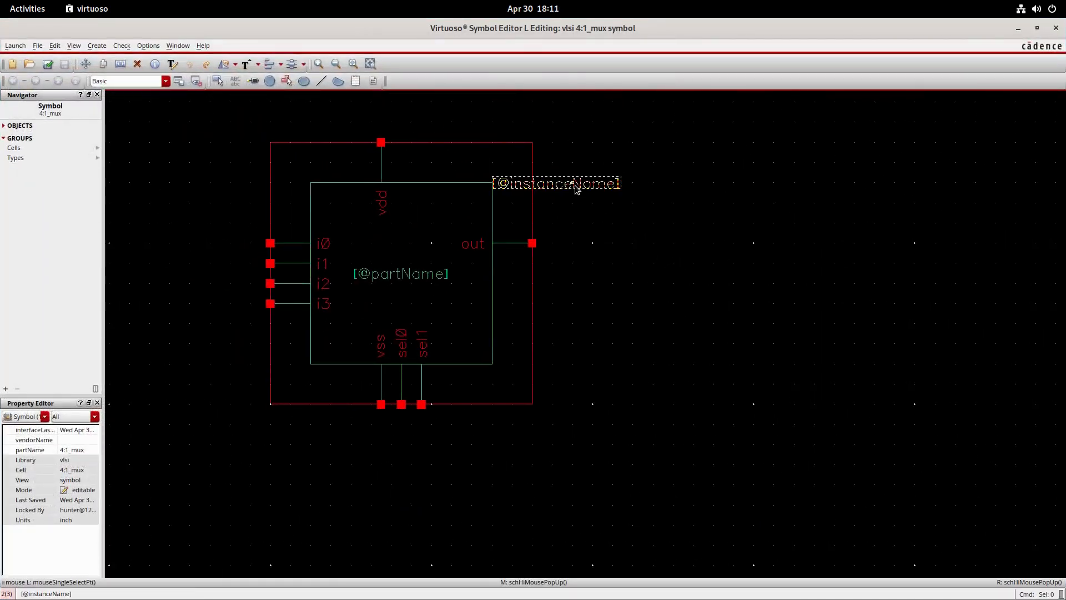
pyautogui.doubleClick(574, 185)
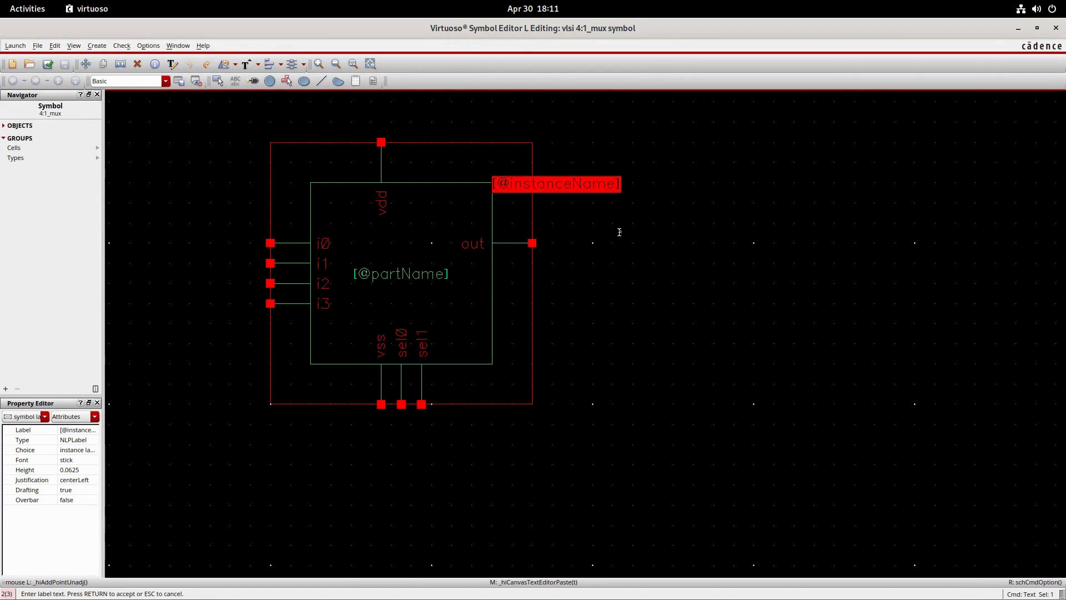
pyautogui.write('4')
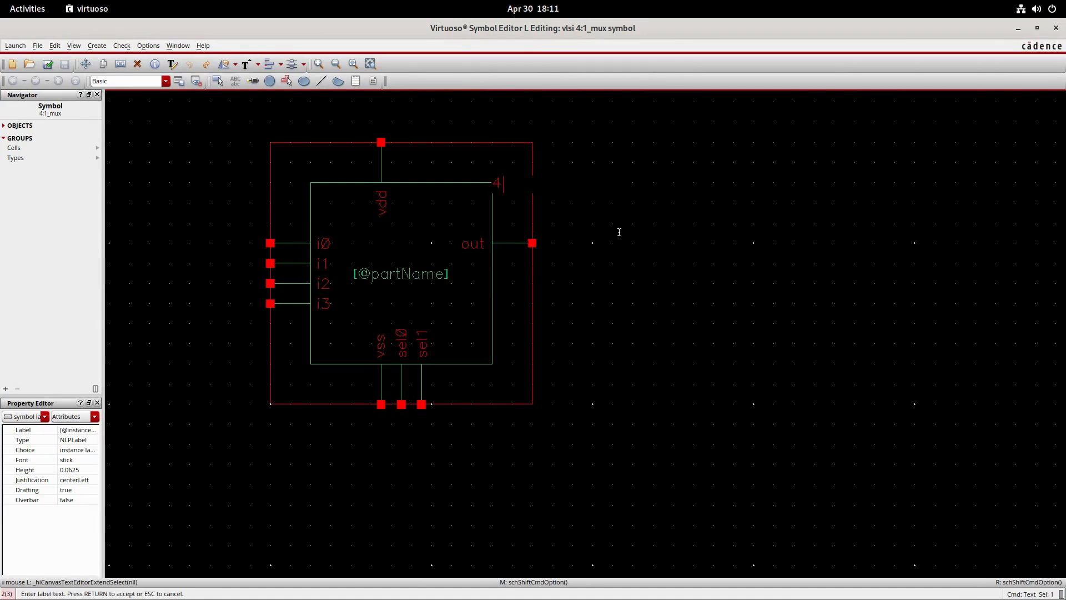
pyautogui.write(':1_')
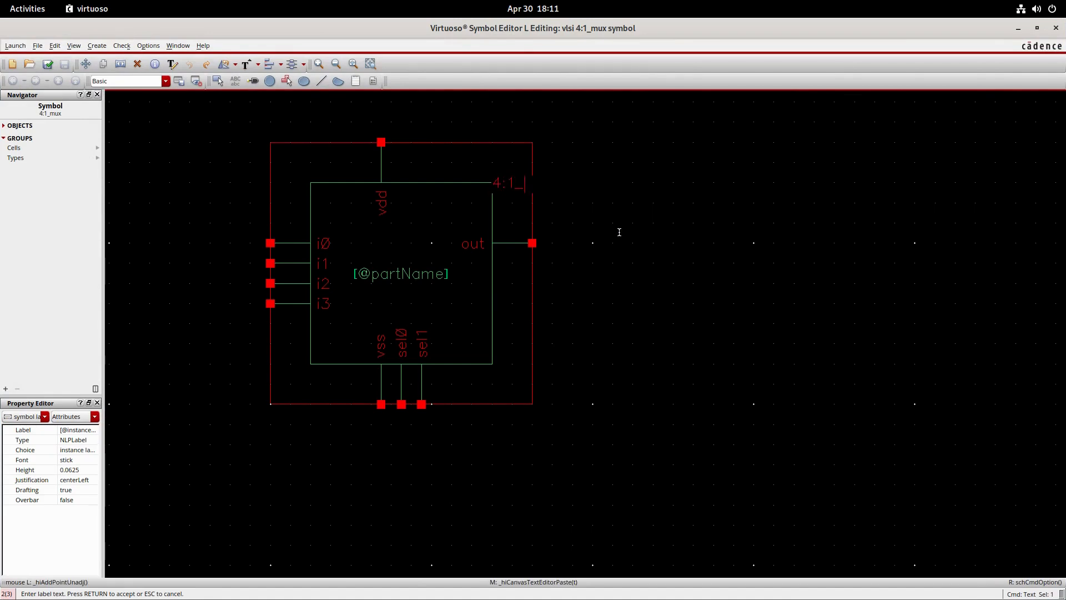
pyautogui.write('mux')
pyautogui.press('Return')
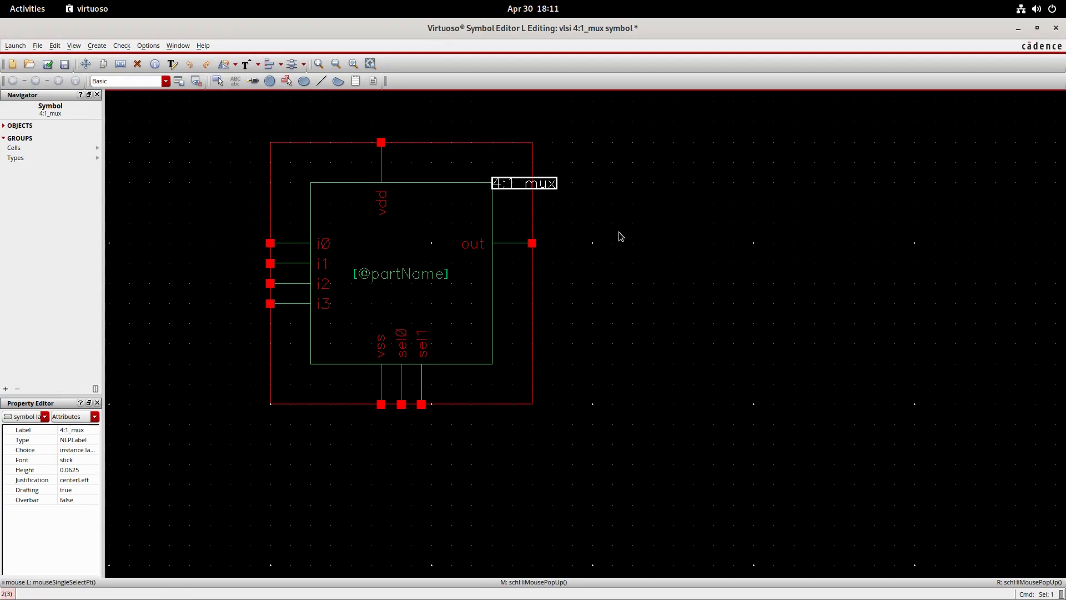
pyautogui.moveTo(522, 183); pyautogui.dragTo(682, 204)
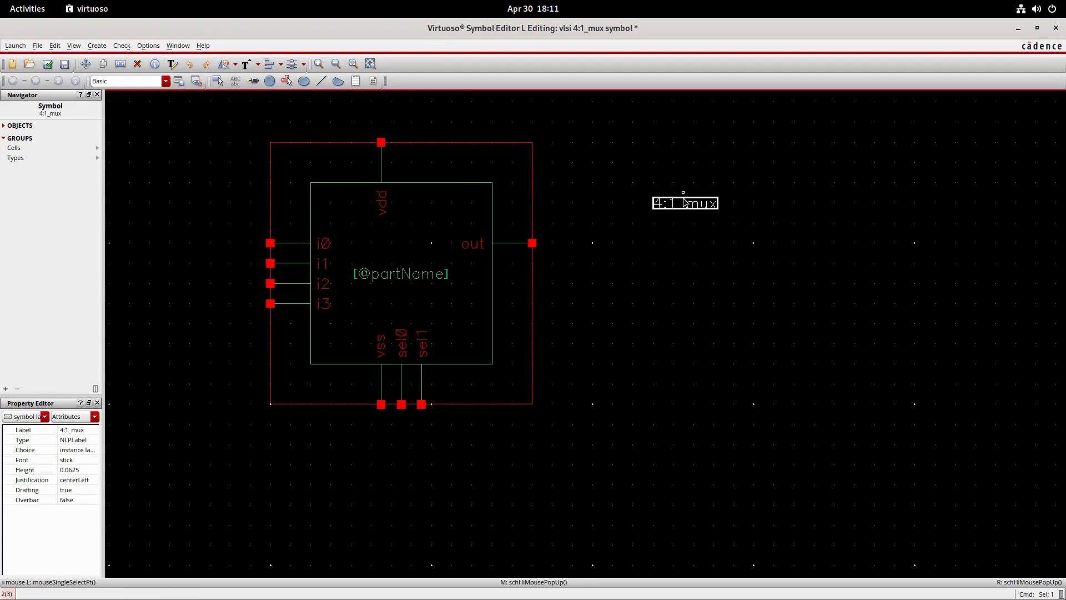
pyautogui.click(656, 251)
pyautogui.moveTo(421, 121); pyautogui.dragTo(424, 136, button='middle')
pyautogui.click(143, 66)
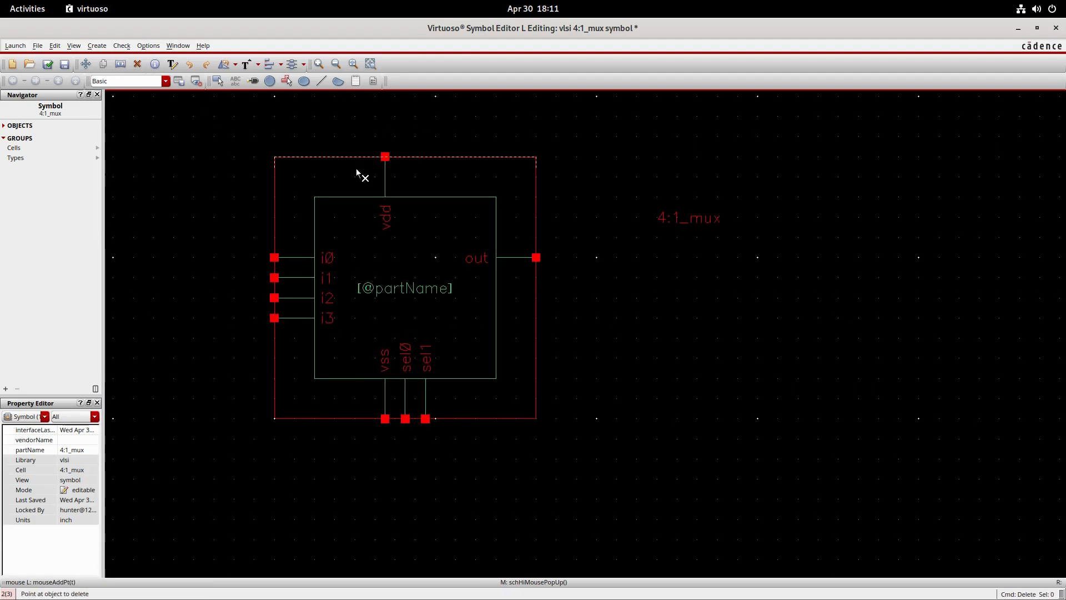
pyautogui.click(321, 159)
pyautogui.click(343, 198)
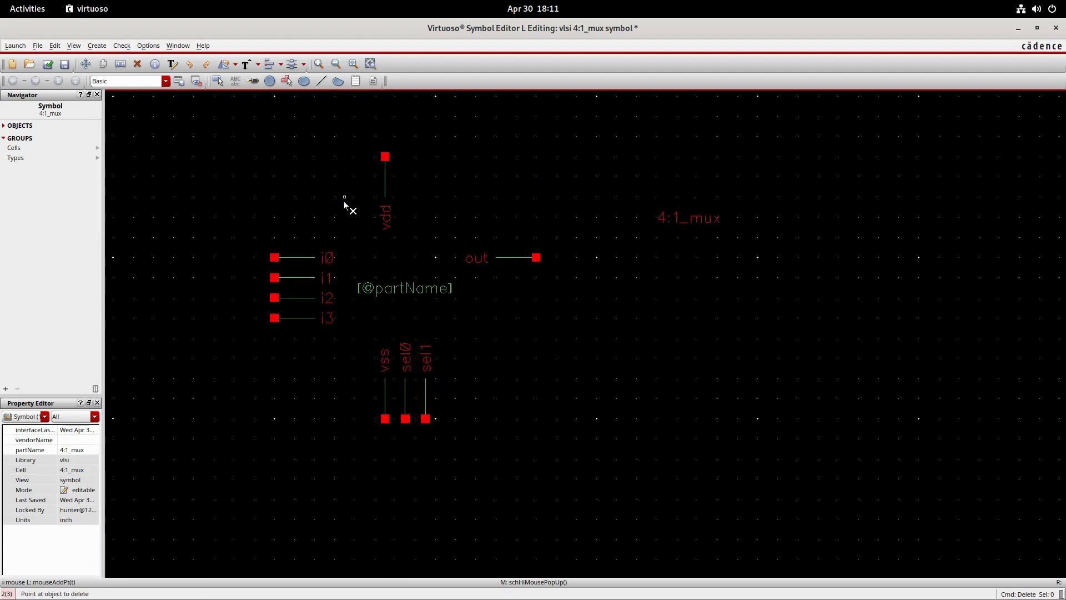
pyautogui.click(392, 288)
pyautogui.press('Escape')
# - Move the name labels of i0–i3, vdd, vss, sel0, sel1 and out to the outer side of their pins
pyautogui.moveTo(317, 241); pyautogui.dragTo(227, 318)
pyautogui.moveTo(387, 225); pyautogui.dragTo(386, 144)
pyautogui.moveTo(364, 337); pyautogui.dragTo(435, 367)
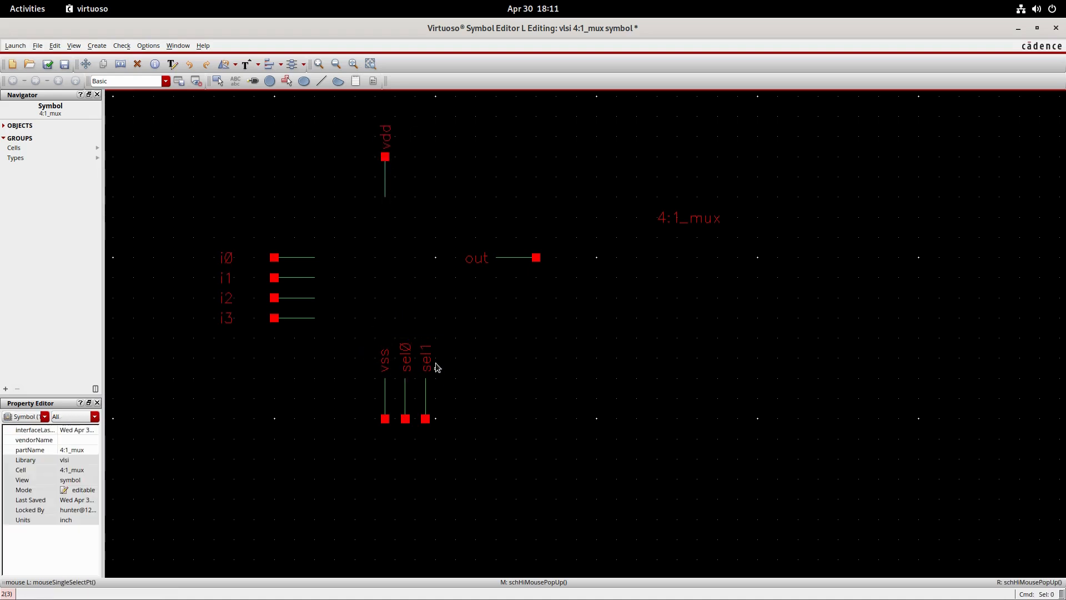
pyautogui.moveTo(364, 328)
pyautogui.mouseDown()
pyautogui.moveTo(445, 372)
pyautogui.moveTo(356, 328)
pyautogui.mouseUp()
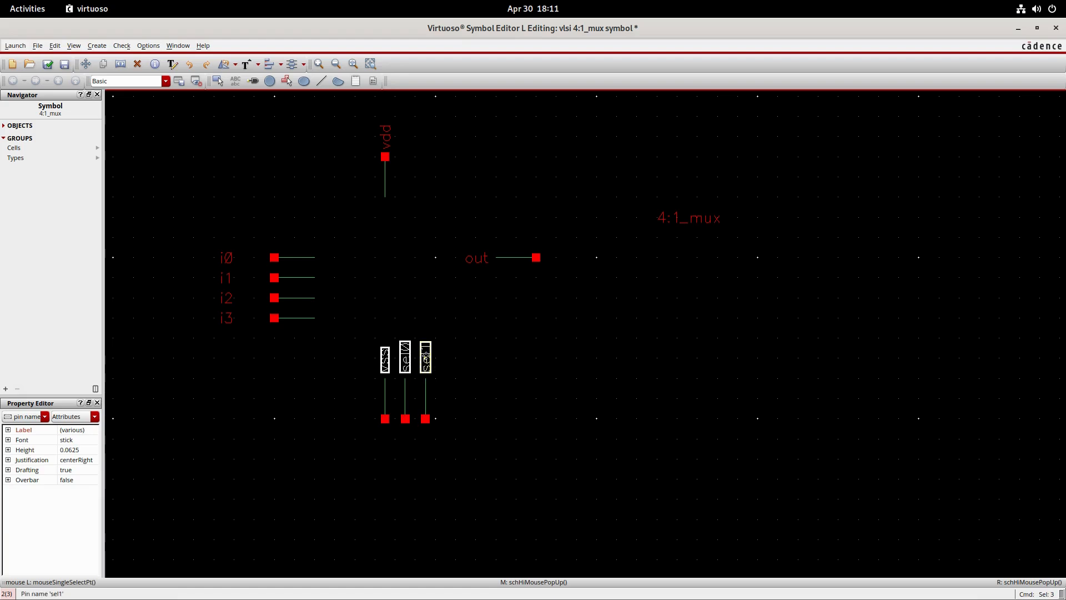
pyautogui.moveTo(432, 366); pyautogui.dragTo(433, 456)
pyautogui.click(468, 392)
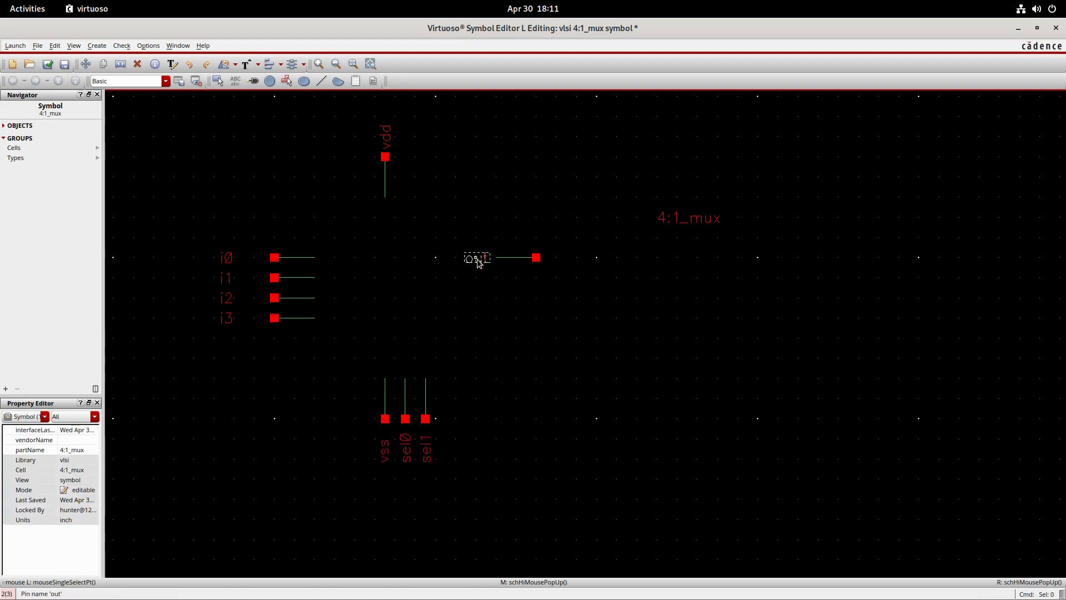
pyautogui.click(477, 258)
pyautogui.moveTo(476, 259); pyautogui.dragTo(578, 259)
pyautogui.click(577, 294)
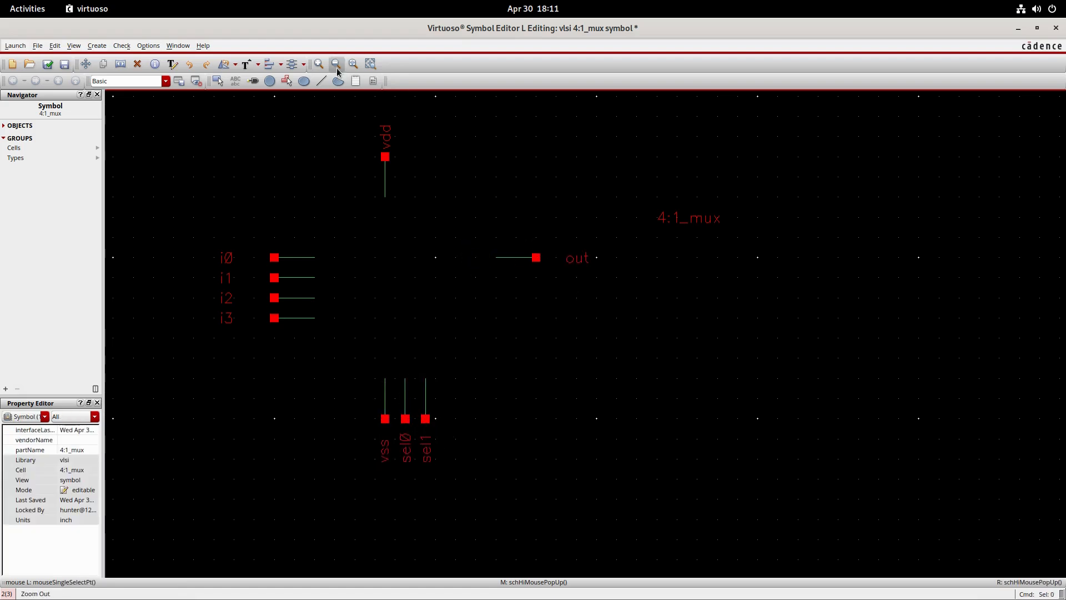
# - Draw a closed trapezoid multiplexer body with lines between the pins, its long side facing the inputs and short side facing out
pyautogui.click(322, 83)
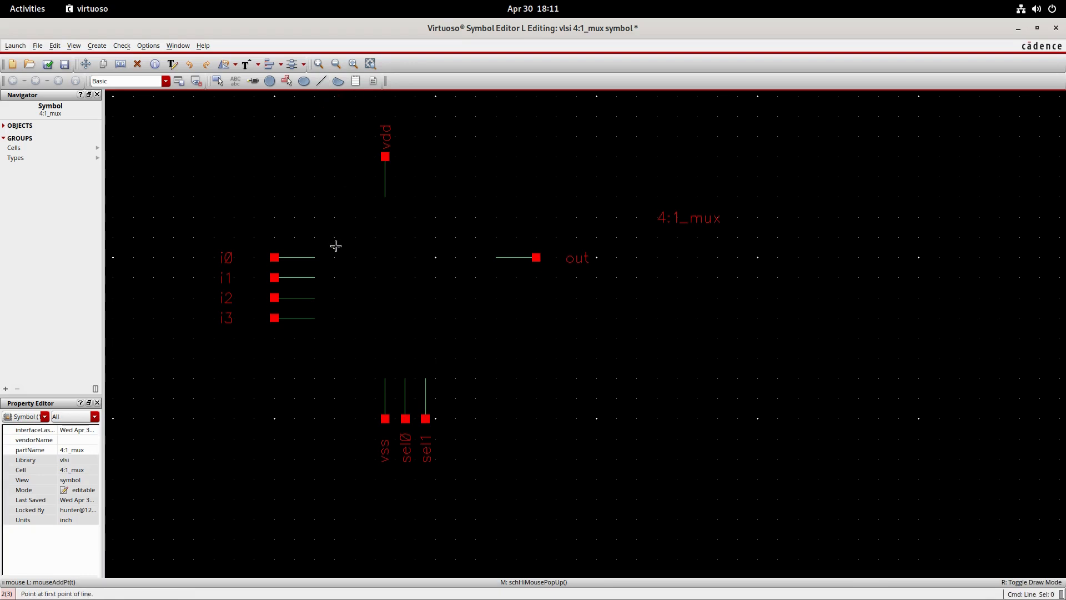
pyautogui.click(334, 196)
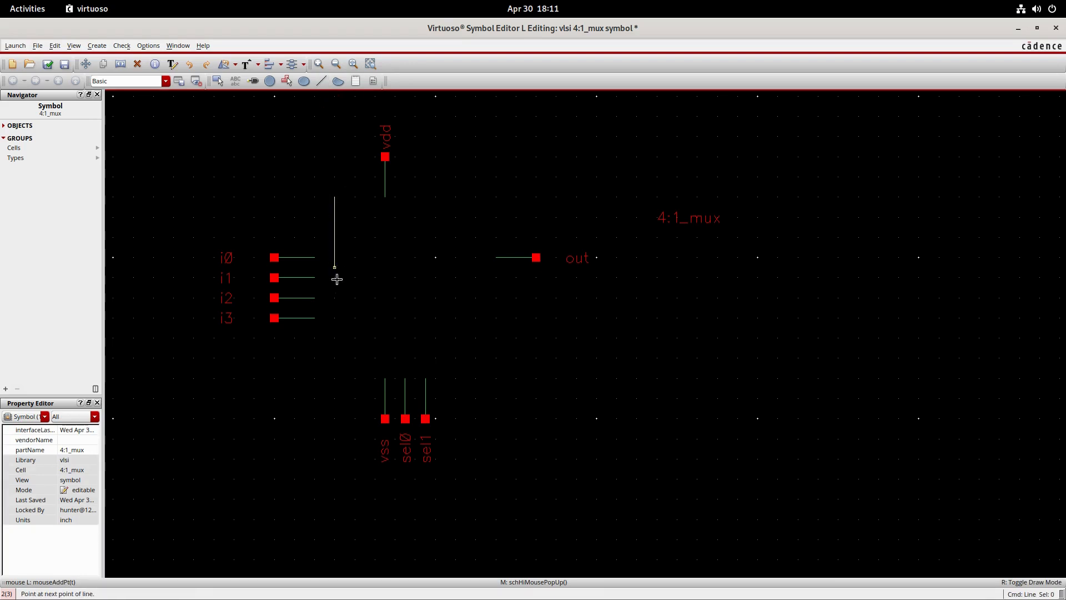
pyautogui.click(334, 378)
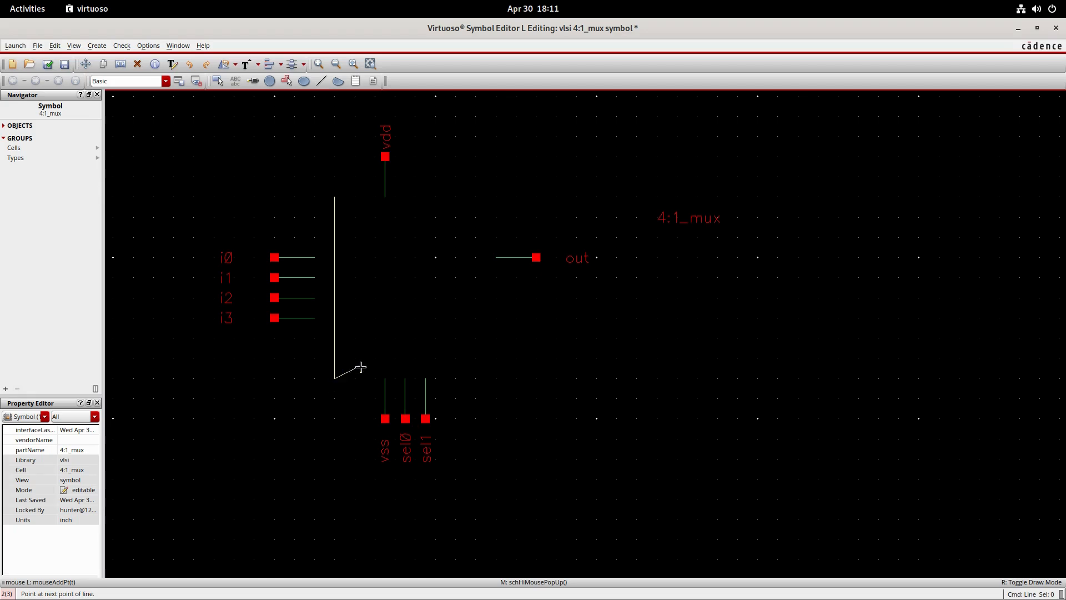
pyautogui.click(434, 338)
pyautogui.click(437, 237)
pyautogui.doubleClick(335, 198)
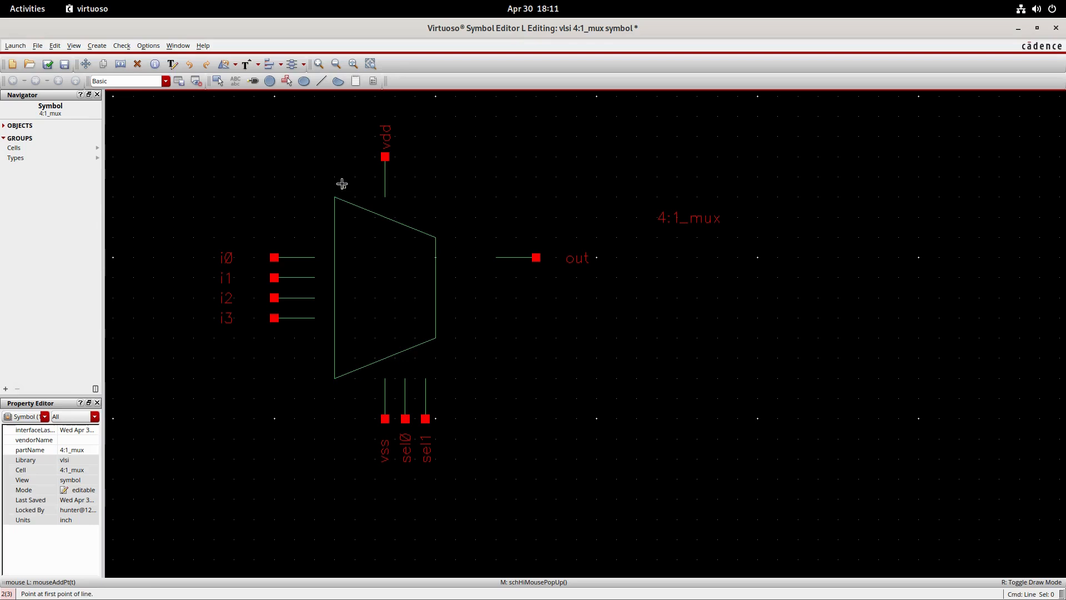
# - Move the vdd pin down onto the trapezoid's upper slanted edge and the vss pin onto the left end of its lower slanted edge
pyautogui.moveTo(364, 105); pyautogui.dragTo(409, 208)
pyautogui.press('m')
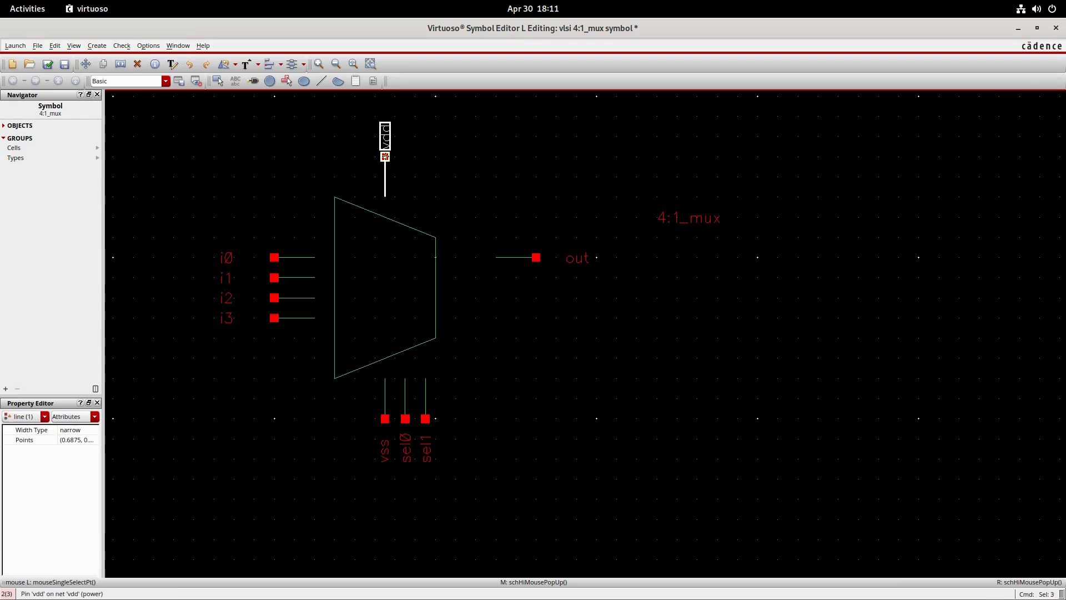
pyautogui.click(385, 176)
pyautogui.click(386, 178)
pyautogui.moveTo(395, 490); pyautogui.dragTo(368, 366)
pyautogui.press('m')
pyautogui.click(384, 418)
pyautogui.click(355, 408)
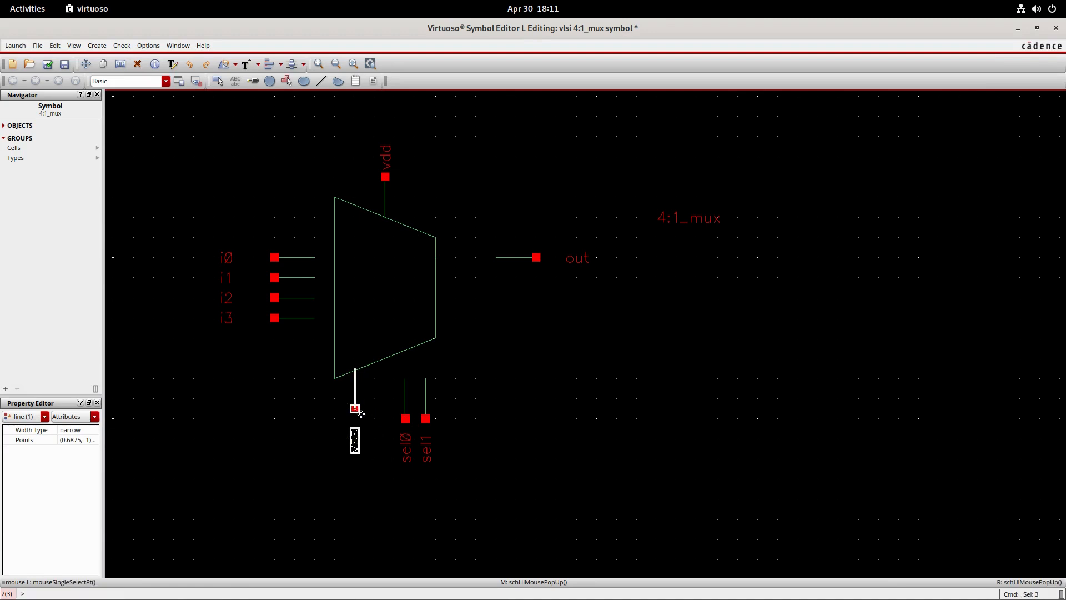
pyautogui.click(434, 504)
# - Move the sel0 and sel1 pins with their labels up against the trapezoid's lower slanted edge, spaced evenly after vss
pyautogui.moveTo(417, 489); pyautogui.dragTo(384, 366)
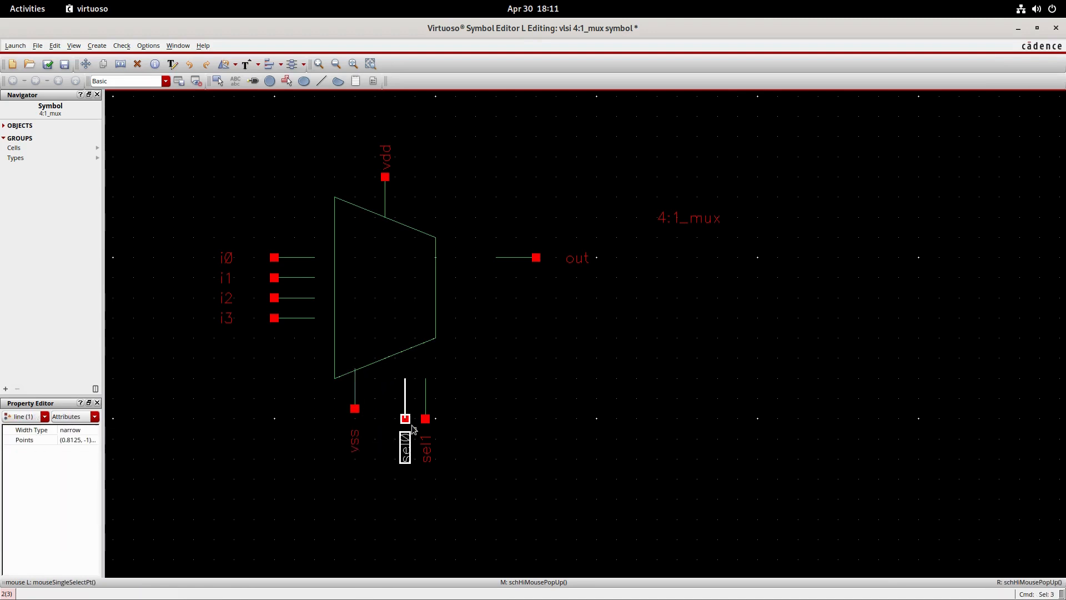
pyautogui.press('m')
pyautogui.click(406, 418)
pyautogui.click(385, 398)
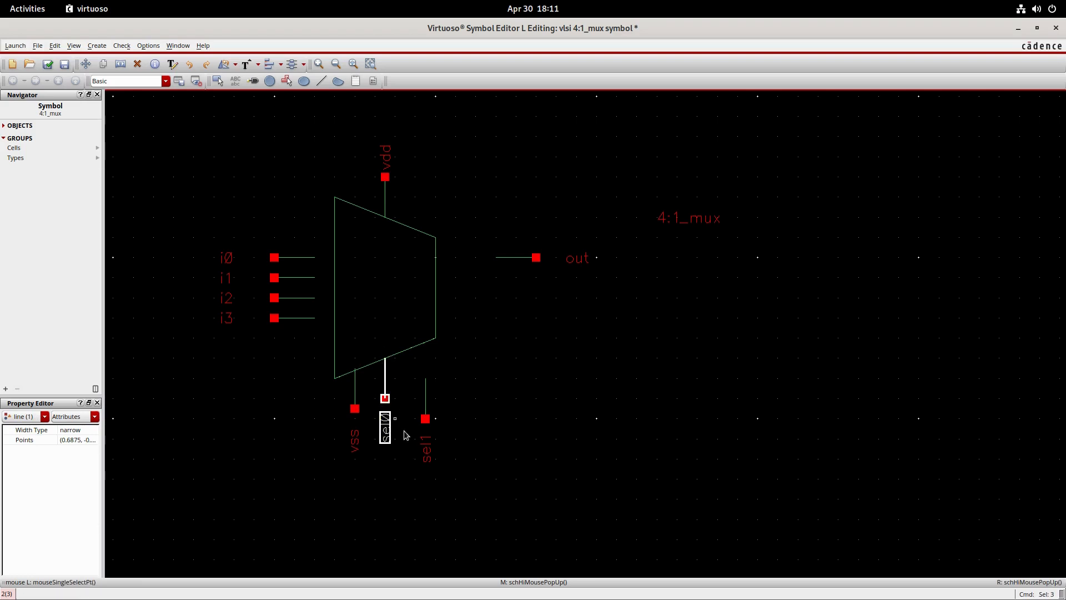
pyautogui.click(445, 494)
pyautogui.moveTo(436, 489); pyautogui.dragTo(413, 366)
pyautogui.press('m')
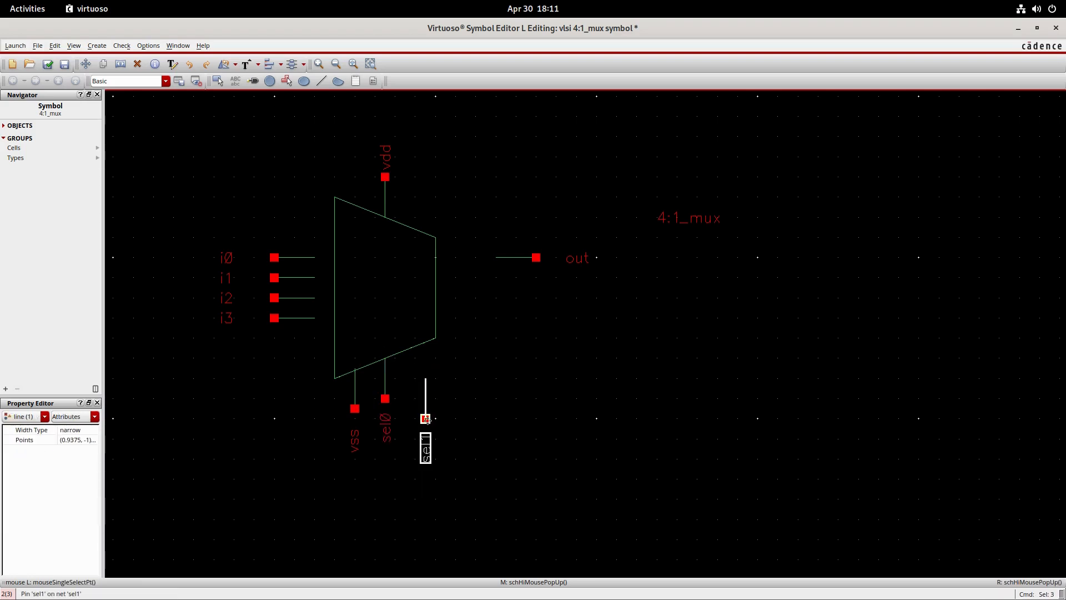
pyautogui.click(425, 418)
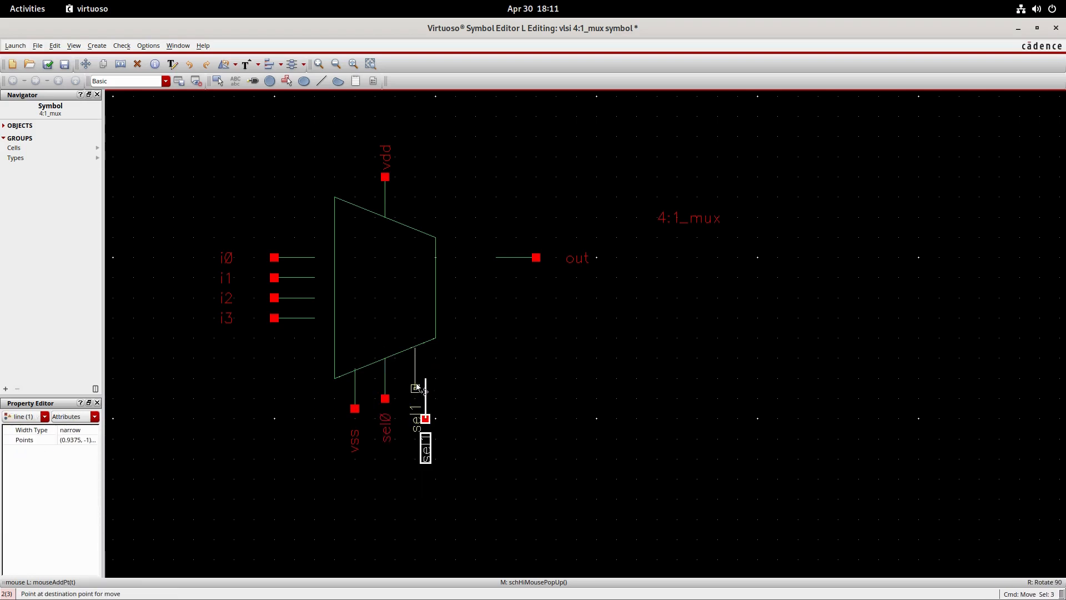
pyautogui.click(418, 388)
# - Move the out pin with its stub and label to the middle of the trapezoid's short right edge
pyautogui.moveTo(607, 276); pyautogui.dragTo(447, 228)
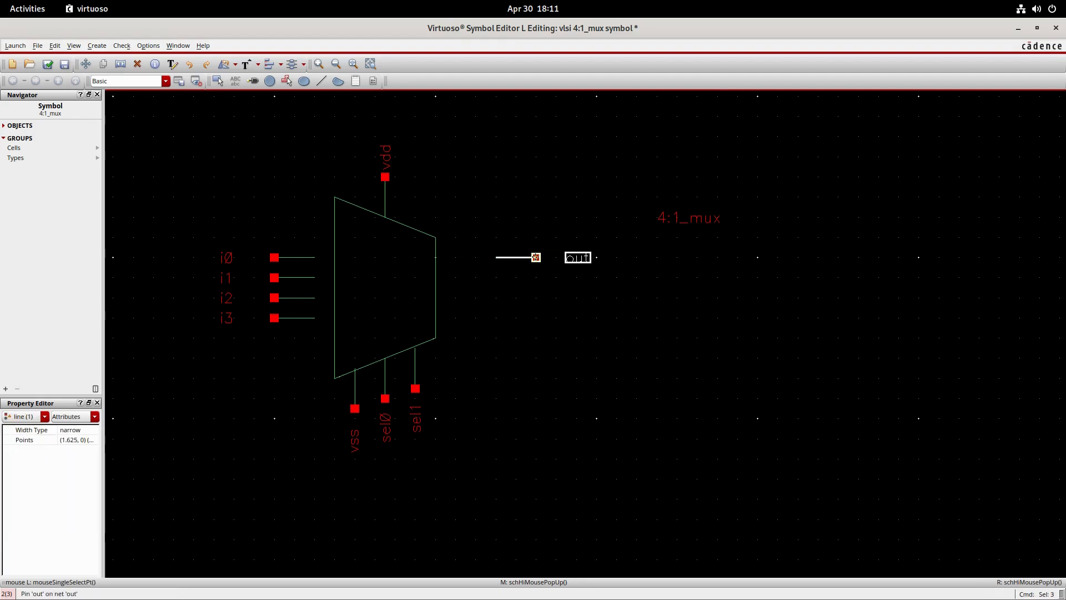
pyautogui.press('m')
pyautogui.click(536, 257)
pyautogui.click(475, 288)
pyautogui.click(496, 356)
# - Move the i0–i3 pins with their stubs and labels right until they meet the trapezoid's long left edge
pyautogui.moveTo(195, 220); pyautogui.dragTo(323, 344)
pyautogui.press('m')
pyautogui.click(274, 317)
pyautogui.click(295, 318)
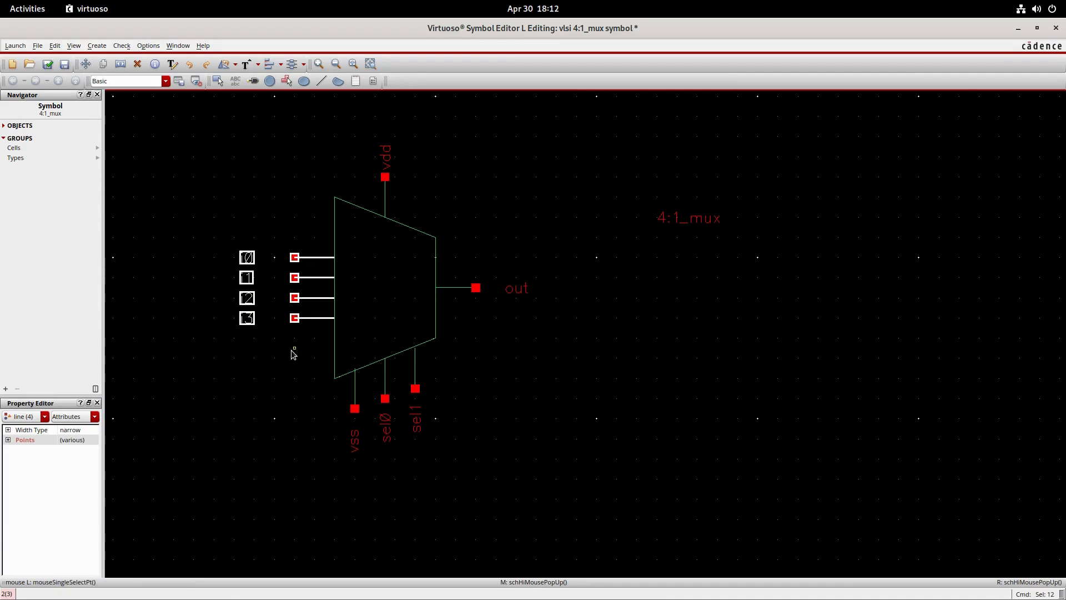
pyautogui.click(293, 354)
# - Move the 4:1_mux label into the centre of the trapezoid
pyautogui.click(685, 219)
pyautogui.press('m')
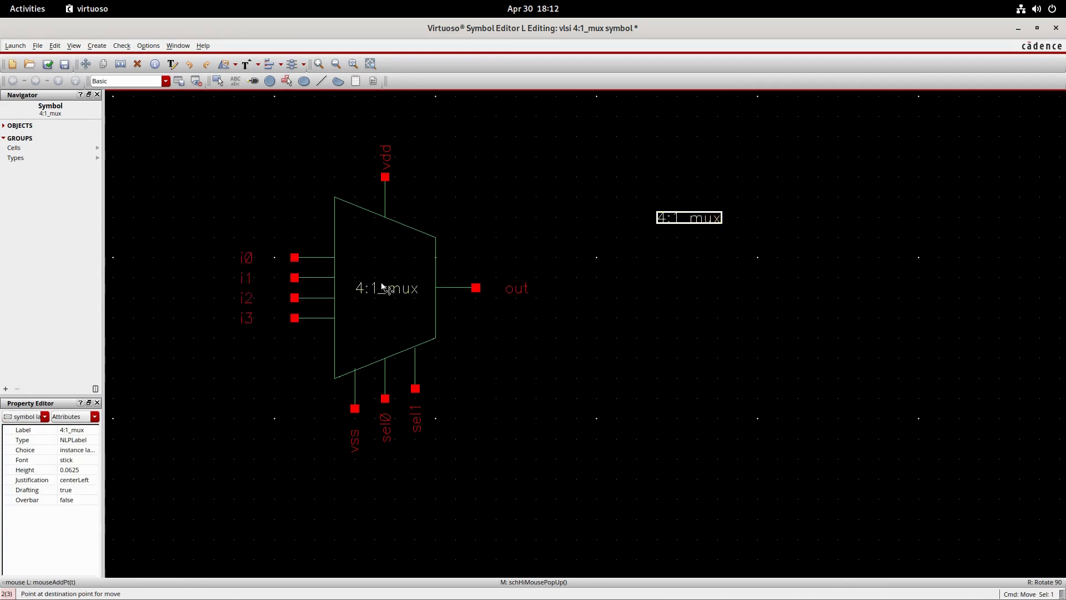
pyautogui.click(383, 287)
pyautogui.click(546, 258)
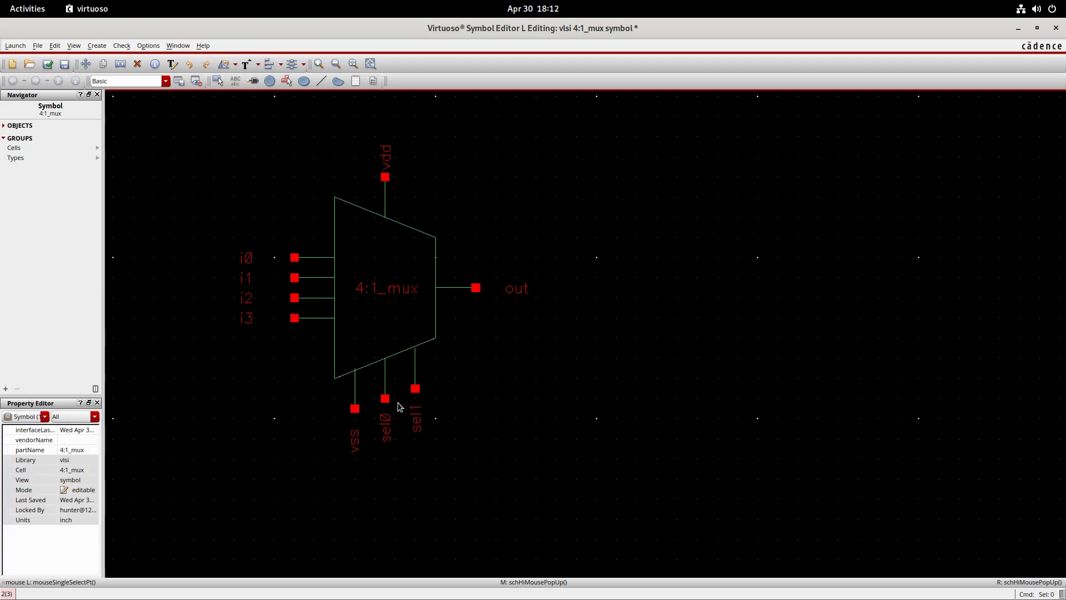
# - Move the i0–i3 name labels closer to their input pins
pyautogui.moveTo(233, 237); pyautogui.dragTo(276, 340)
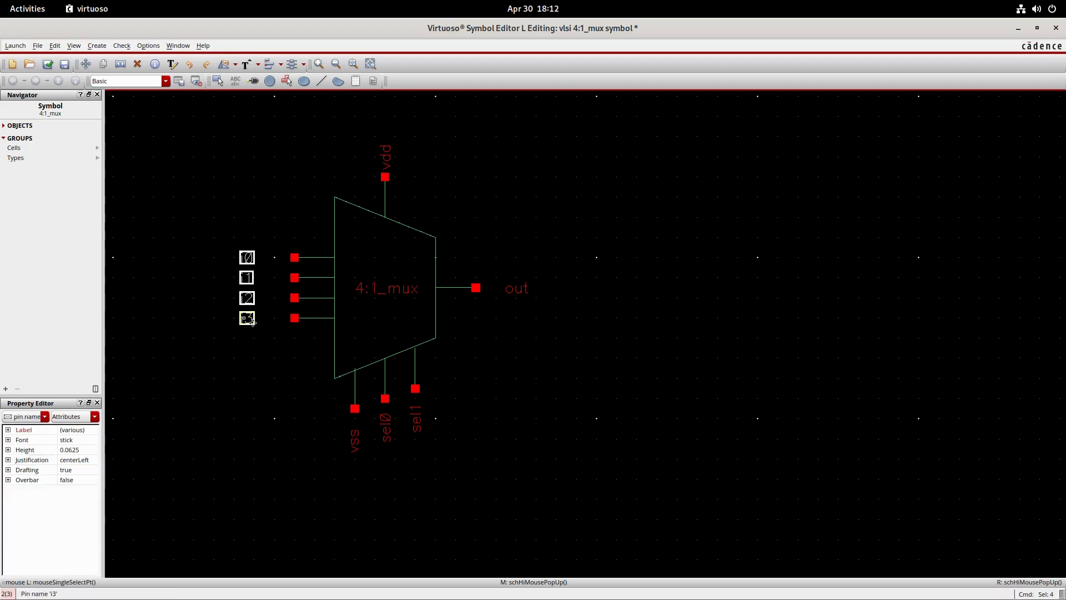
pyautogui.press('m')
pyautogui.click(261, 320)
pyautogui.click(271, 357)
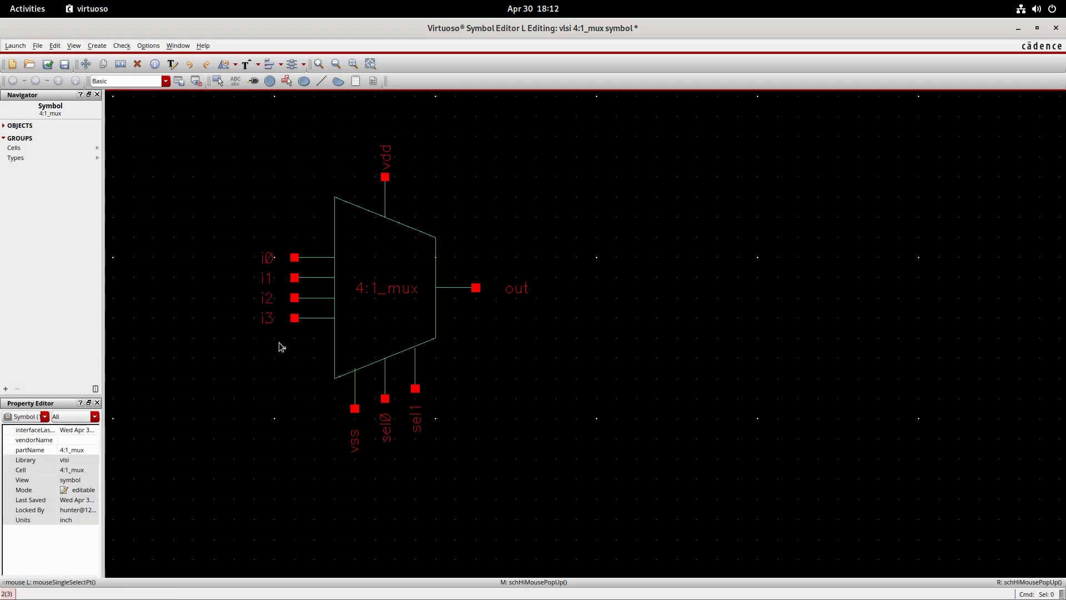
# - Add an automatic selection box around the symbol, and check and save the cellview
pyautogui.click(97, 45)
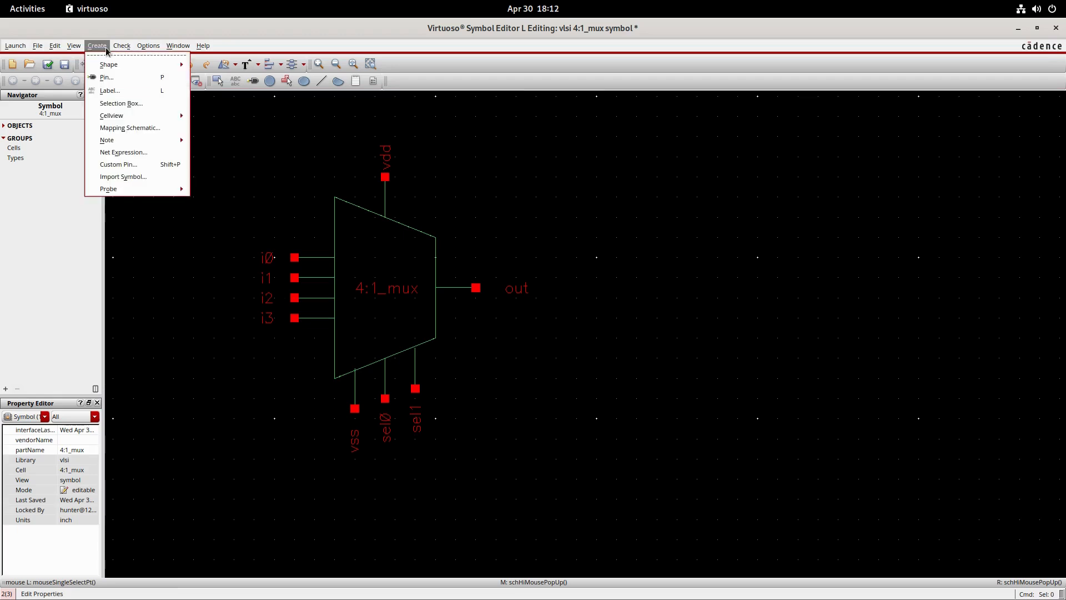
pyautogui.click(141, 101)
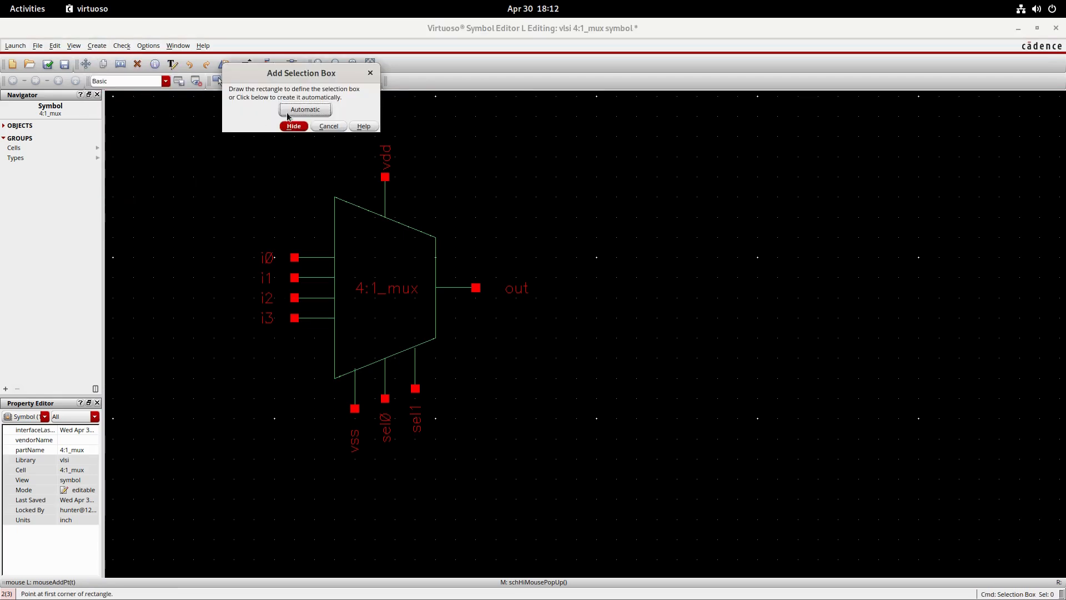
pyautogui.click(297, 111)
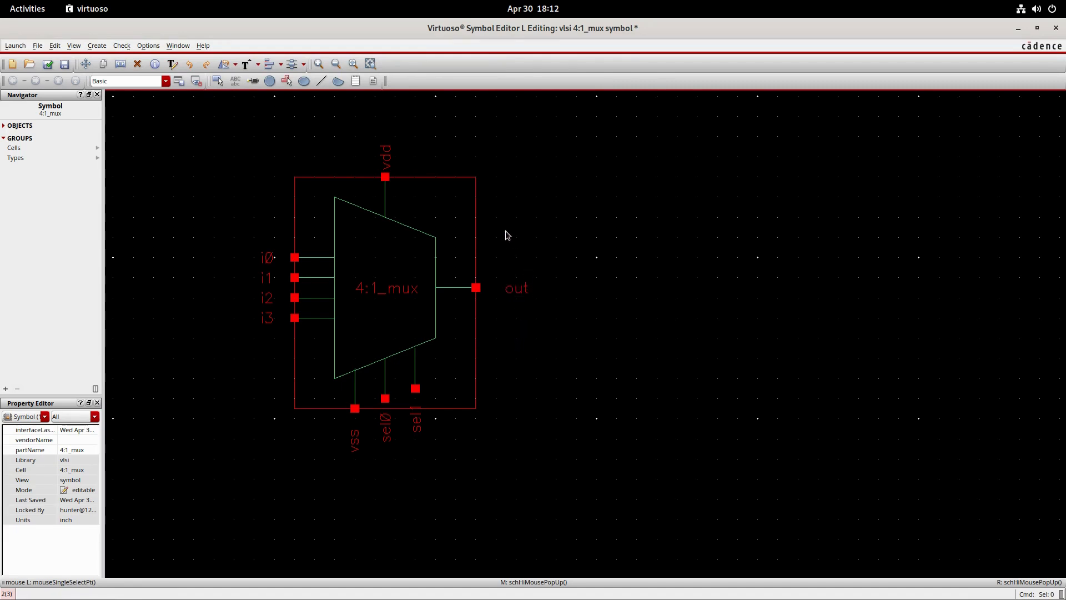
pyautogui.click(49, 66)
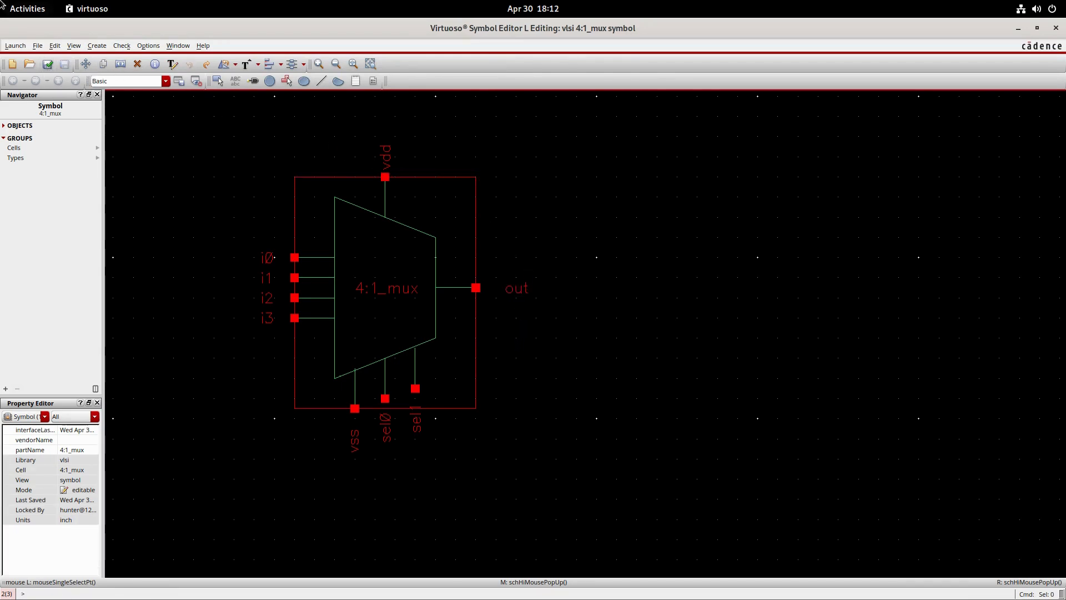
# - Switch to the Virtuoso log window to check the 4:1_mux symbol's save entry, and minimize the log
pyautogui.press('super')
pyautogui.click(634, 500)
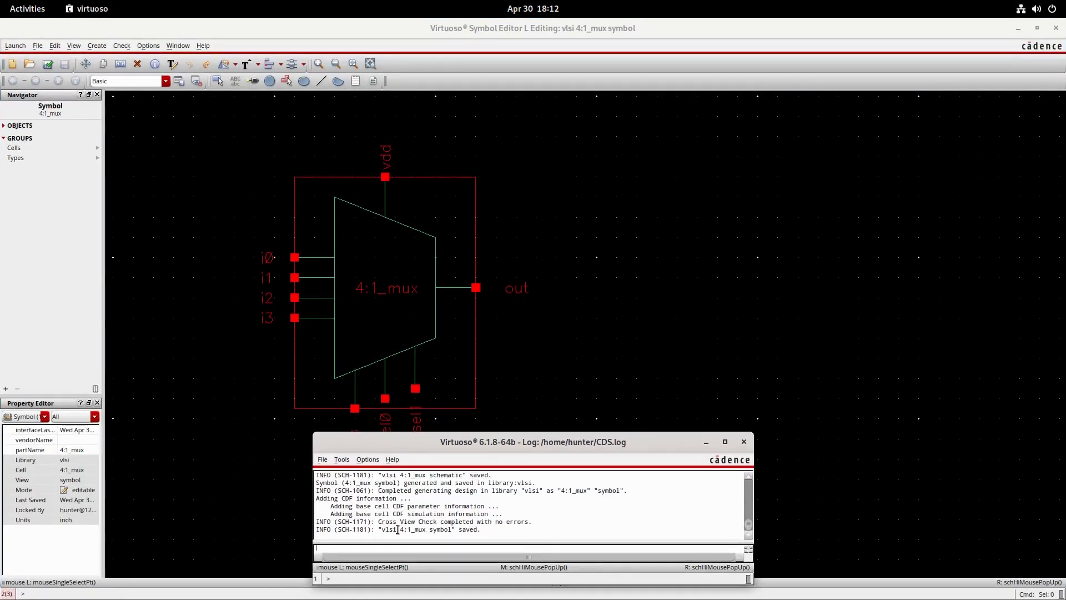
pyautogui.moveTo(397, 530); pyautogui.dragTo(490, 532)
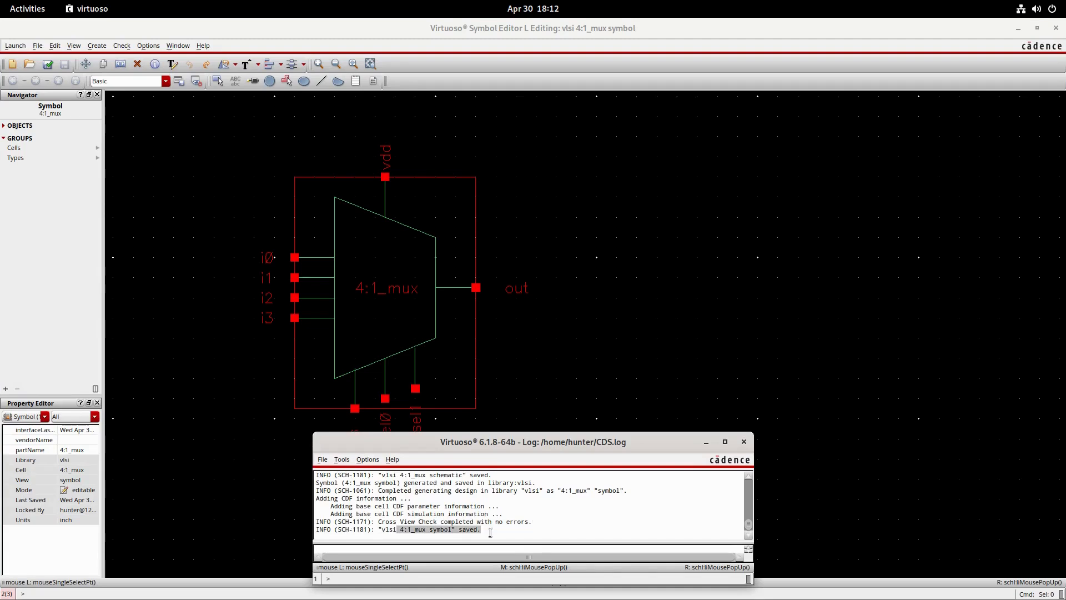
pyautogui.click(707, 441)
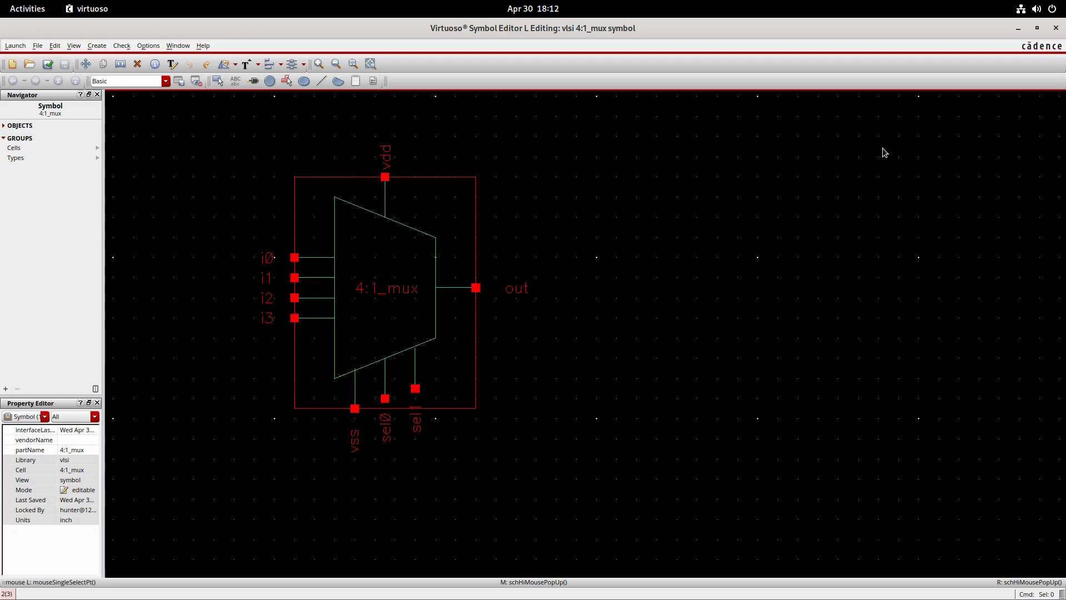
# - Close the symbol editor and create a schematic cellview named 4:1_mux_test in the vlsi library
pyautogui.click(1056, 29)
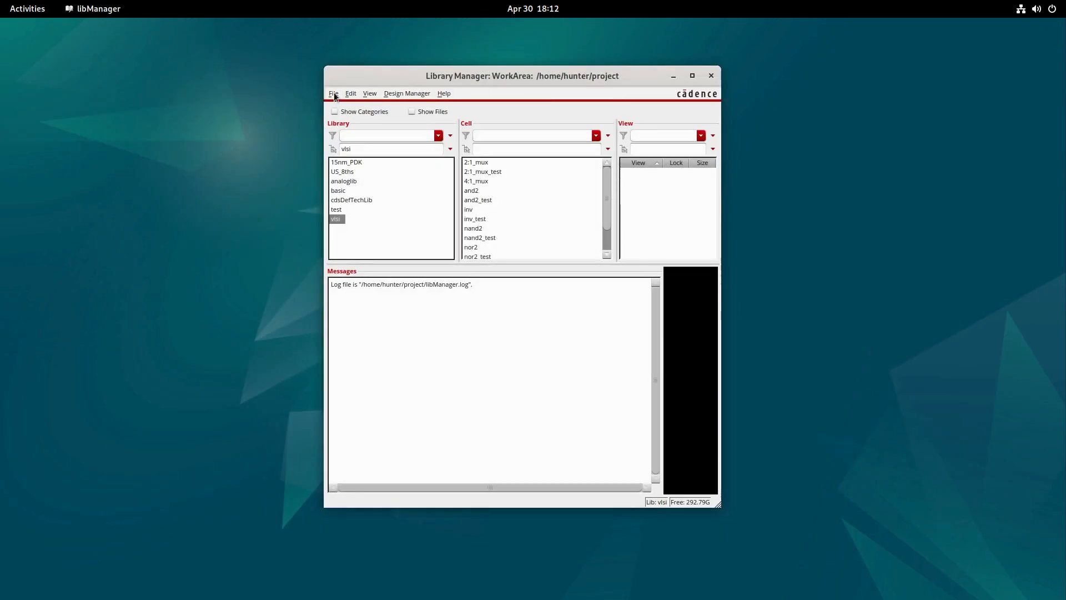
pyautogui.click(334, 95)
pyautogui.moveTo(348, 105)
pyautogui.click(472, 118)
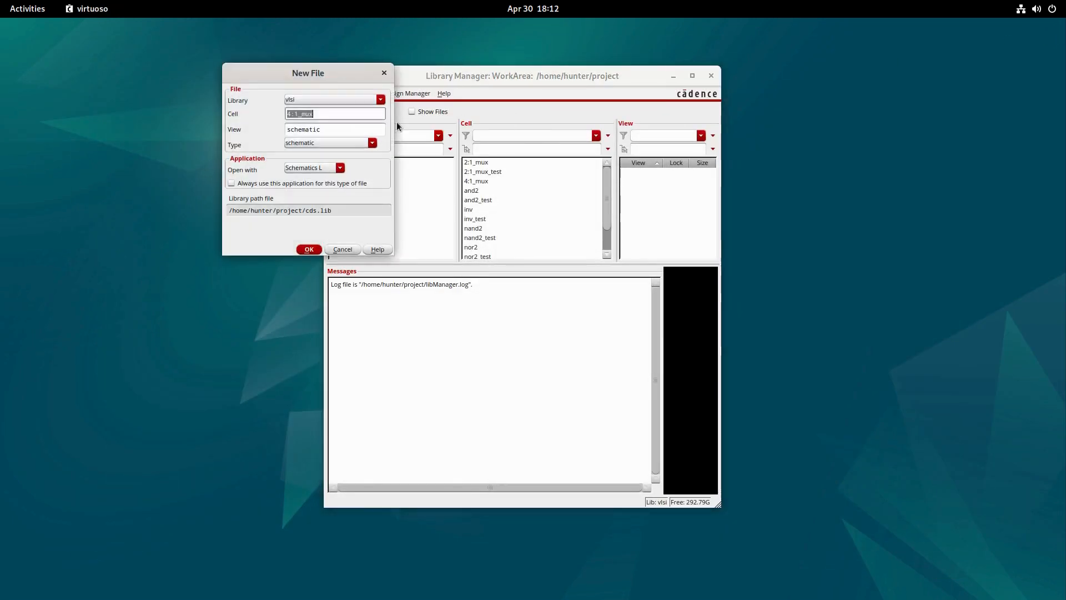
pyautogui.click(333, 115)
pyautogui.write('_')
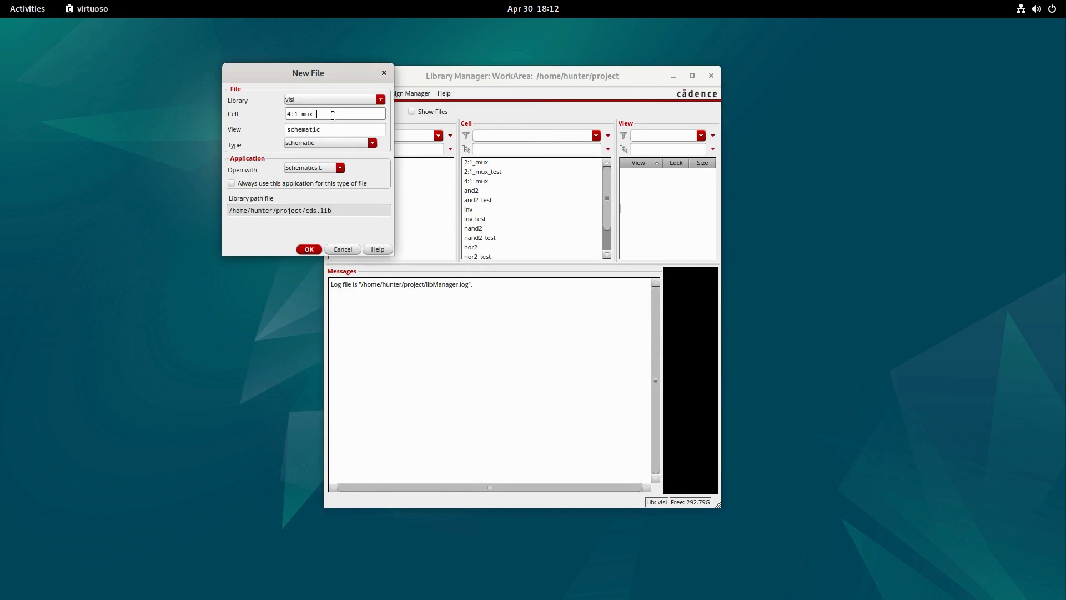
pyautogui.write('test')
pyautogui.press('Return')
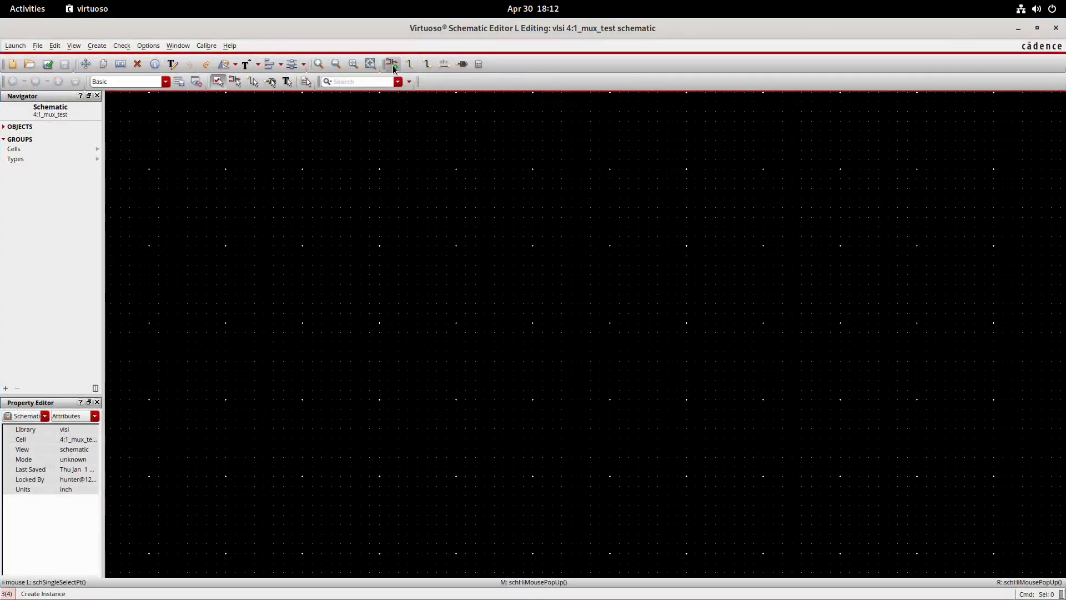
# - Place one 4:1_mux symbol instance from the vlsi library in the test schematic
pyautogui.click(392, 64)
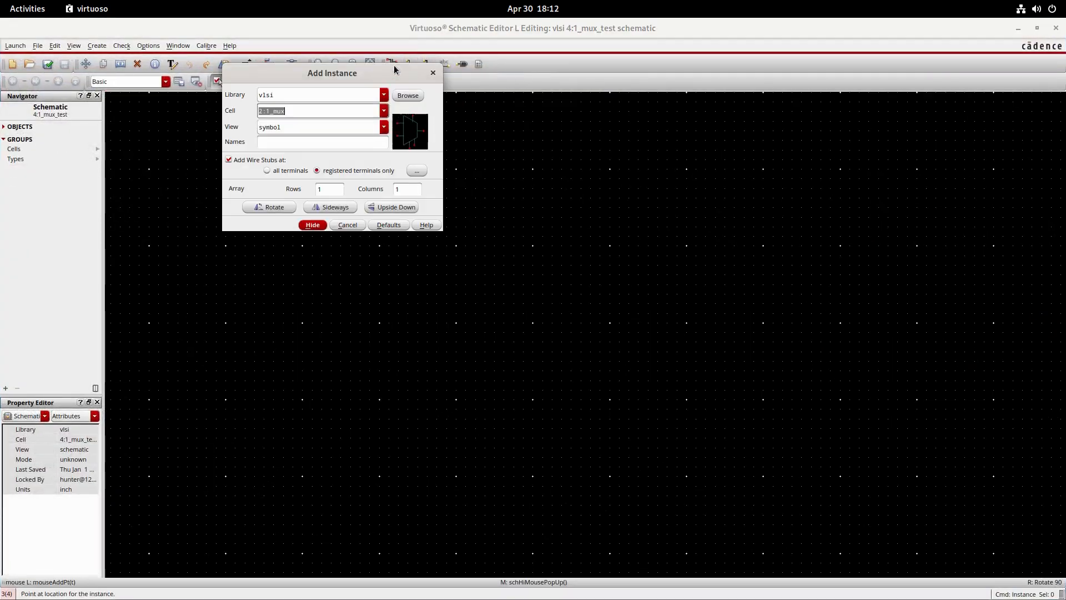
pyautogui.click(384, 111)
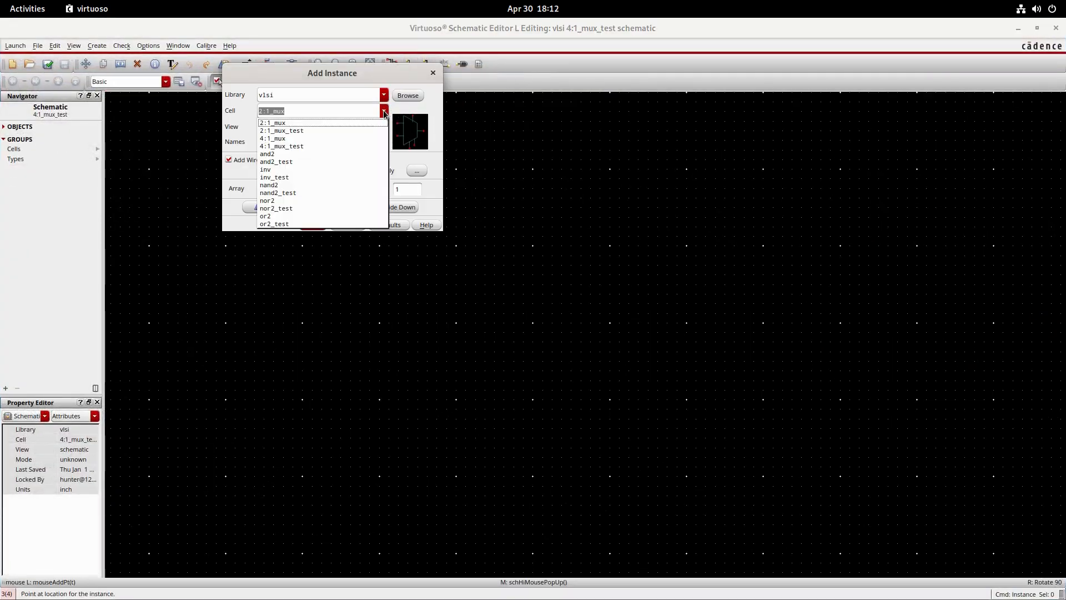
pyautogui.click(295, 139)
pyautogui.click(313, 228)
pyautogui.click(408, 271)
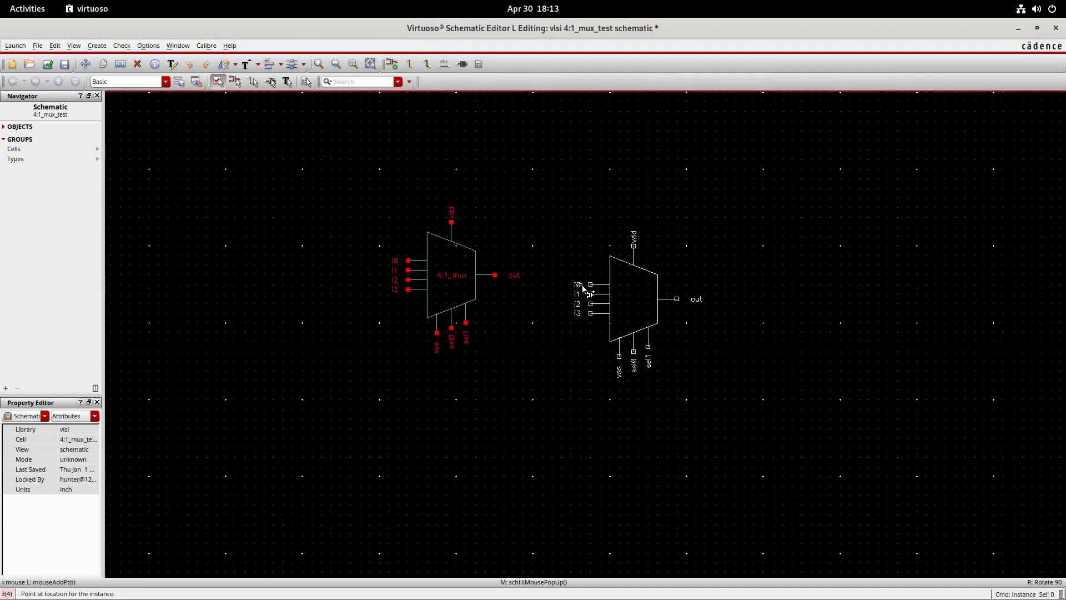
pyautogui.scroll(1, 581, 285)
pyautogui.press('Escape')
pyautogui.moveTo(562, 287); pyautogui.dragTo(651, 325, button='middle')
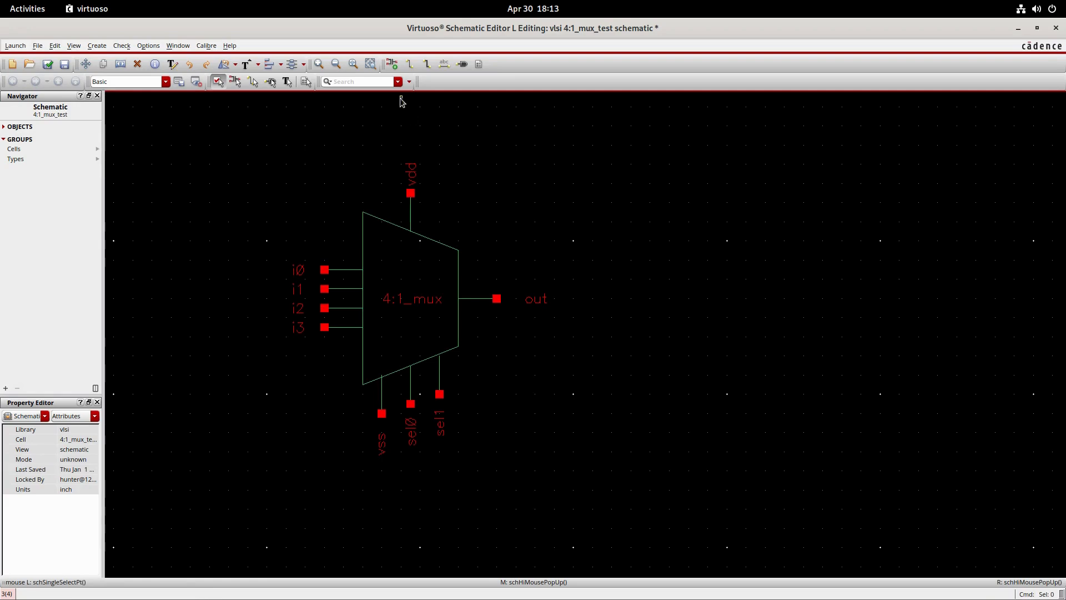
# - Place a vdc source from analoglib above the multiplexer's vdd pin, rotated 180 degrees so its positive terminal faces the pin
pyautogui.click(392, 67)
pyautogui.click(384, 95)
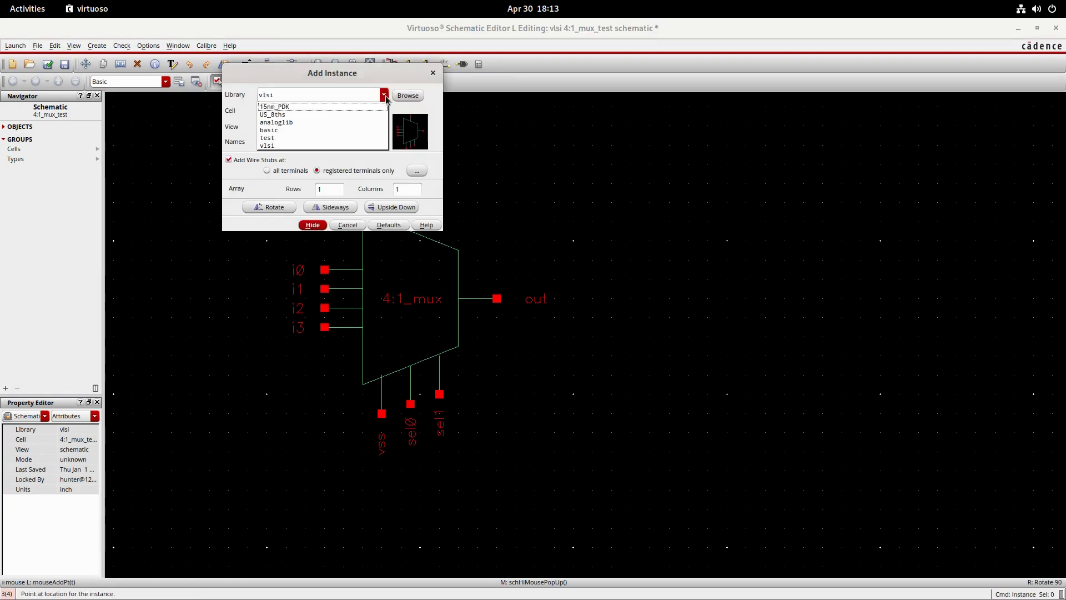
pyautogui.click(384, 95)
pyautogui.click(384, 111)
pyautogui.click(384, 111)
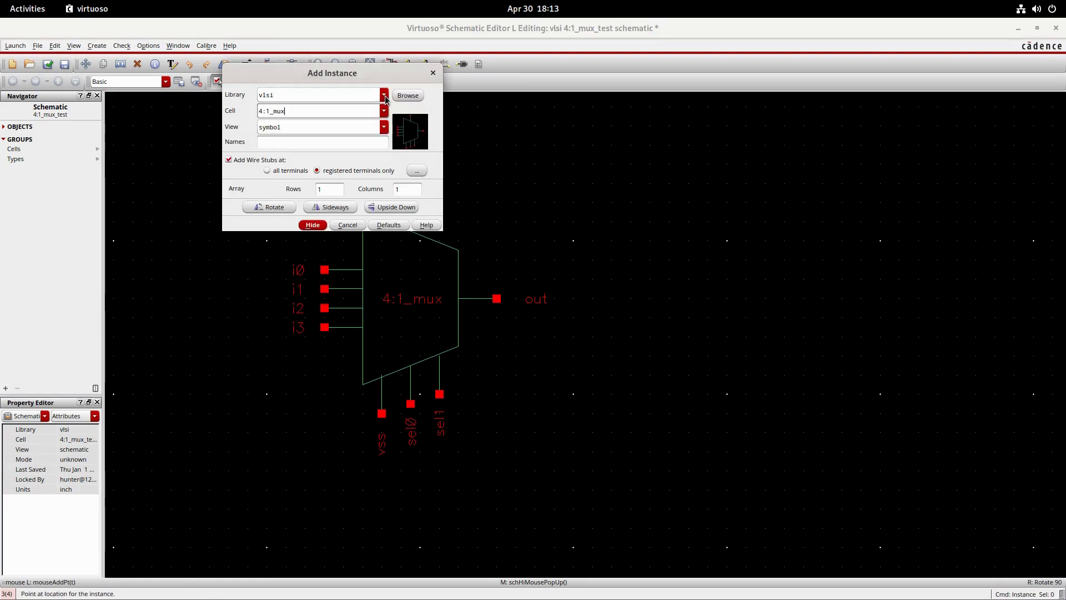
pyautogui.click(384, 95)
pyautogui.click(297, 123)
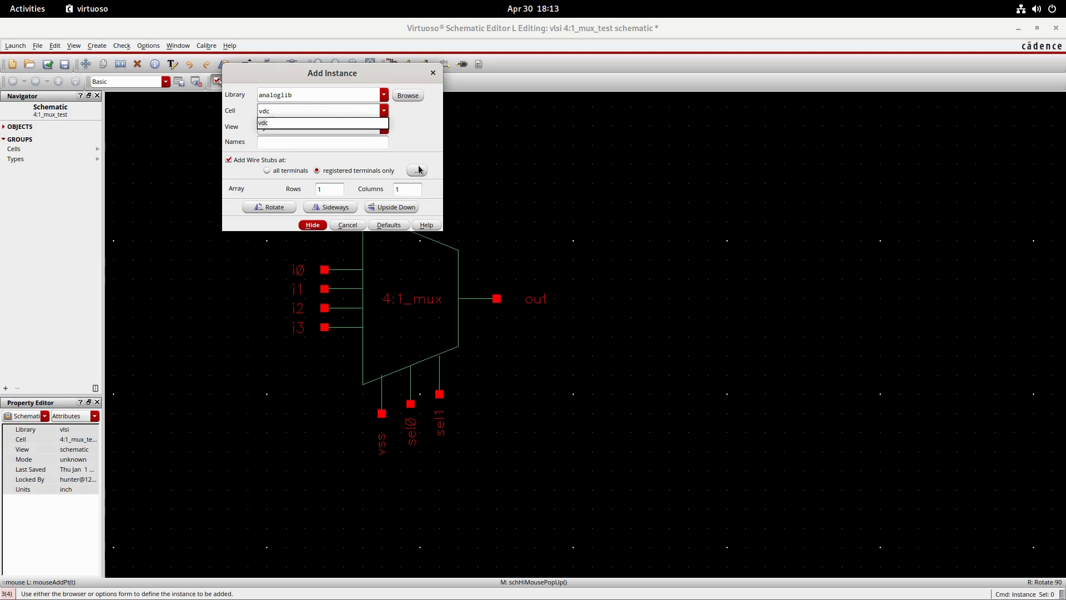
pyautogui.click(259, 127)
pyautogui.click(313, 224)
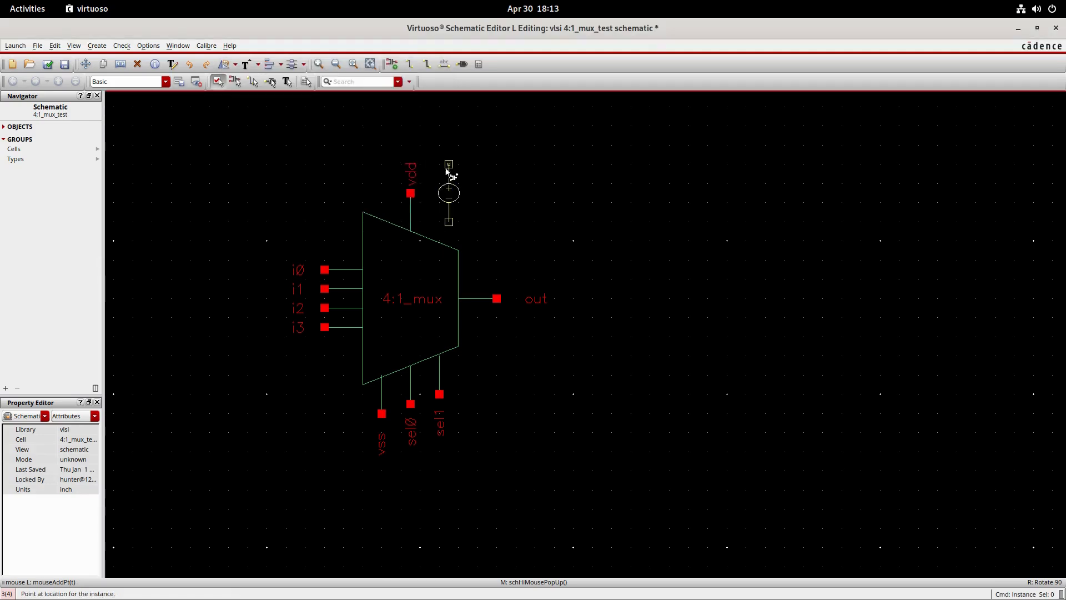
pyautogui.rightClick(431, 148)
pyautogui.rightClick(420, 151)
pyautogui.click(410, 149)
pyautogui.press('Escape')
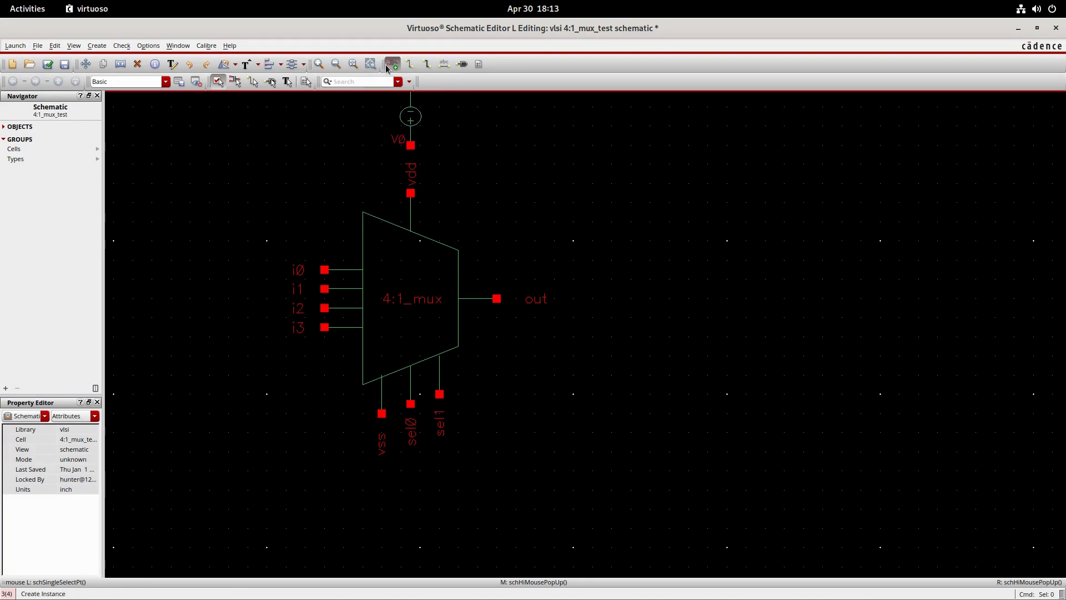
# - Place four vpulse sources from analoglib in a horizontal row to the left of and below the multiplexer's i0–i3 inputs
pyautogui.press('i')
pyautogui.write('vp')
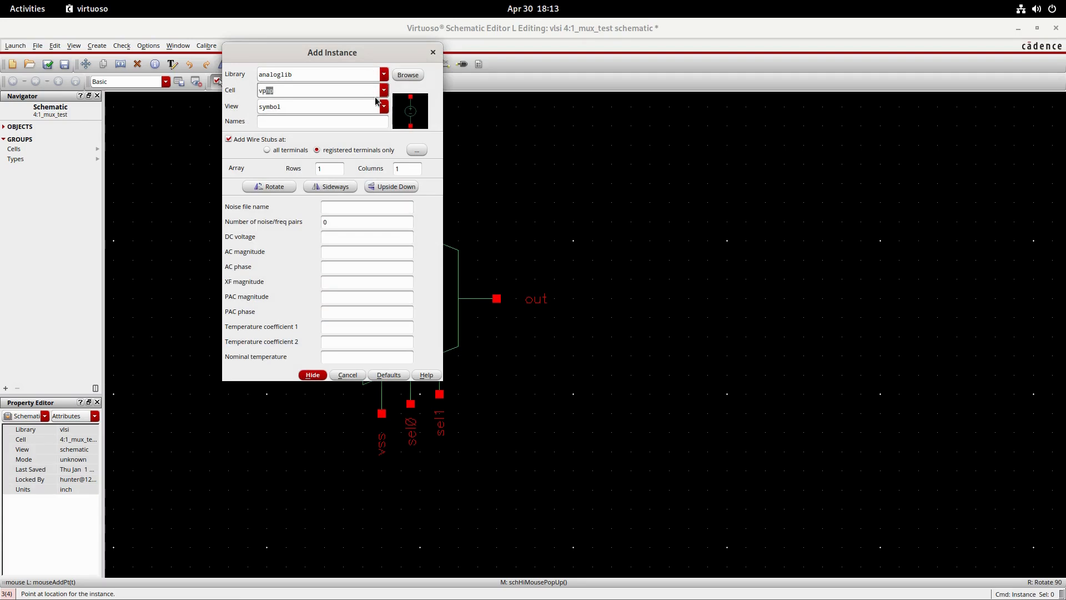
pyautogui.write('ule')
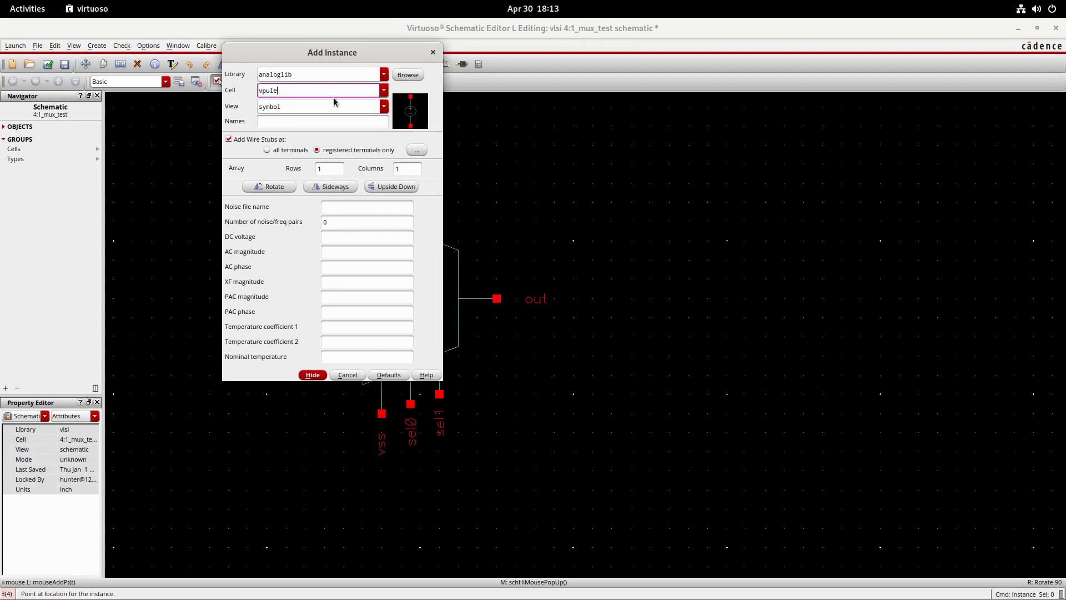
pyautogui.press('BackSpace')
pyautogui.click(279, 102)
pyautogui.click(310, 375)
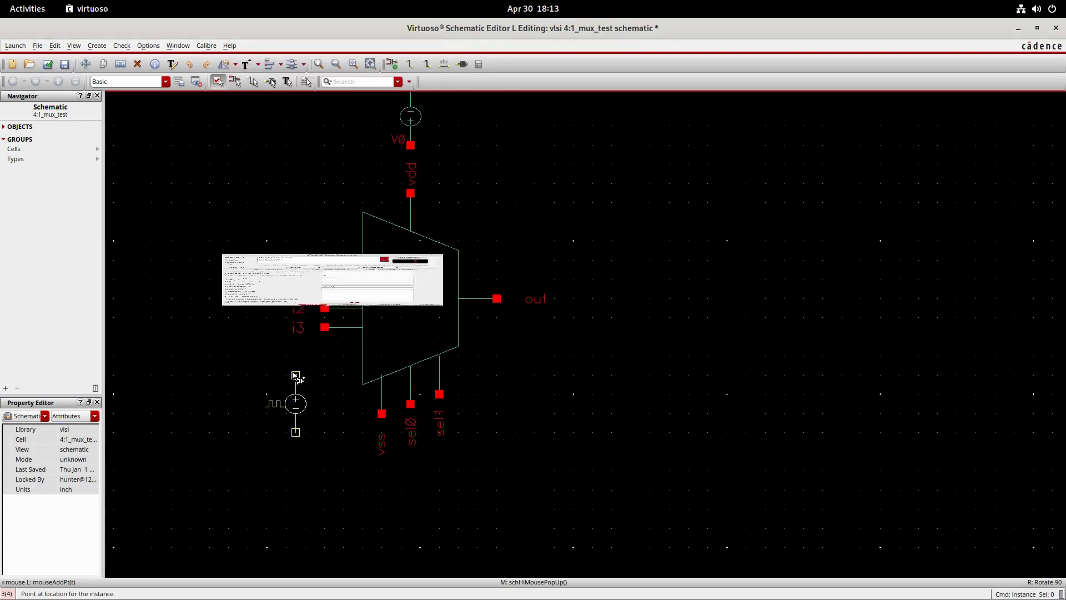
pyautogui.moveTo(293, 383); pyautogui.dragTo(509, 351, button='middle')
pyautogui.click(365, 330)
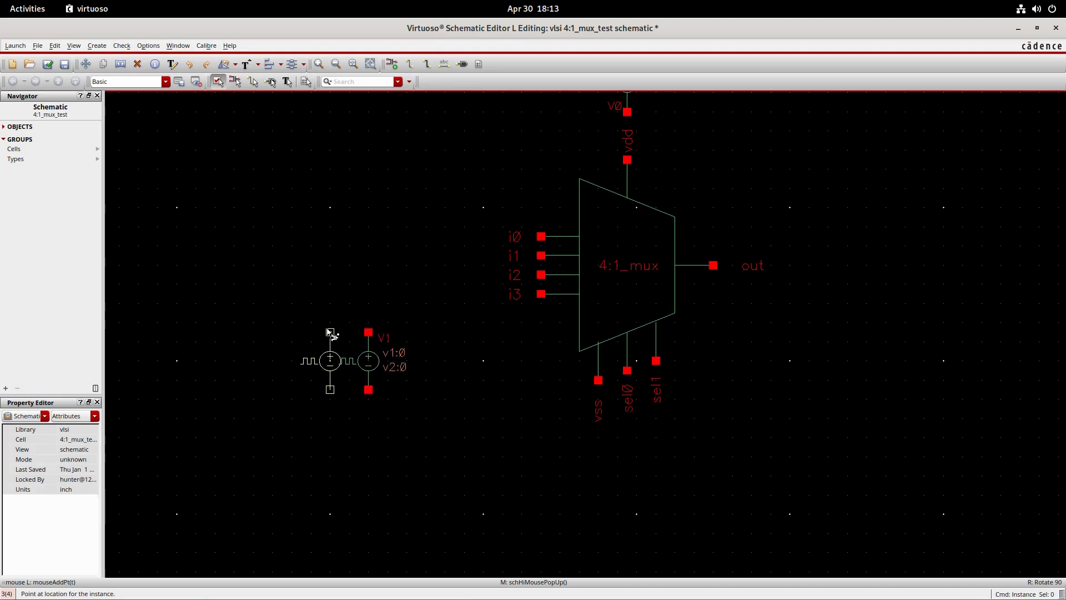
pyautogui.click(311, 332)
pyautogui.click(253, 332)
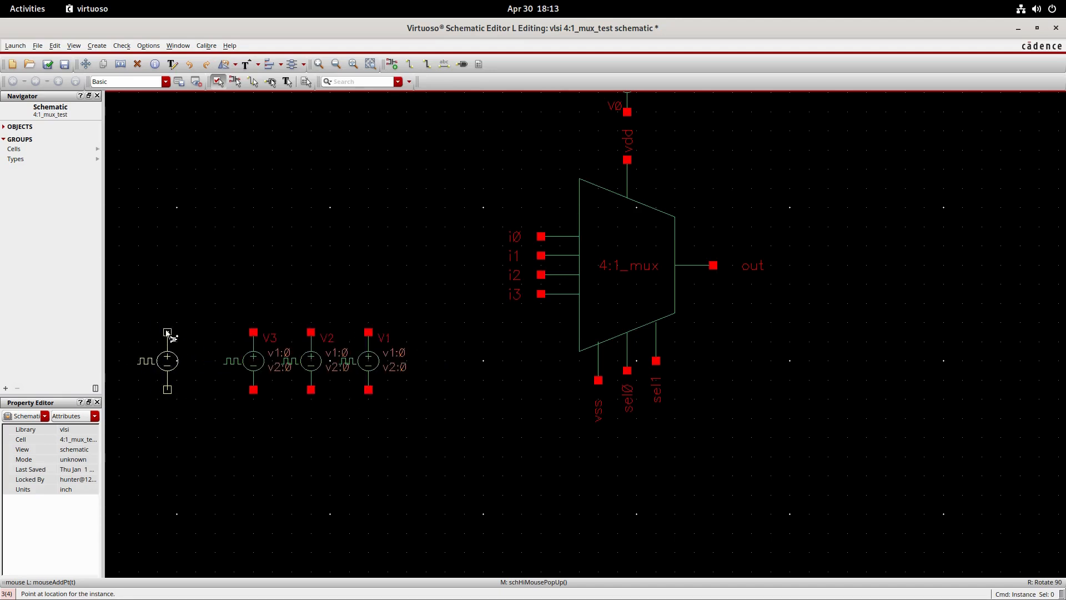
pyautogui.click(177, 332)
pyautogui.press('Escape')
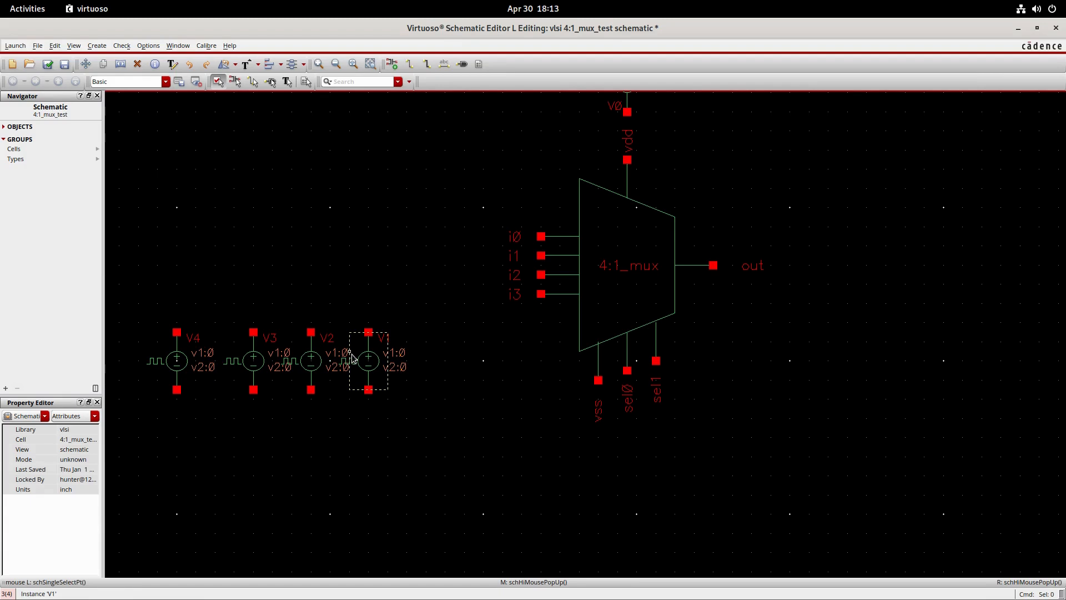
# - Move vpulse sources V1 and V2 to the right so the four input sources are evenly spaced
pyautogui.moveTo(353, 358); pyautogui.dragTo(391, 358)
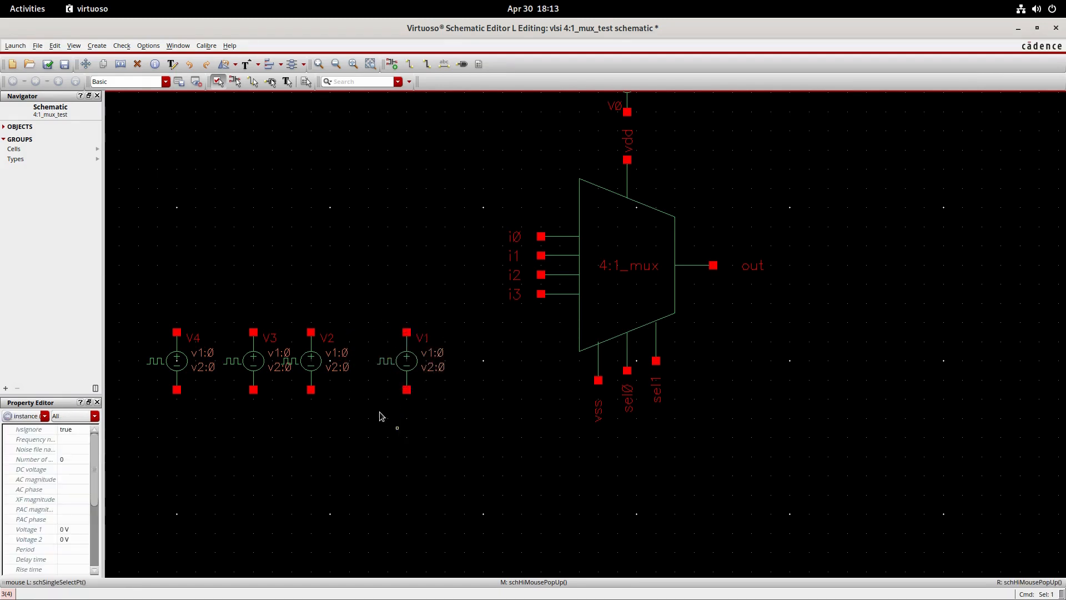
pyautogui.click(380, 417)
pyautogui.click(311, 361)
pyautogui.moveTo(311, 361); pyautogui.dragTo(330, 361)
pyautogui.click(745, 484)
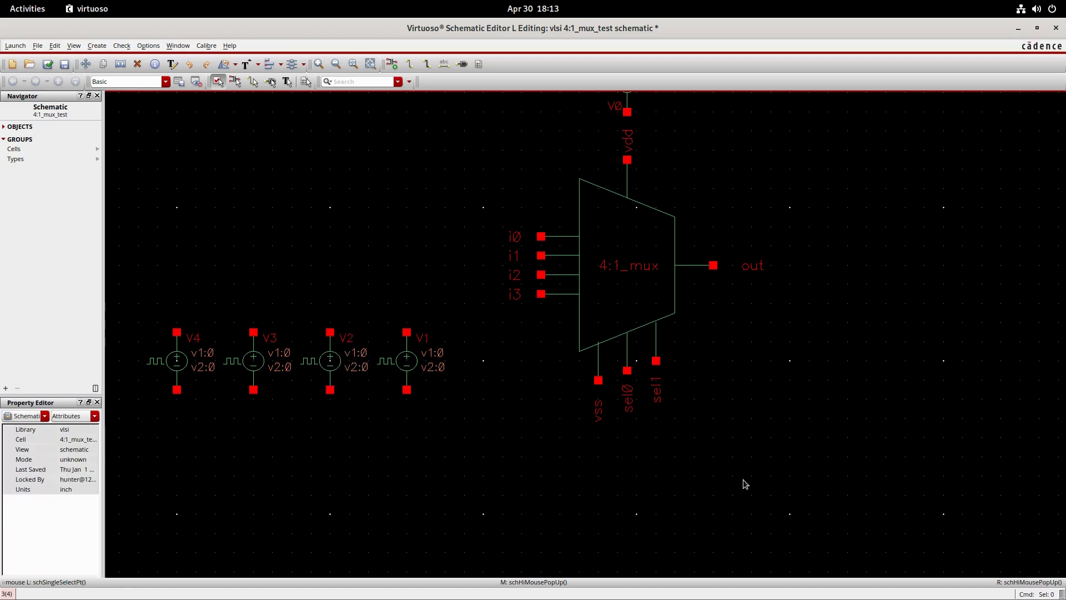
# - Place two more vpulse sources side by side below and to the right of the multiplexer's select pins
pyautogui.moveTo(874, 481); pyautogui.dragTo(822, 519, button='middle')
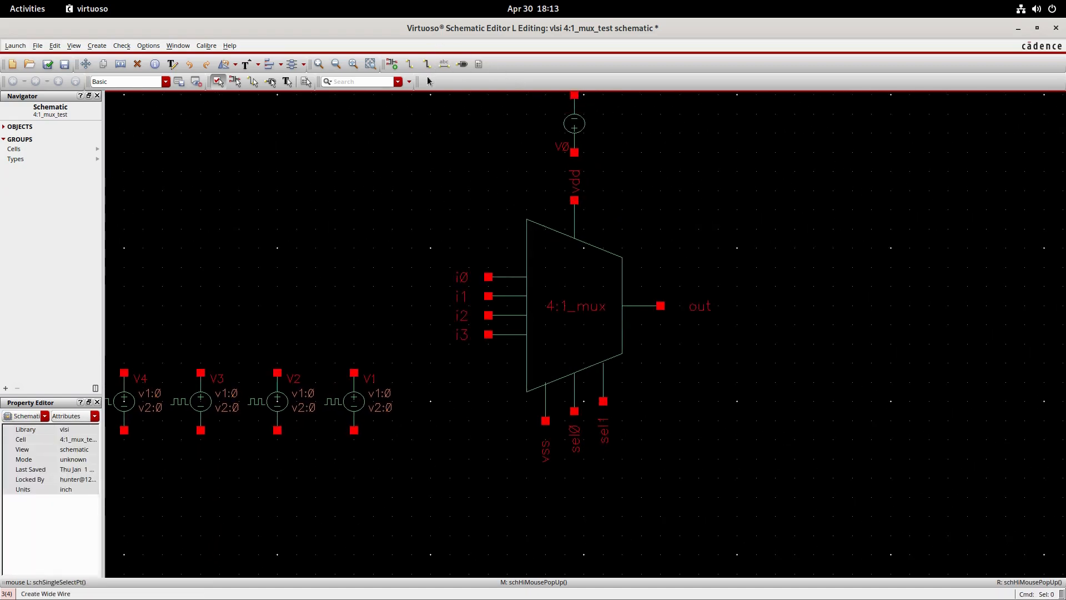
pyautogui.click(392, 64)
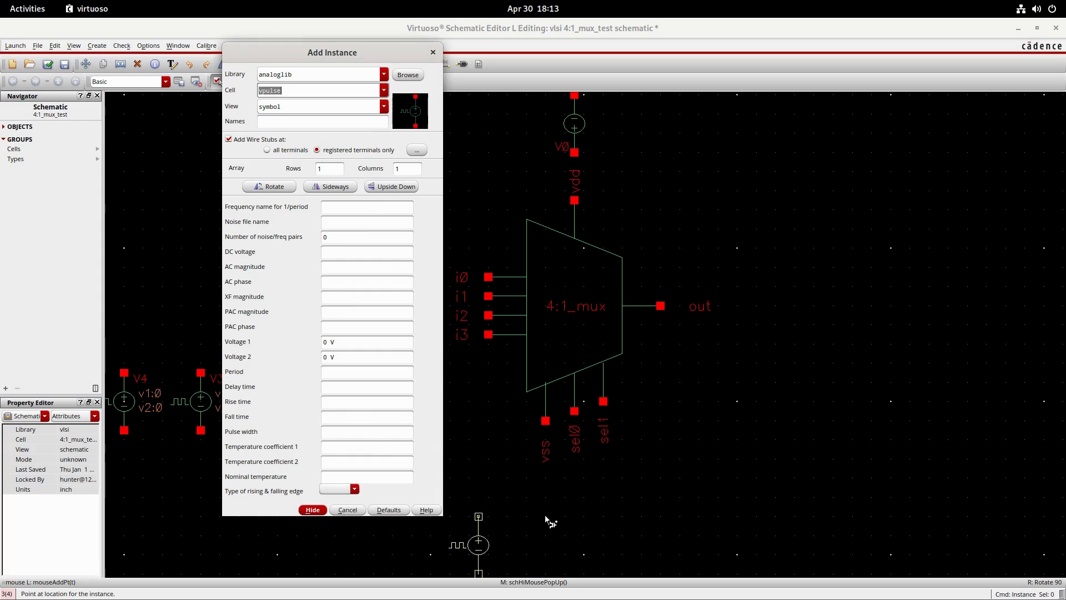
pyautogui.click(321, 510)
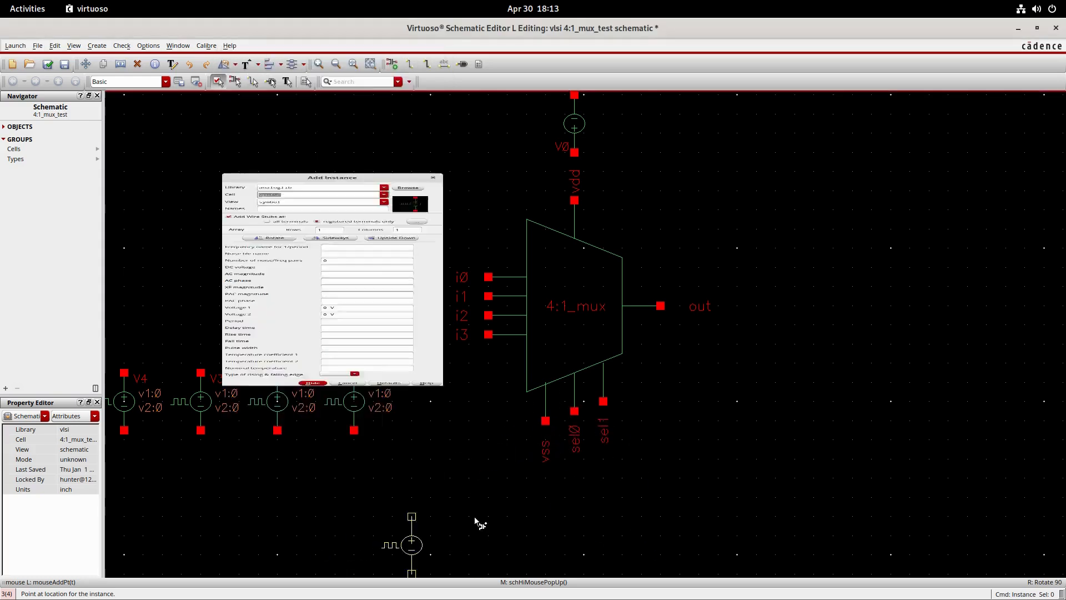
pyautogui.scroll(-3, 614, 507)
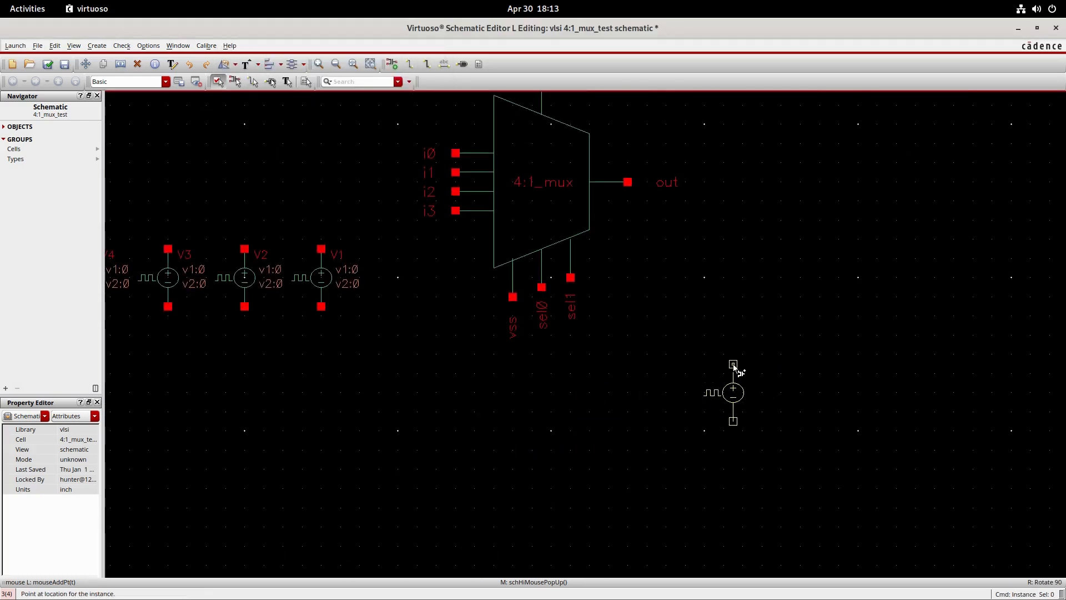
pyautogui.click(724, 383)
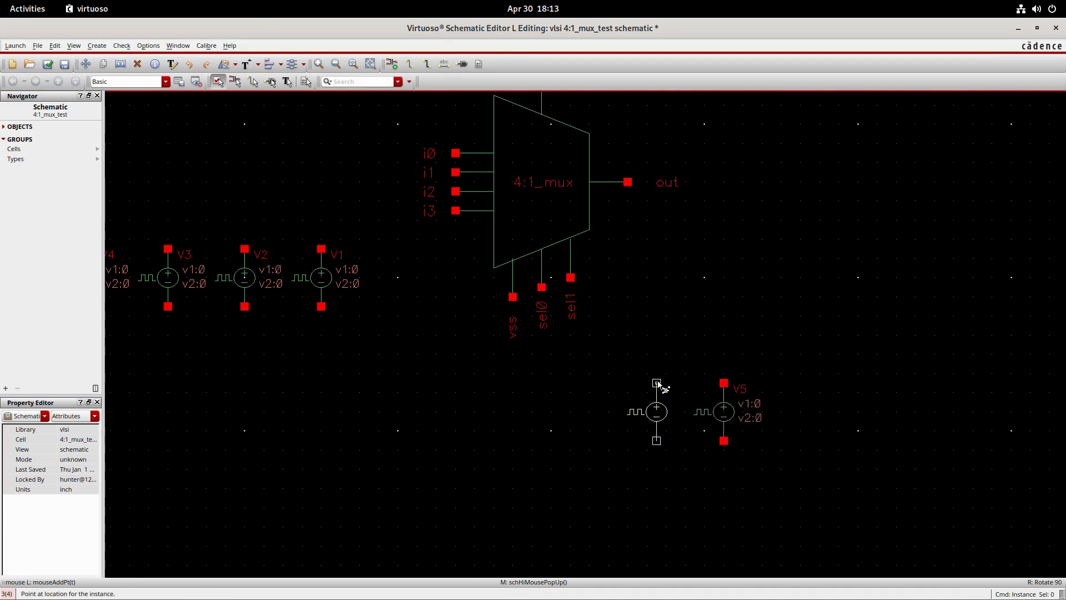
pyautogui.click(657, 384)
pyautogui.press('Escape')
# - Place two gnd symbols from analoglib, one below the vss pin and one to the right of the vdc source
pyautogui.click(393, 63)
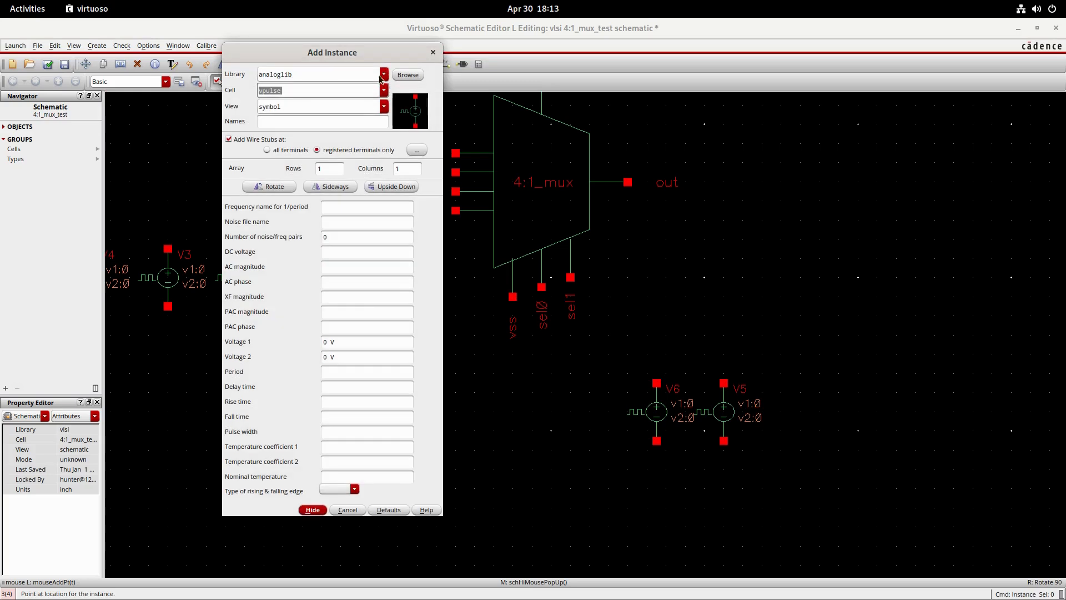
pyautogui.write('gnd')
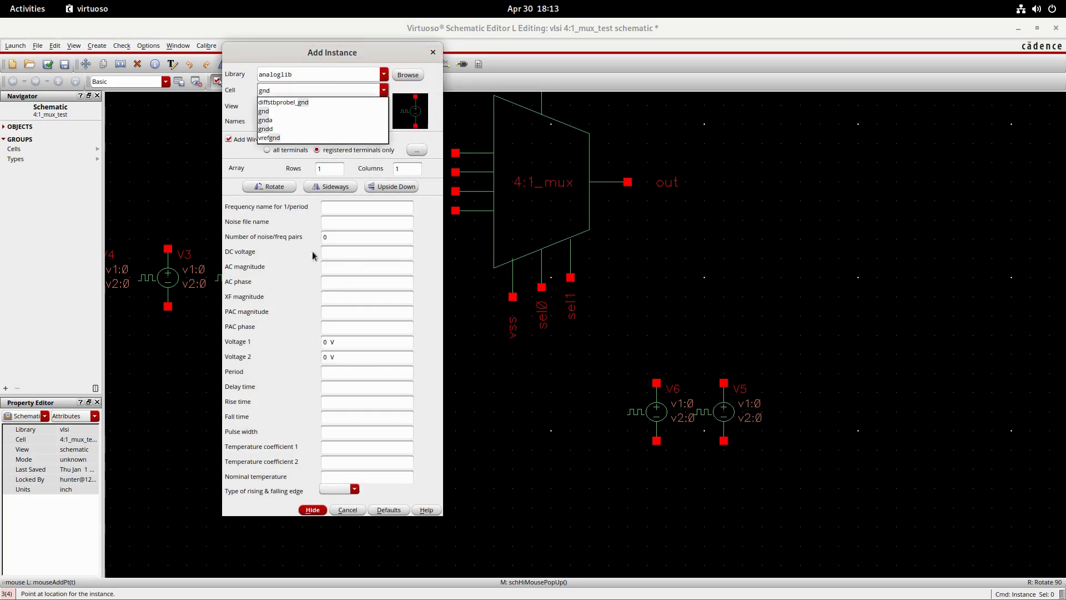
pyautogui.click(266, 112)
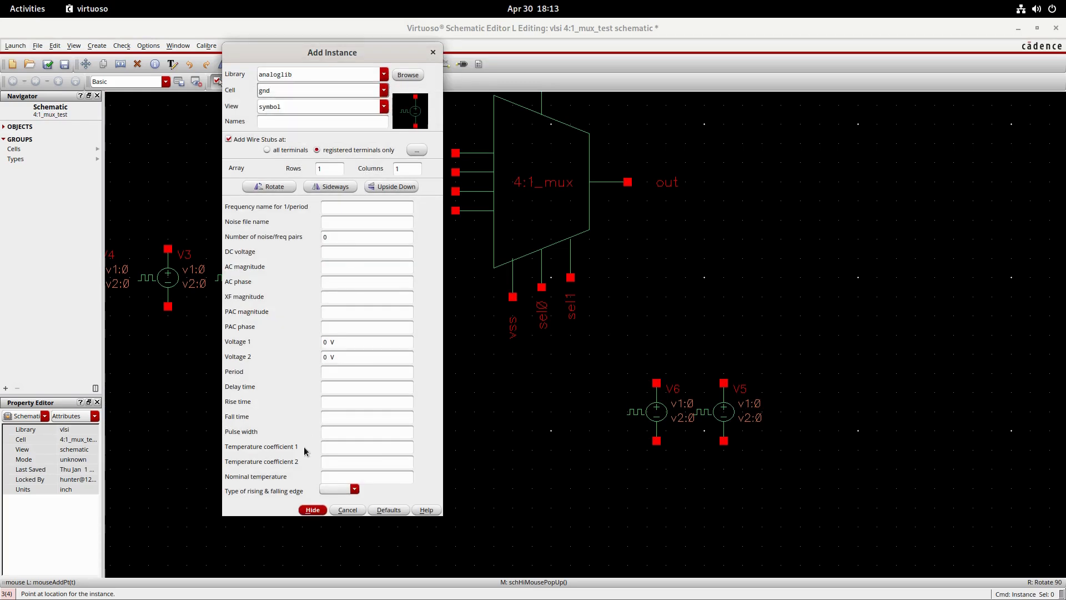
pyautogui.click(312, 510)
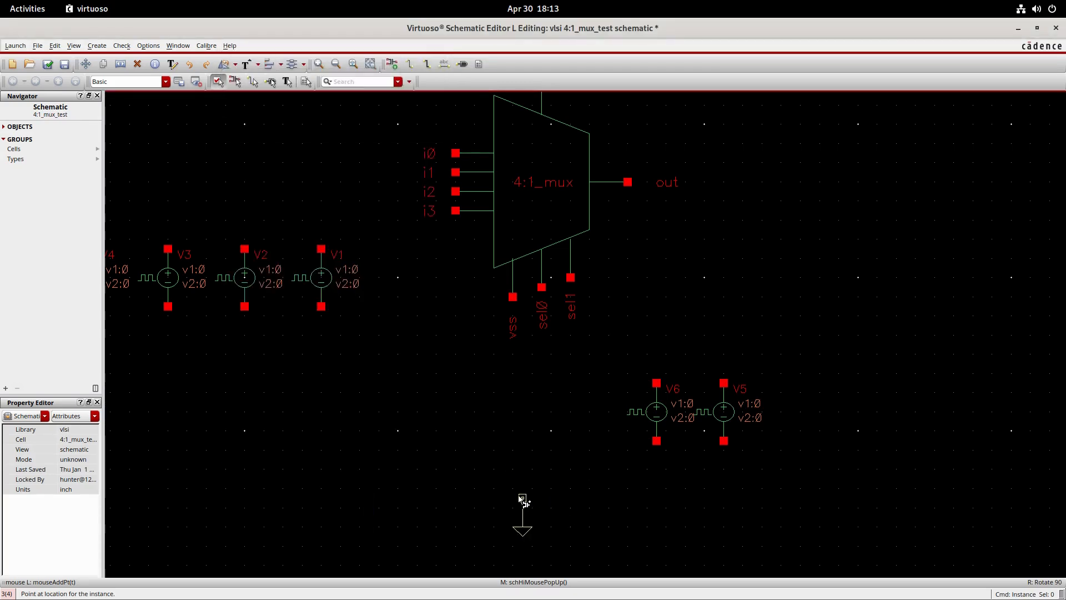
pyautogui.click(513, 499)
pyautogui.moveTo(619, 314); pyautogui.dragTo(592, 467, button='middle')
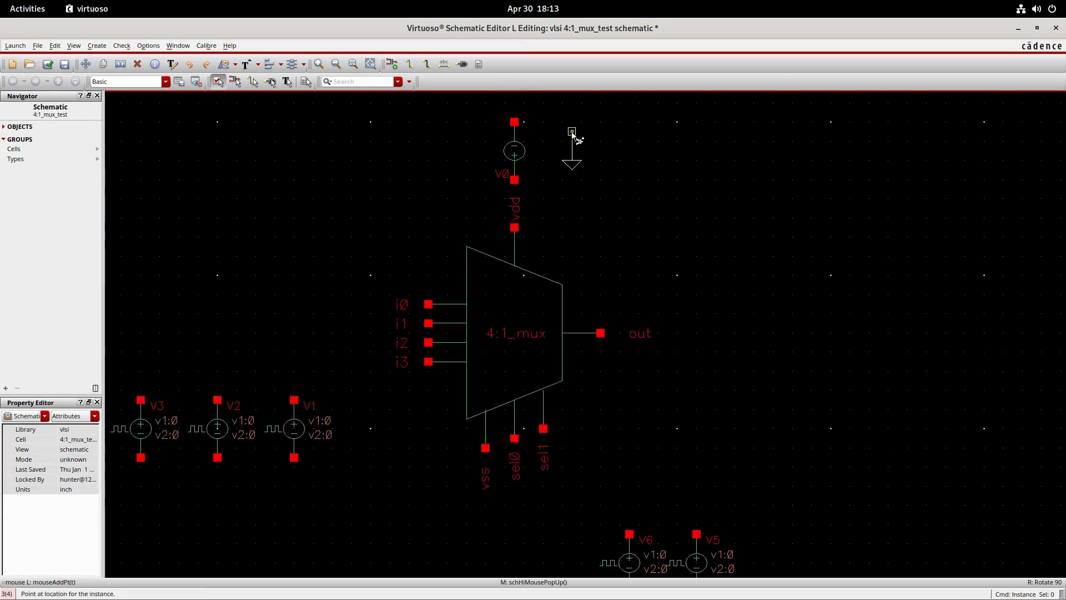
pyautogui.click(580, 124)
pyautogui.press('Escape')
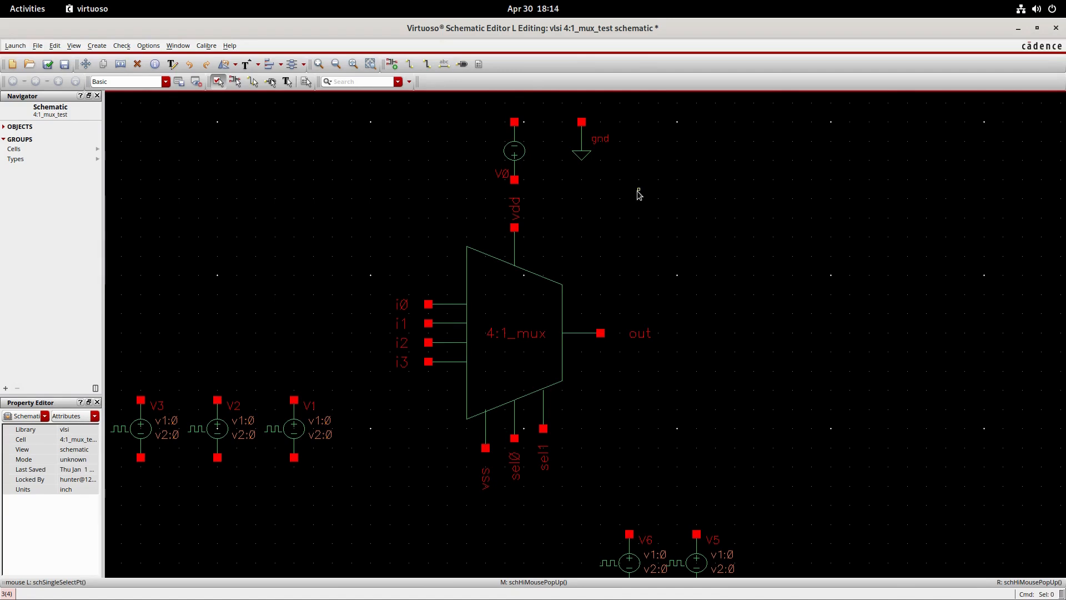
# - Wire the multiplexer's vss pin to the gnd symbol below and join the negative terminals of V6 and V5 to that ground wire
pyautogui.press('w')
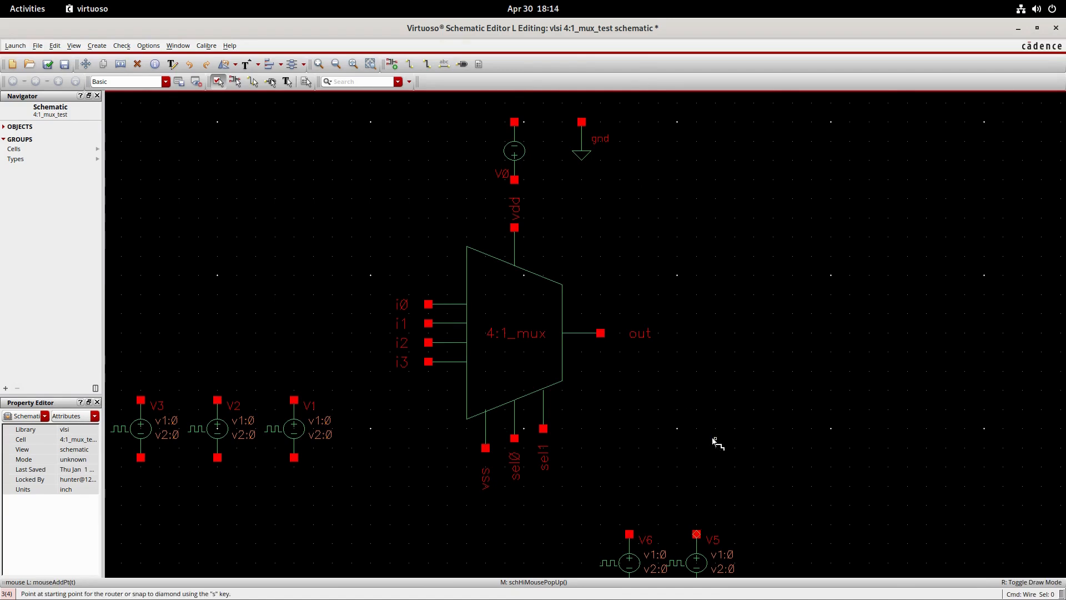
pyautogui.scroll(-3, 717, 442)
pyautogui.click(510, 249)
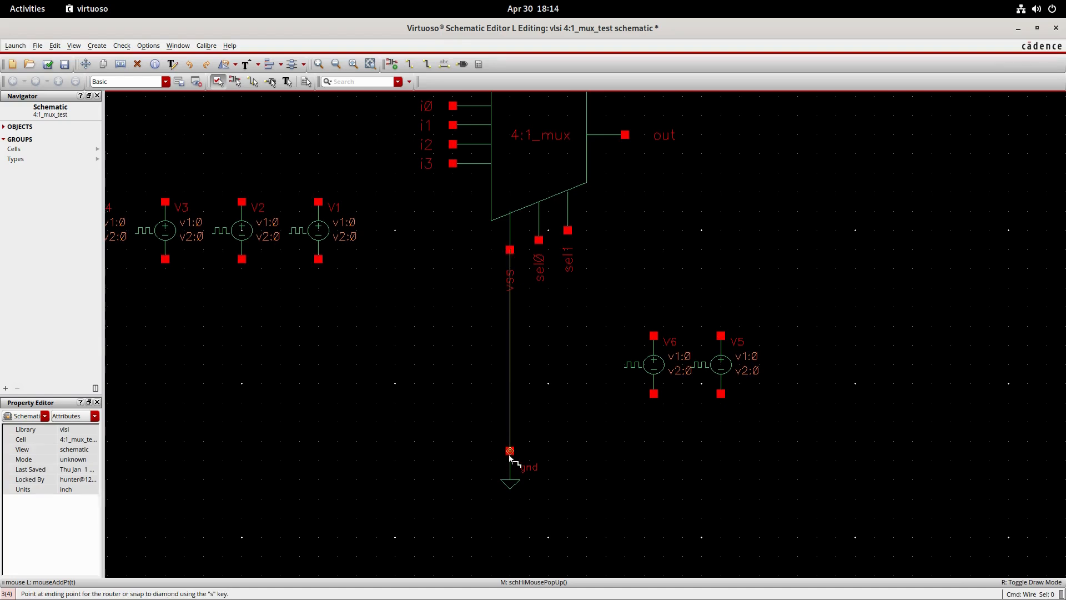
pyautogui.click(509, 451)
pyautogui.click(653, 393)
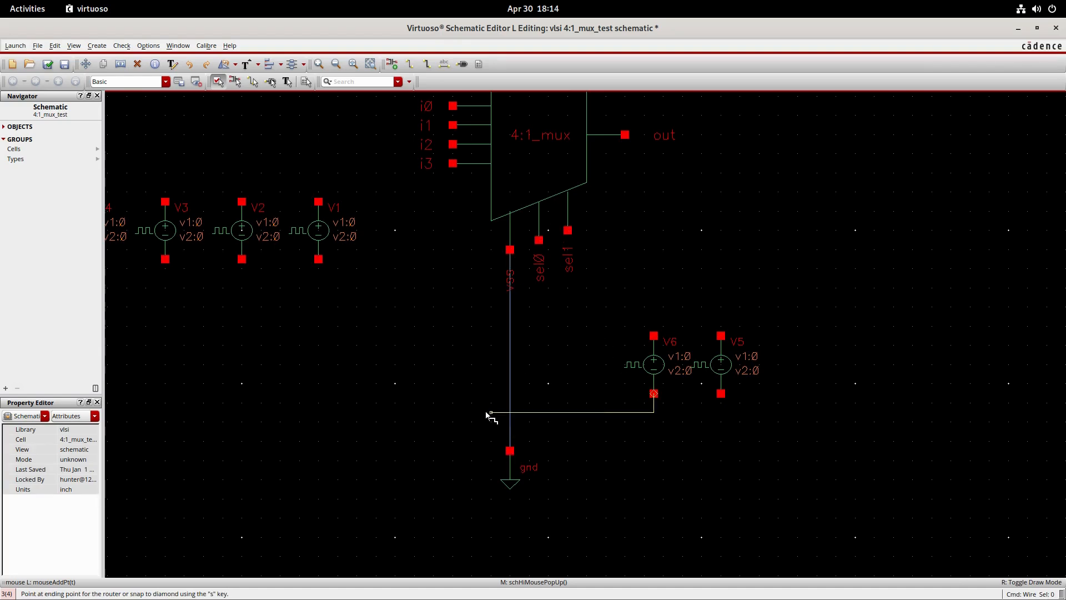
pyautogui.click(509, 422)
pyautogui.click(720, 393)
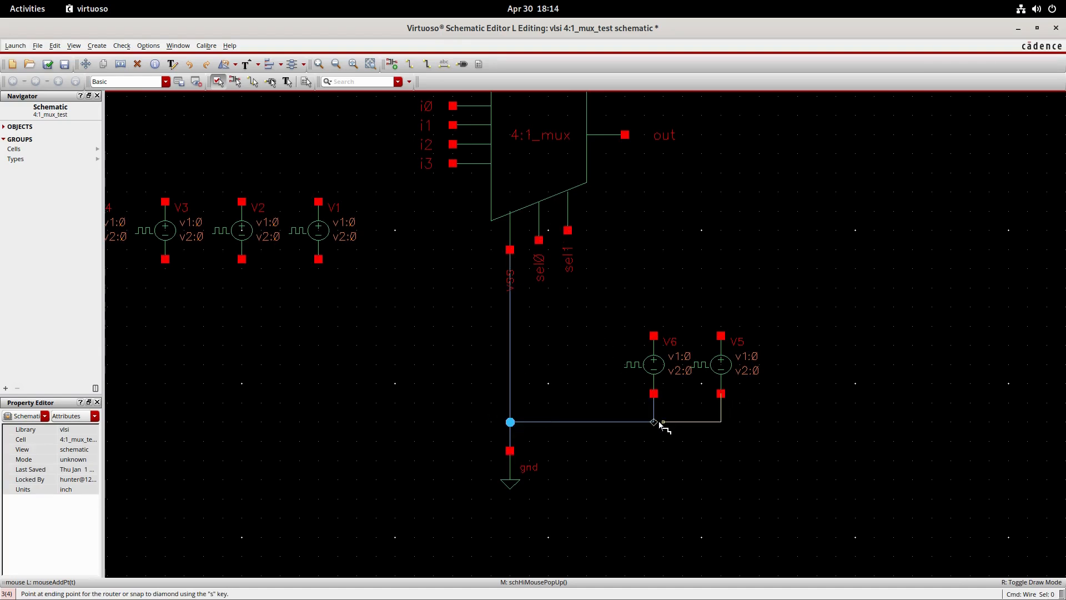
pyautogui.click(653, 422)
# - Wire the sel0 pin to the positive terminal of V6 and the sel1 pin to the positive terminal of V5
pyautogui.click(539, 240)
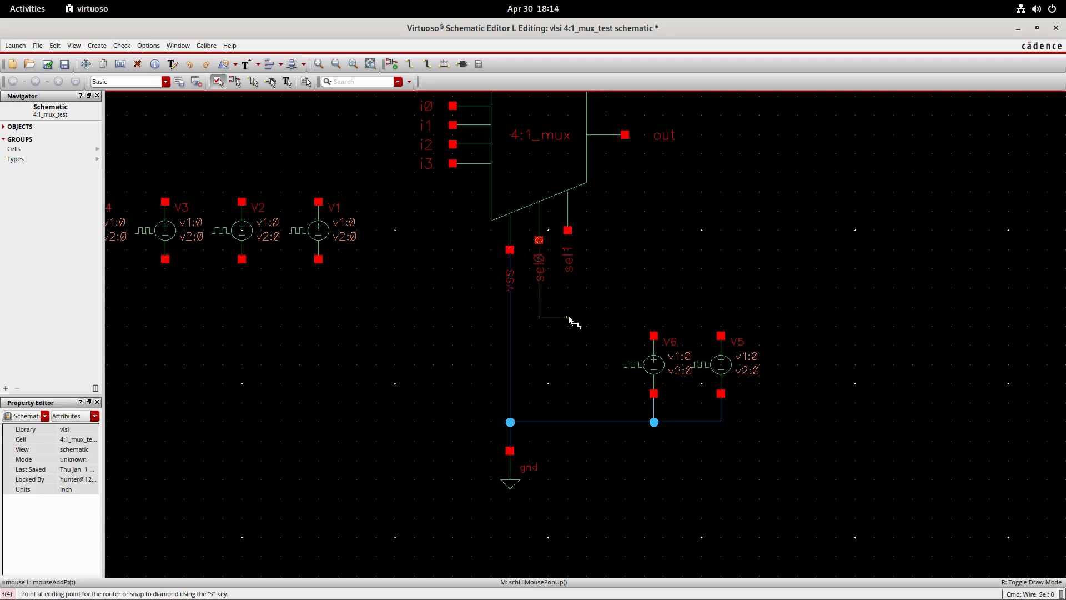
pyautogui.click(653, 336)
pyautogui.click(567, 230)
pyautogui.click(721, 335)
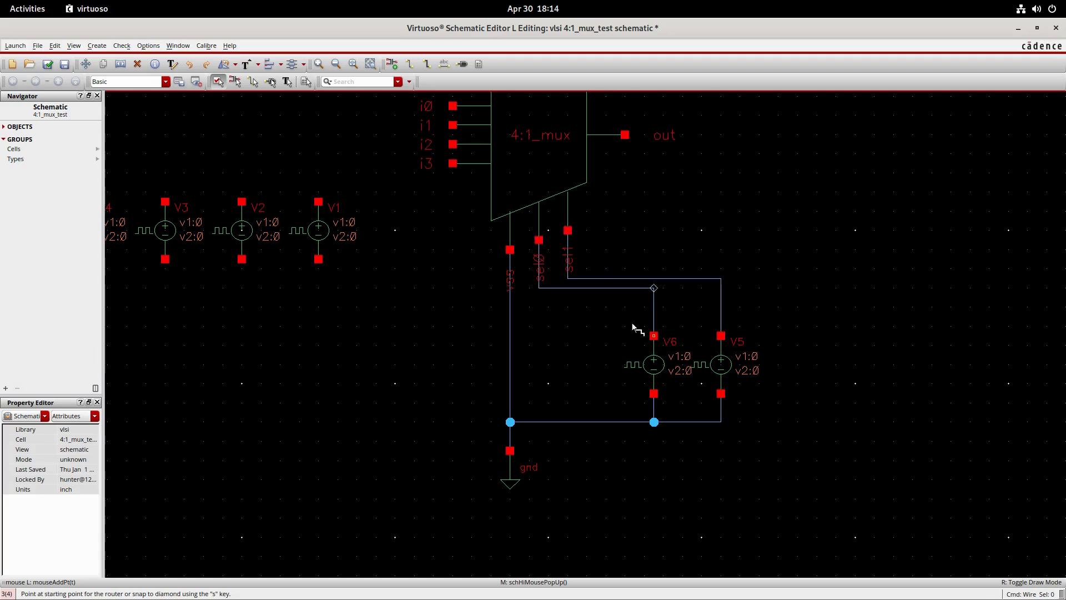
# - Wire the negative terminals of V1, V2 and V3 together onto the vertical vss ground wire
pyautogui.click(319, 259)
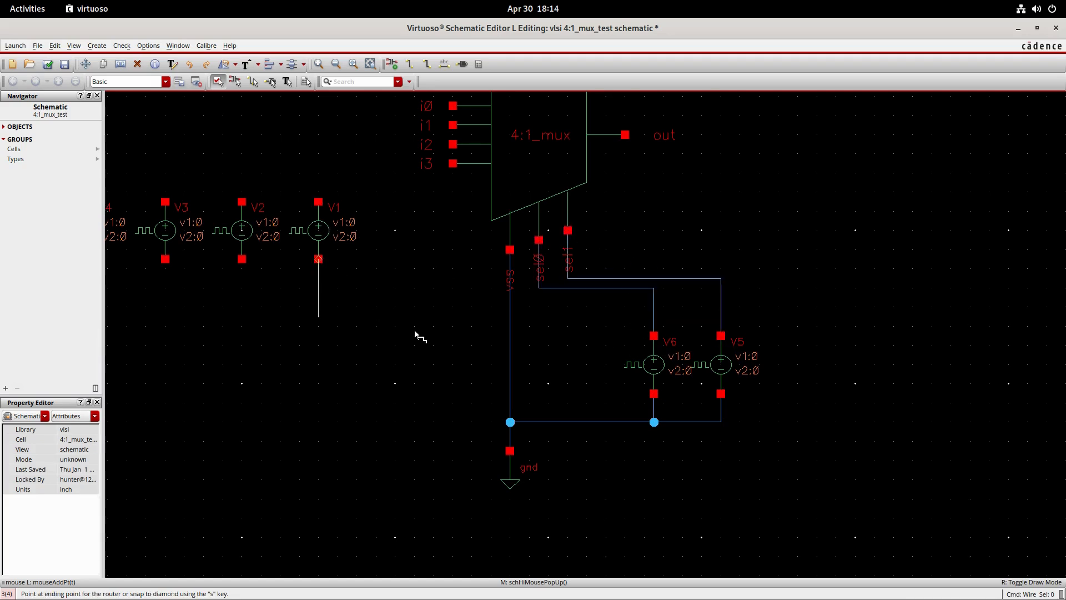
pyautogui.click(511, 355)
pyautogui.click(242, 259)
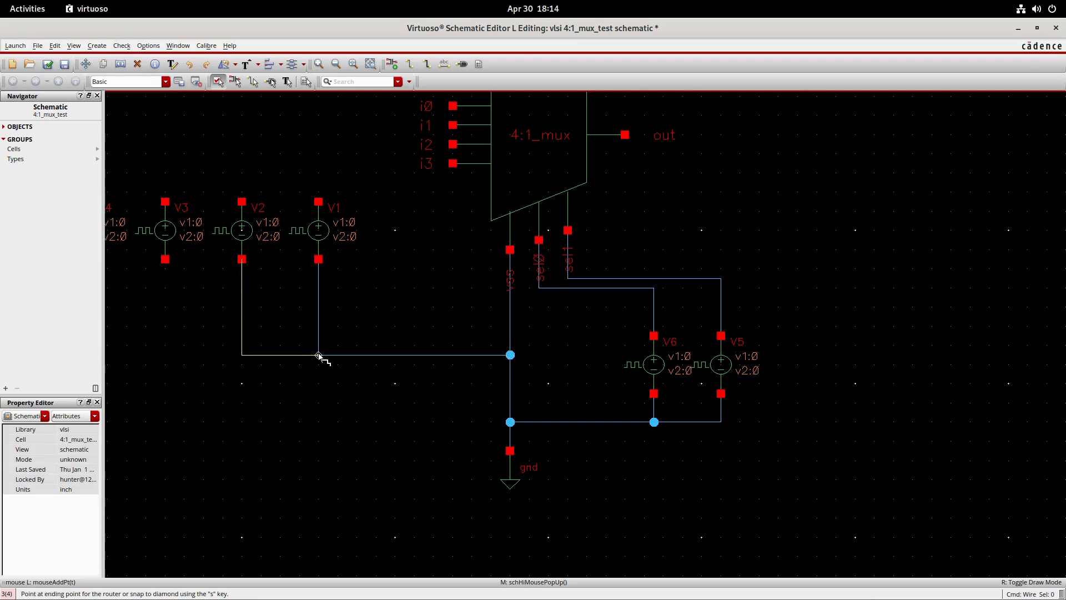
pyautogui.click(318, 355)
pyautogui.click(165, 259)
pyautogui.click(241, 355)
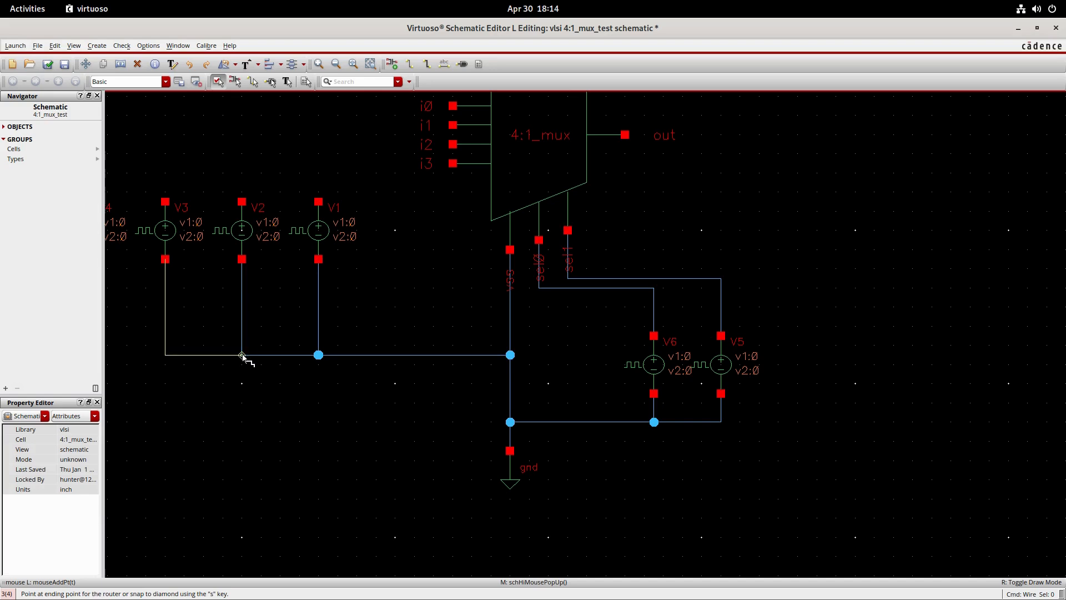
# - Wire the positive terminals of V1, V2 and V3 to the multiplexer inputs i3, i2 and i1 respectively
pyautogui.click(318, 201)
pyautogui.click(452, 163)
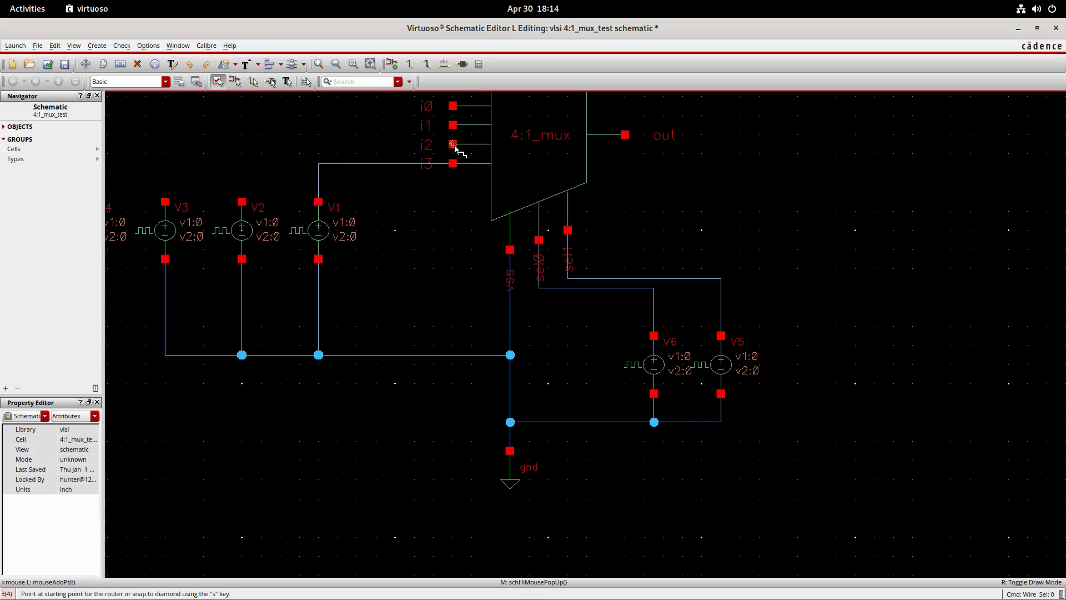
pyautogui.click(452, 144)
pyautogui.click(242, 201)
pyautogui.click(165, 202)
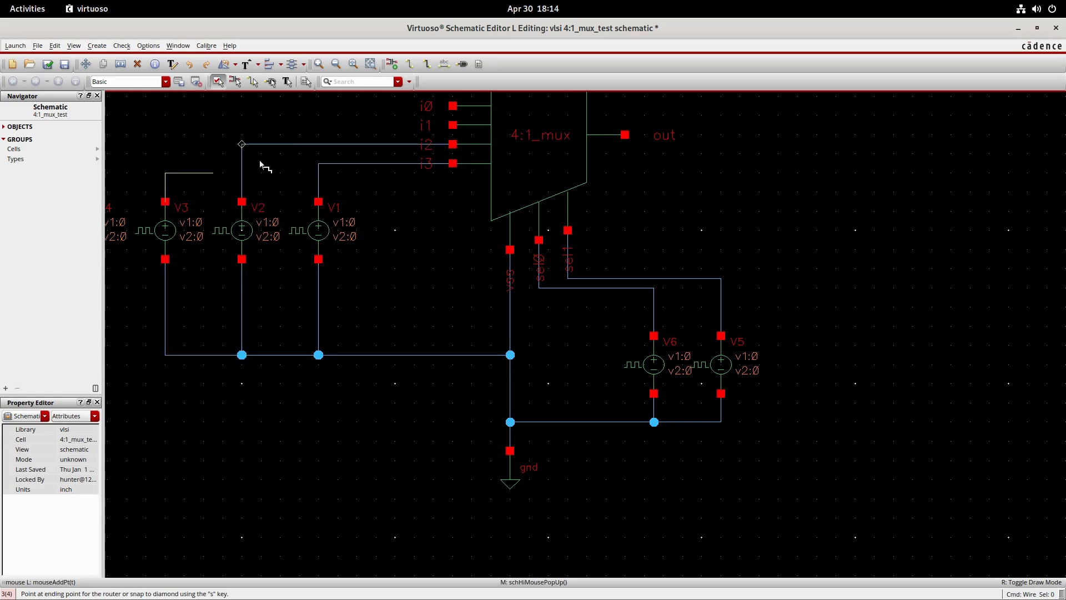
pyautogui.click(452, 125)
# - Wire V4's positive terminal to input i0 and its negative terminal to the common ground line of the input sources
pyautogui.press('Tab')
pyautogui.click(347, 259)
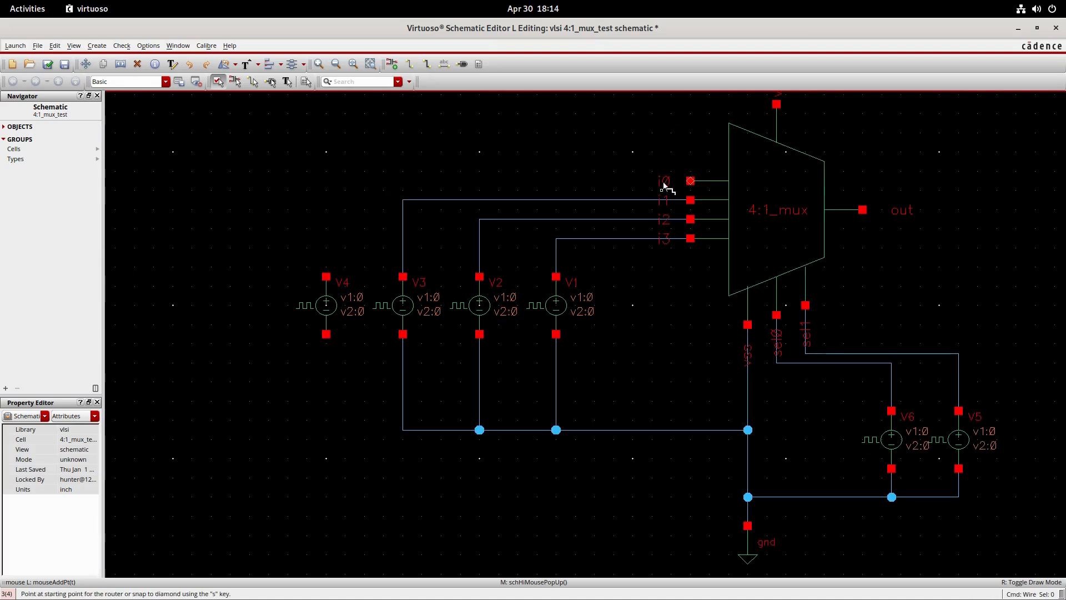
pyautogui.click(690, 181)
pyautogui.click(326, 276)
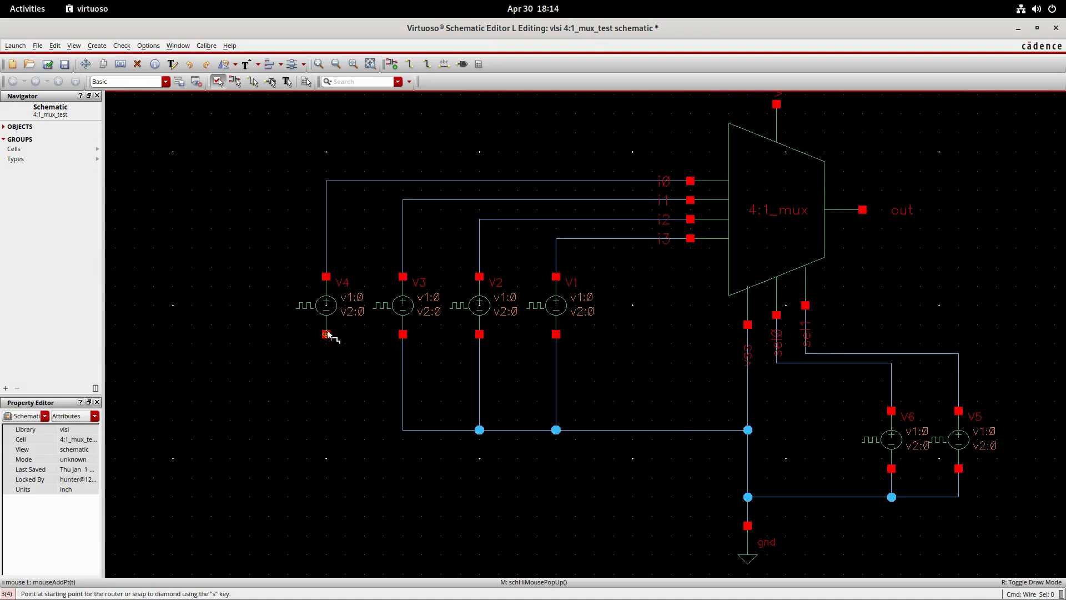
pyautogui.click(326, 333)
pyautogui.click(403, 428)
# - Draw a straight horizontal wire outward from the multiplexer's out pin, leaving its far end open
pyautogui.moveTo(694, 344); pyautogui.dragTo(554, 420, button='middle')
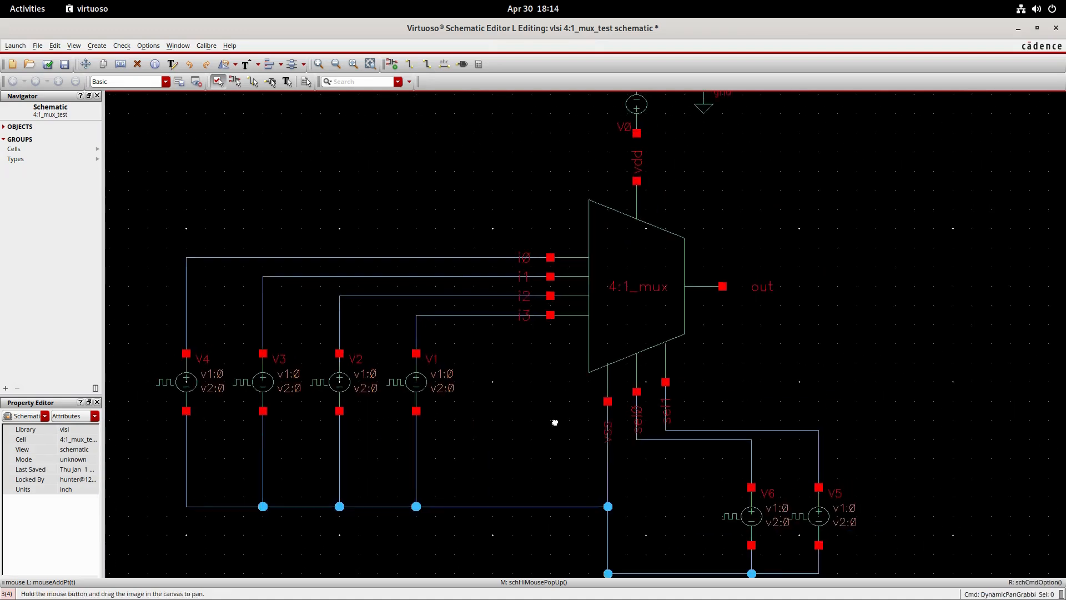
pyautogui.click(726, 286)
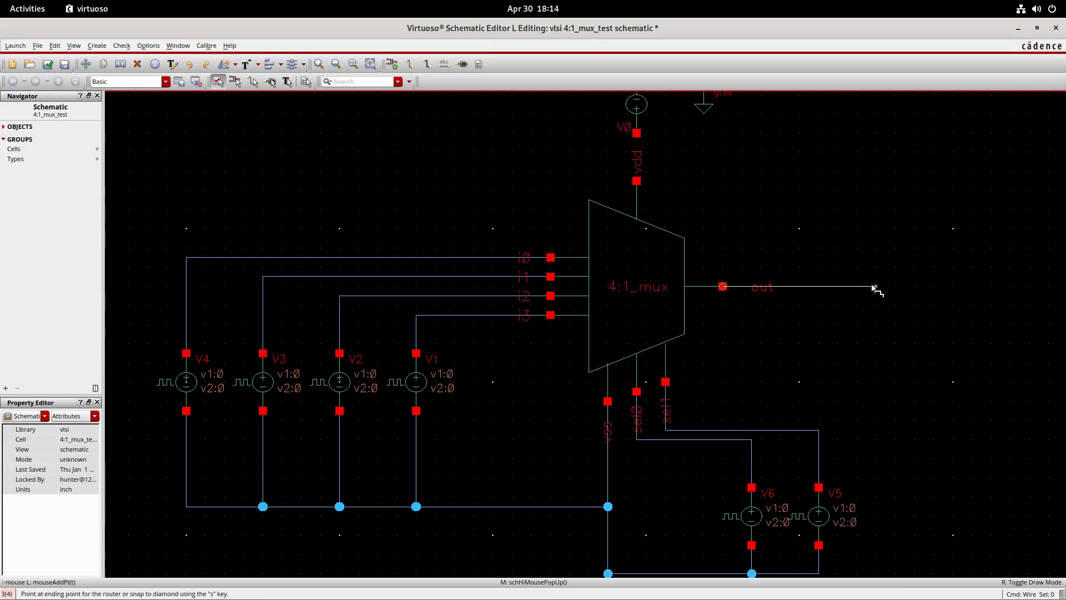
pyautogui.doubleClick(875, 288)
# - Wire the vdd pin to V0's positive terminal and V0's negative terminal to the adjacent gnd symbol
pyautogui.click(638, 176)
pyautogui.click(637, 182)
pyautogui.moveTo(704, 173); pyautogui.dragTo(612, 288, button='middle')
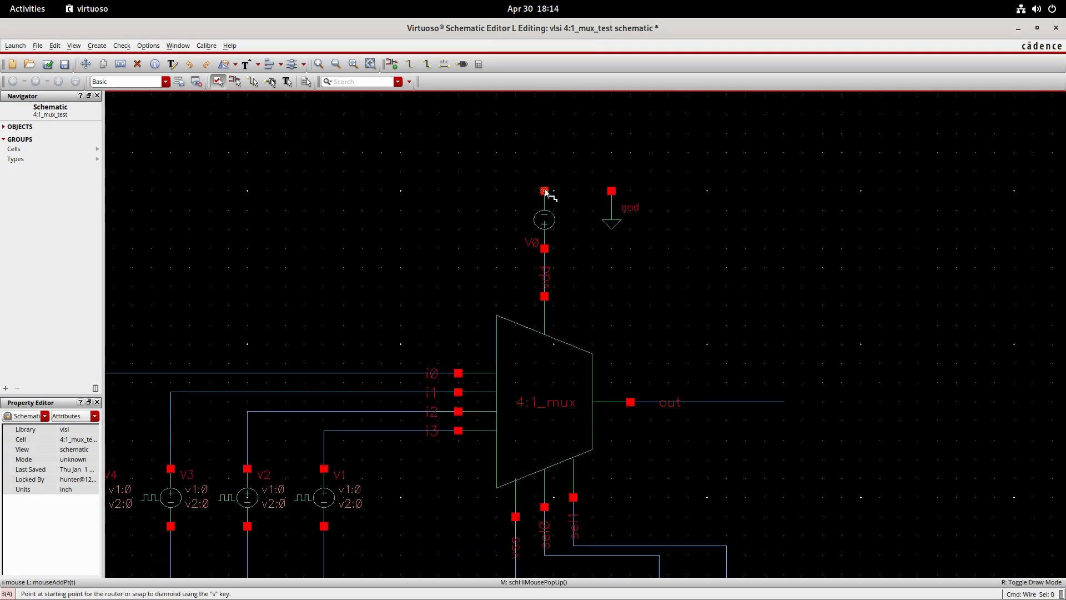
pyautogui.click(545, 191)
pyautogui.click(611, 191)
pyautogui.press('Escape')
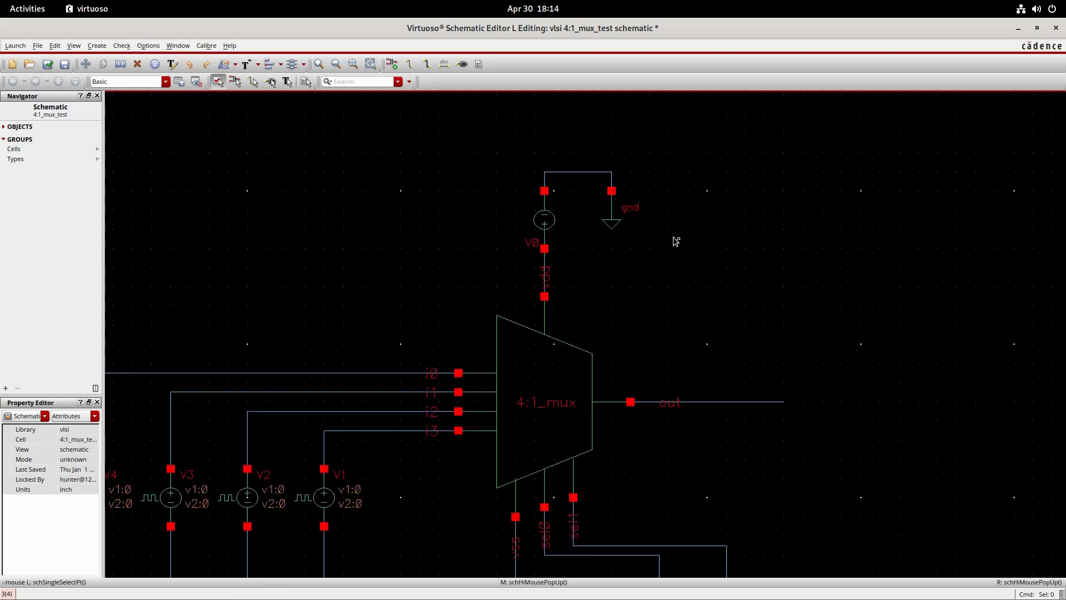
# - Place an output pin named out at the open end of the multiplexer's output wire
pyautogui.write('p')
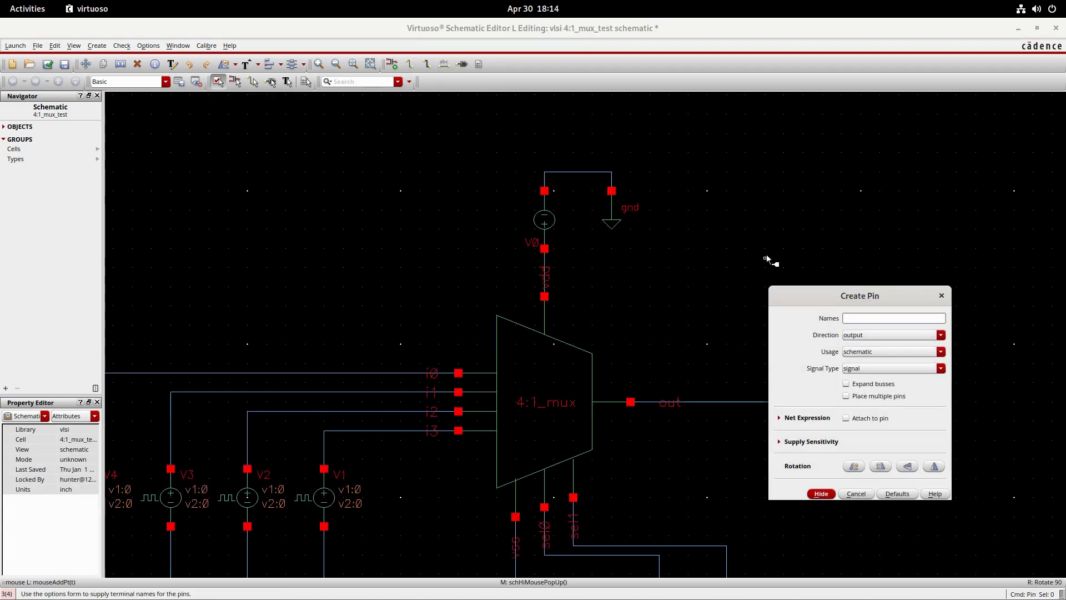
pyautogui.write('out')
pyautogui.click(820, 494)
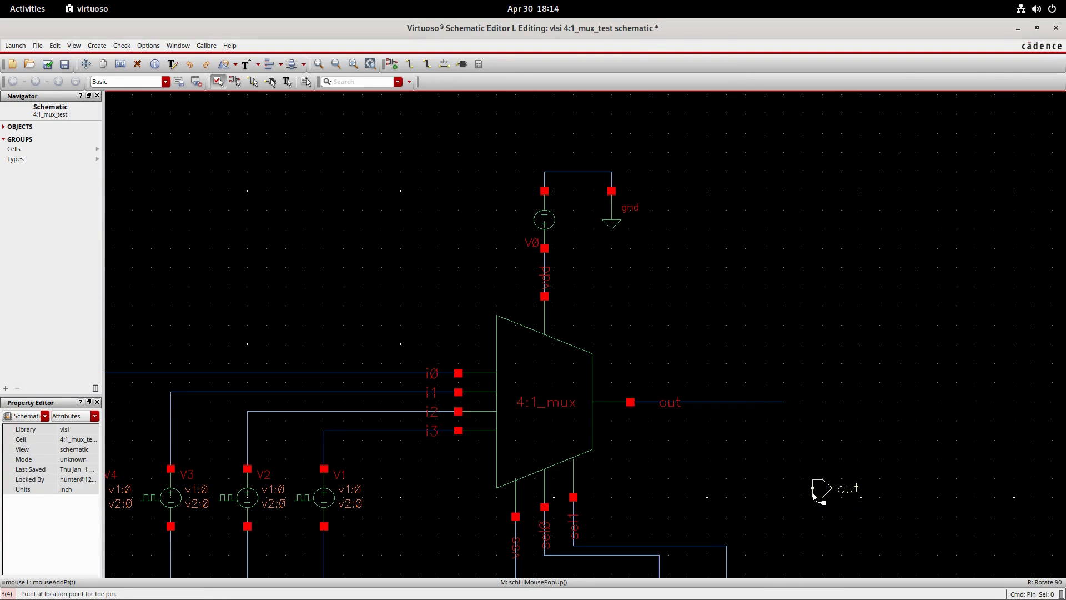
pyautogui.click(777, 404)
pyautogui.press('Escape')
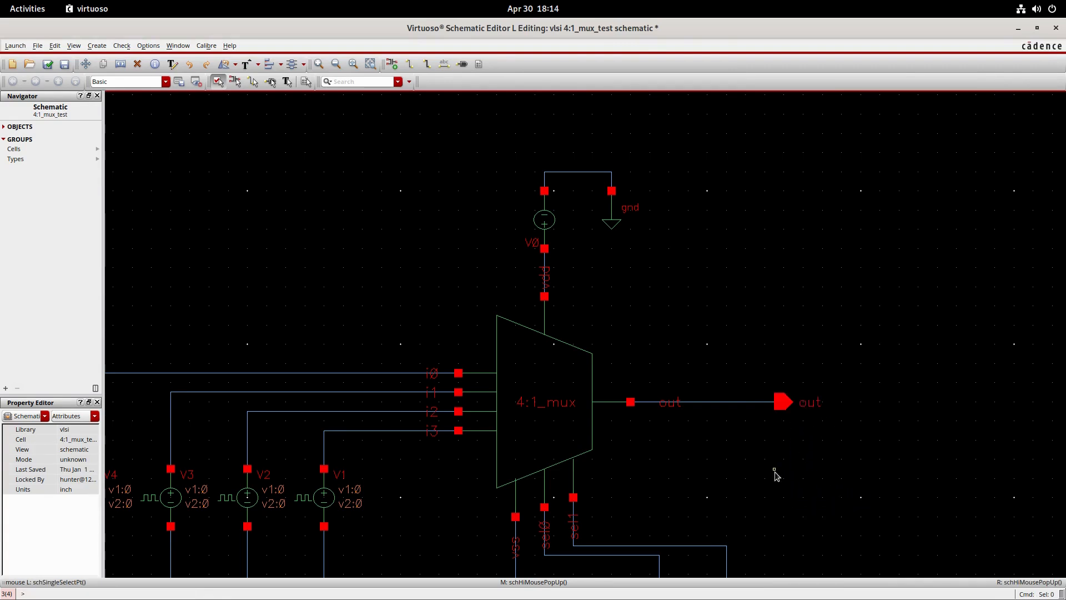
# - Set the DC voltage of the vdc source V0 to 0.5 V
pyautogui.click(548, 221)
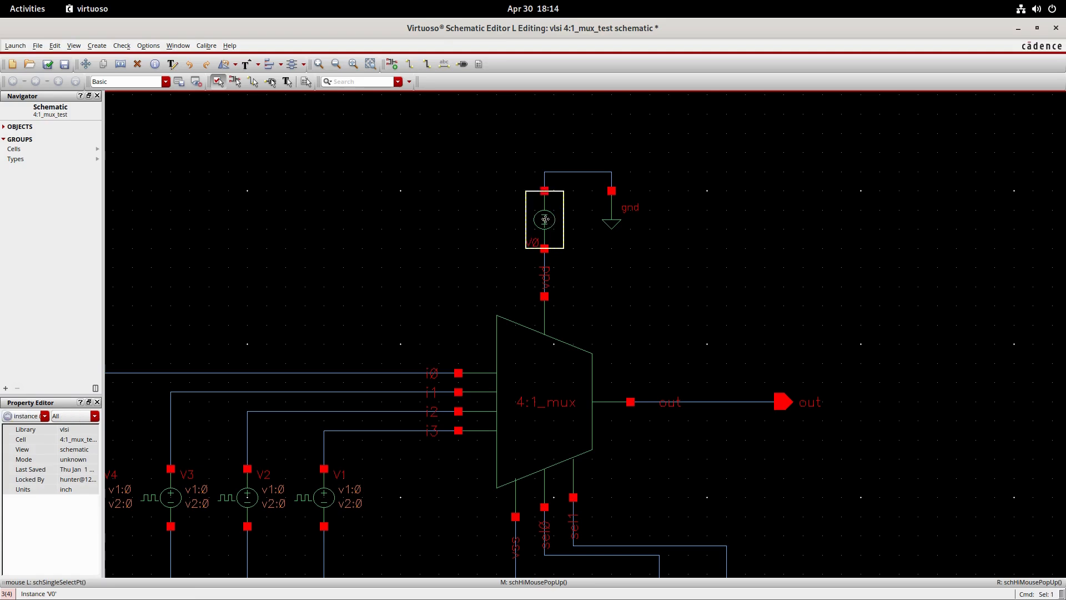
pyautogui.press('q')
pyautogui.click(333, 325)
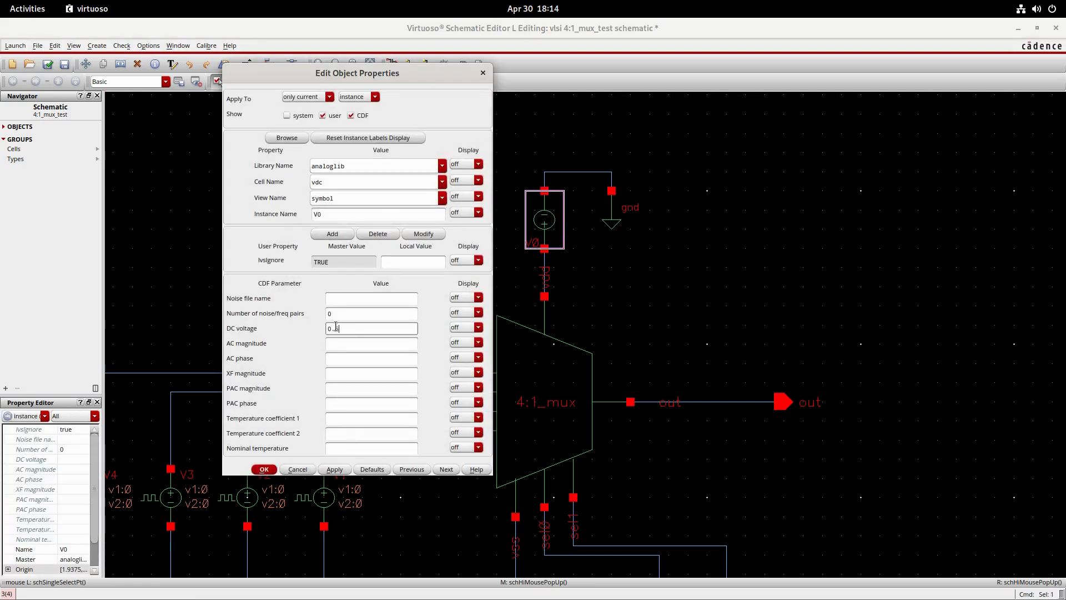
pyautogui.write('0.5')
pyautogui.press('Return')
# - Set V4's pulse properties: Voltage 2 of 0.5 V, period 10n, rise and fall times 0.1n, and pulse width 5n
pyautogui.moveTo(397, 310); pyautogui.dragTo(587, 73, button='middle')
pyautogui.click(304, 276)
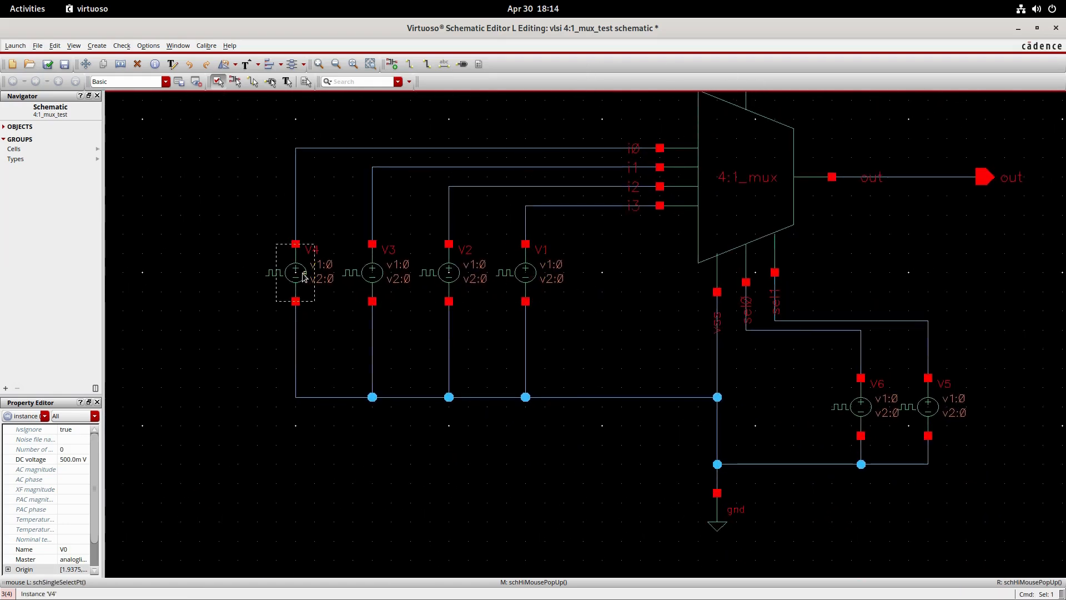
pyautogui.press('q')
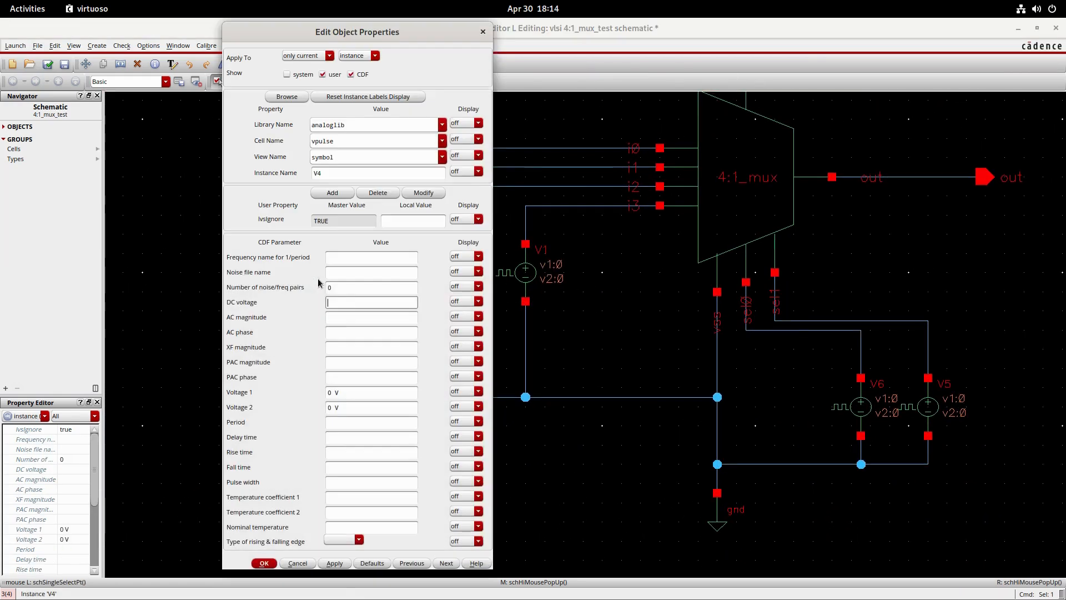
pyautogui.click(330, 407)
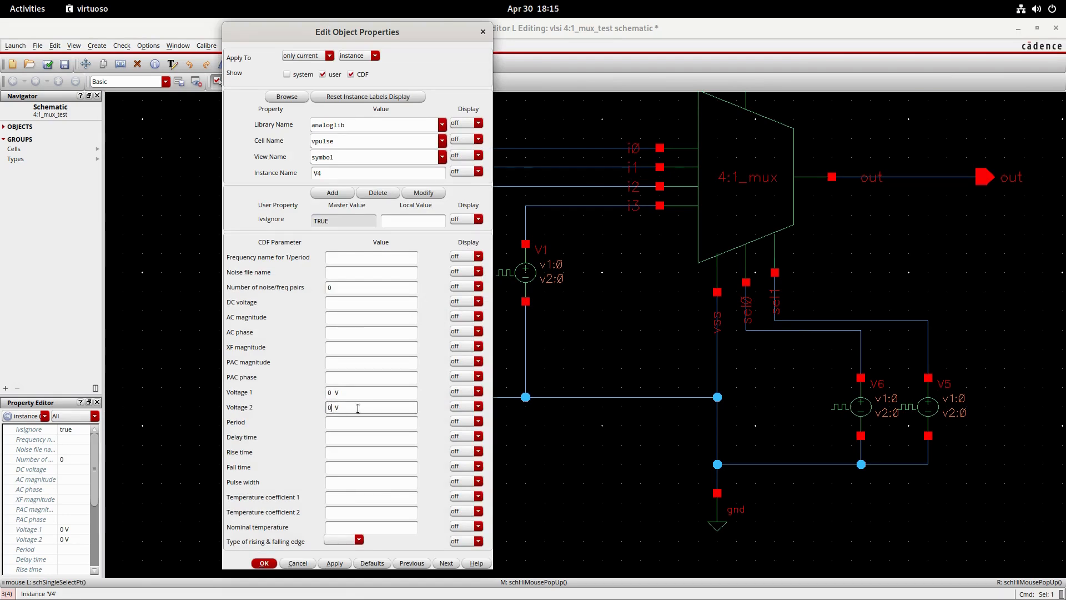
pyautogui.click(352, 420)
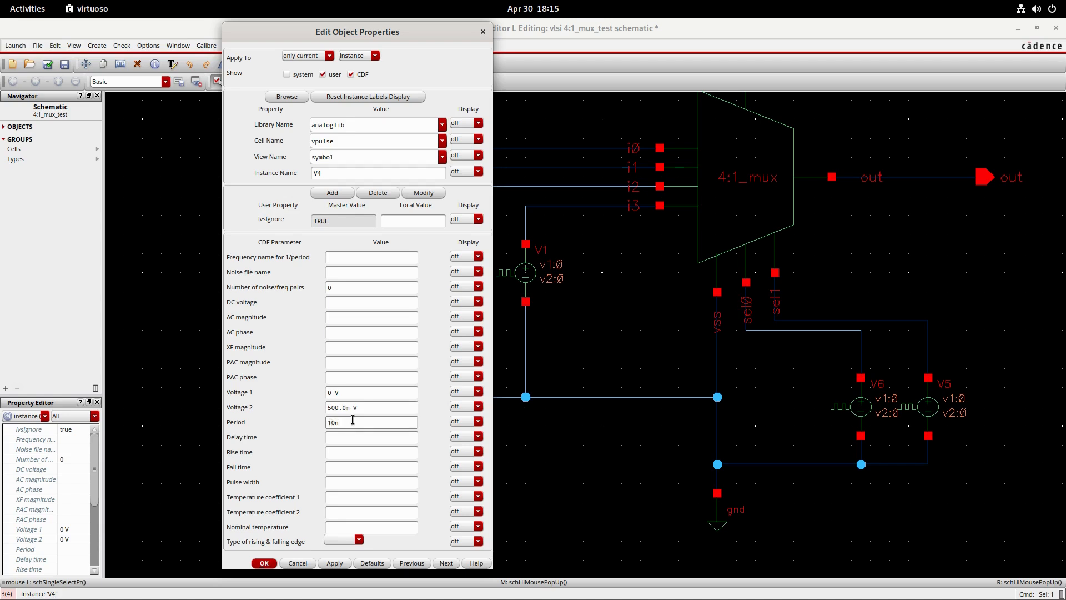
pyautogui.click(343, 450)
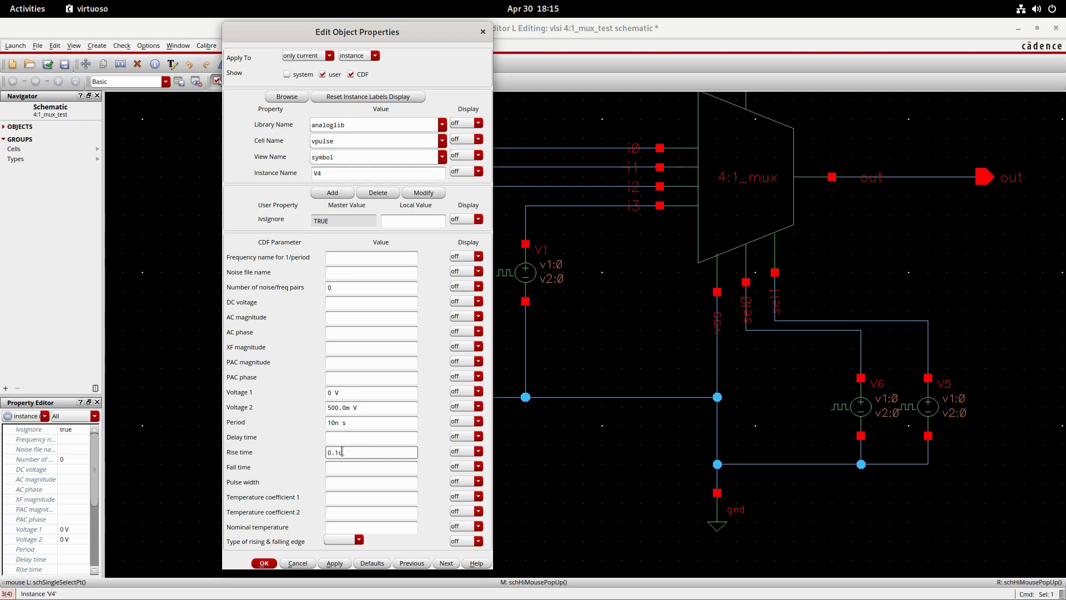
pyautogui.click(340, 467)
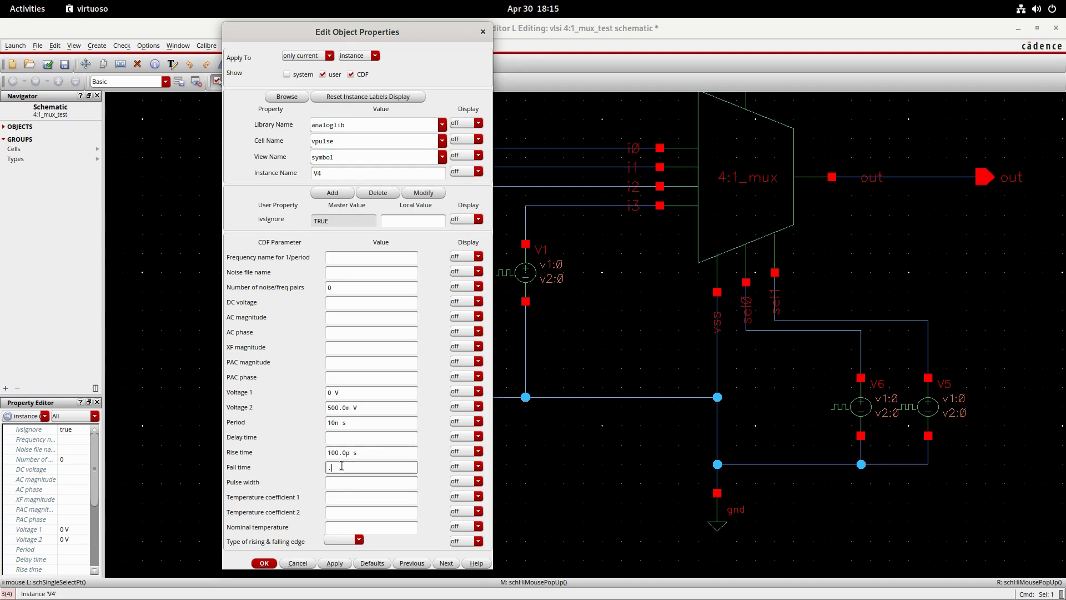
pyautogui.click(343, 482)
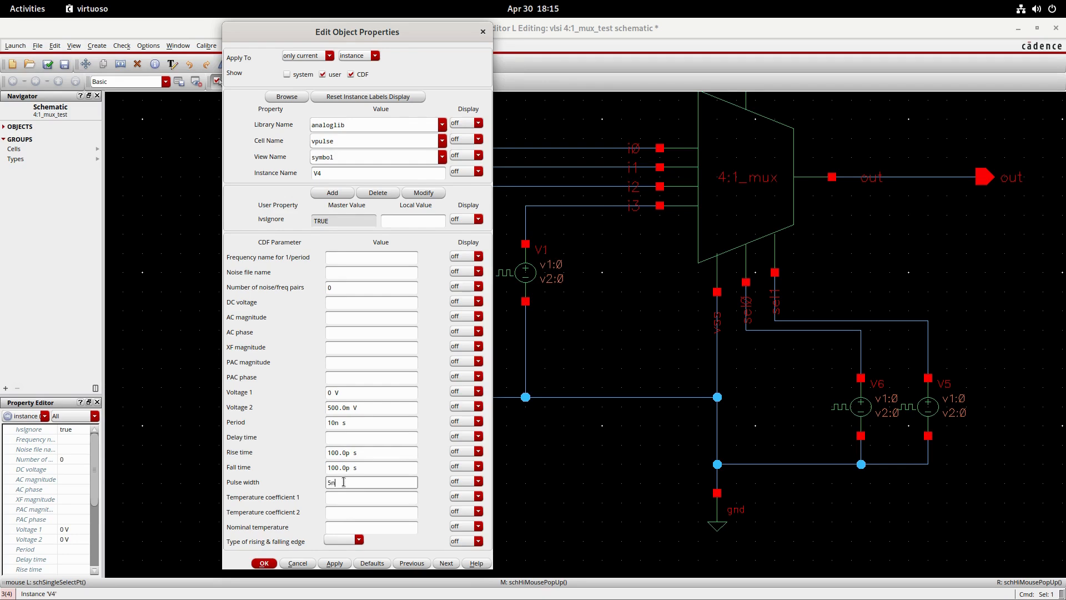
pyautogui.click(264, 563)
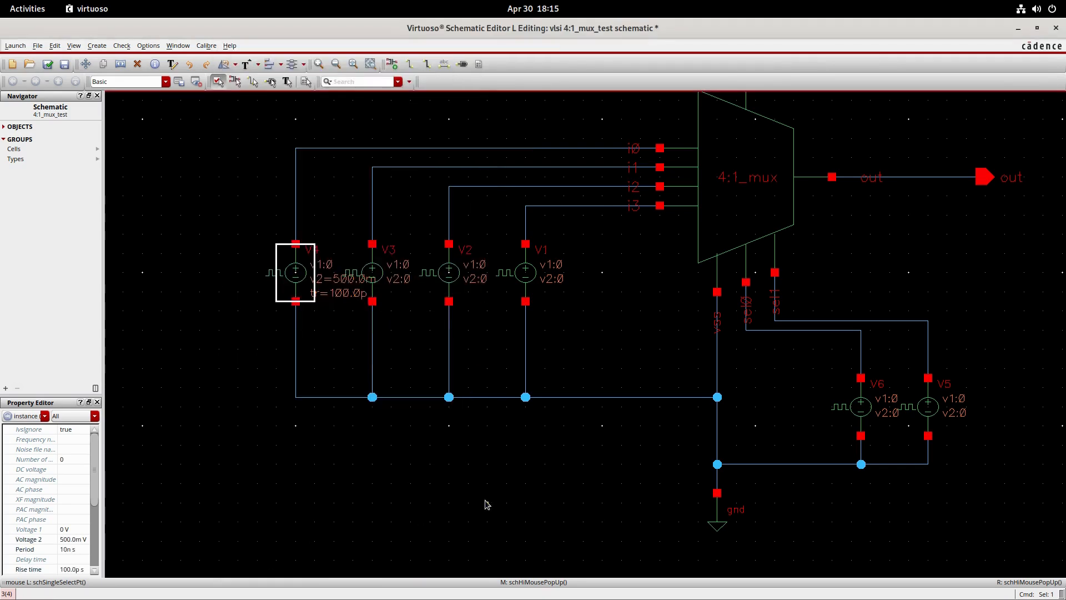
# - Set V3's pulse properties: Voltage 2 of 0.5 V, period 20n, and rise and fall times of 0.1n
pyautogui.click(371, 299)
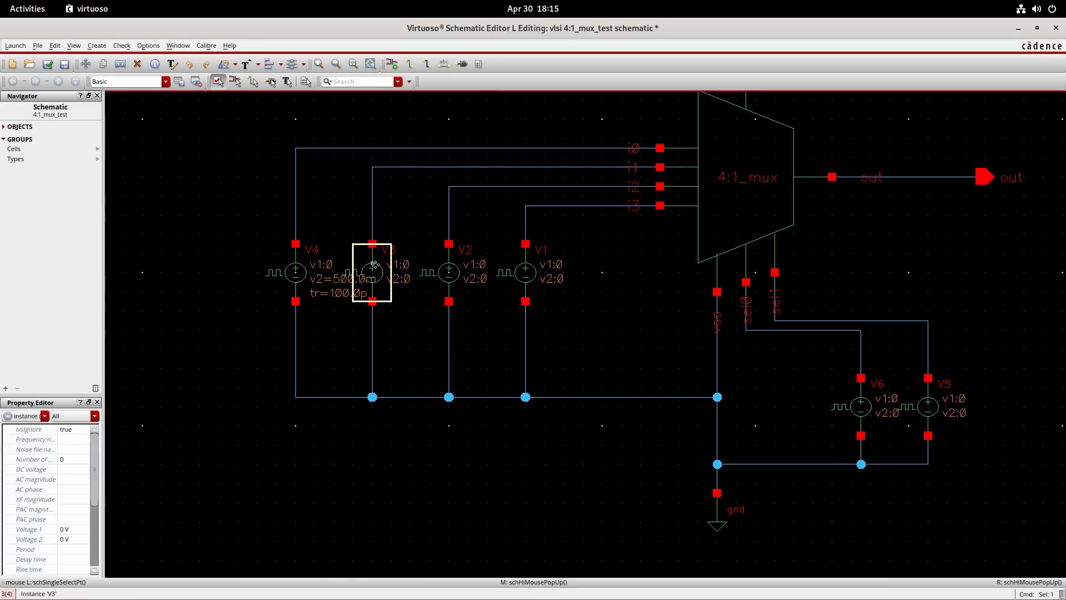
pyautogui.press('q')
pyautogui.click(336, 407)
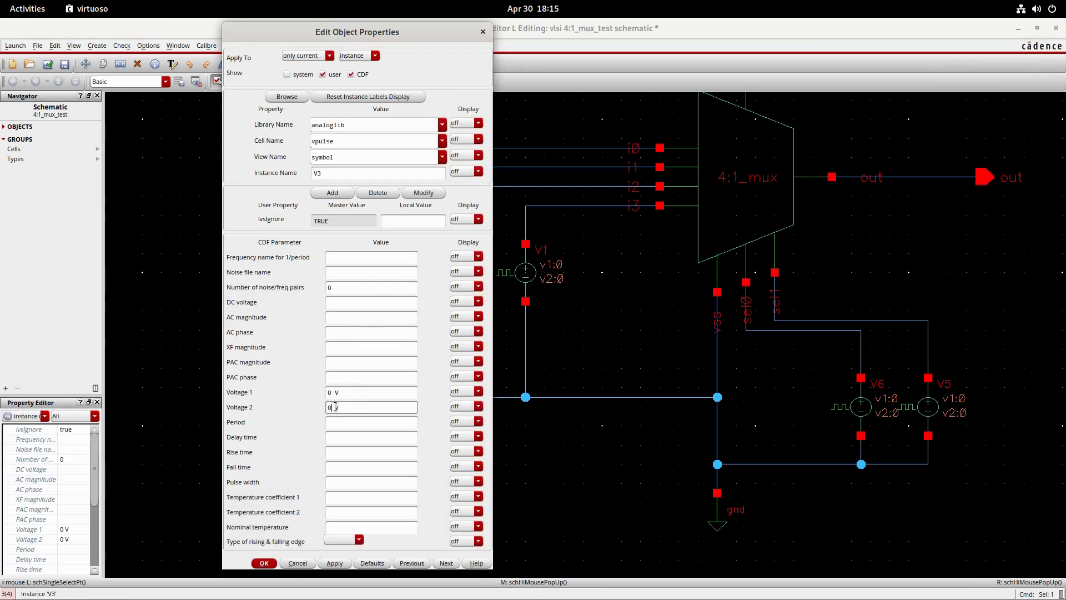
pyautogui.write('.5')
pyautogui.click(356, 423)
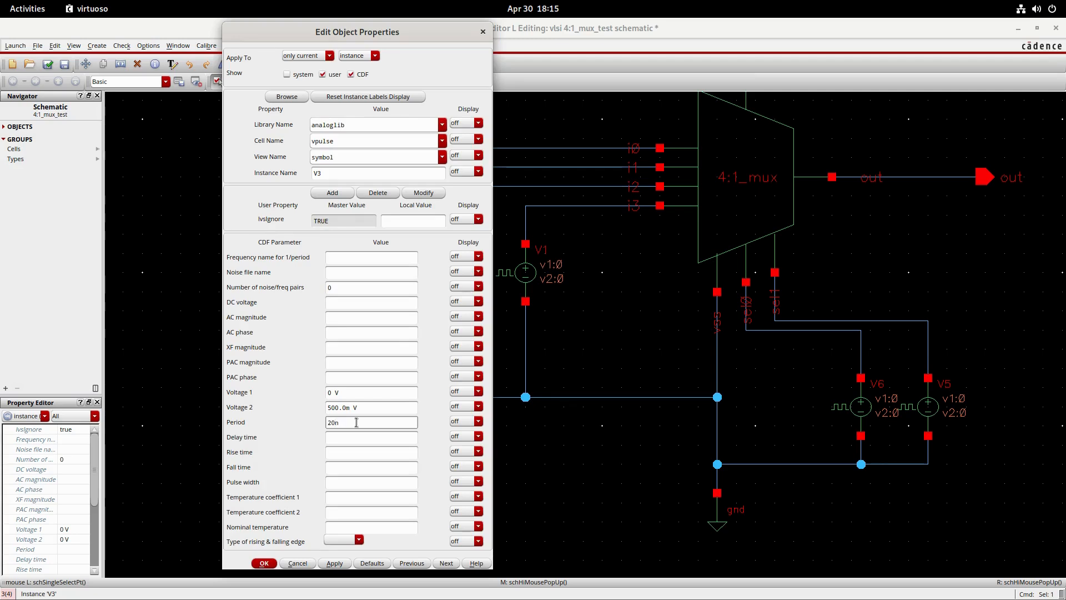
pyautogui.click(349, 452)
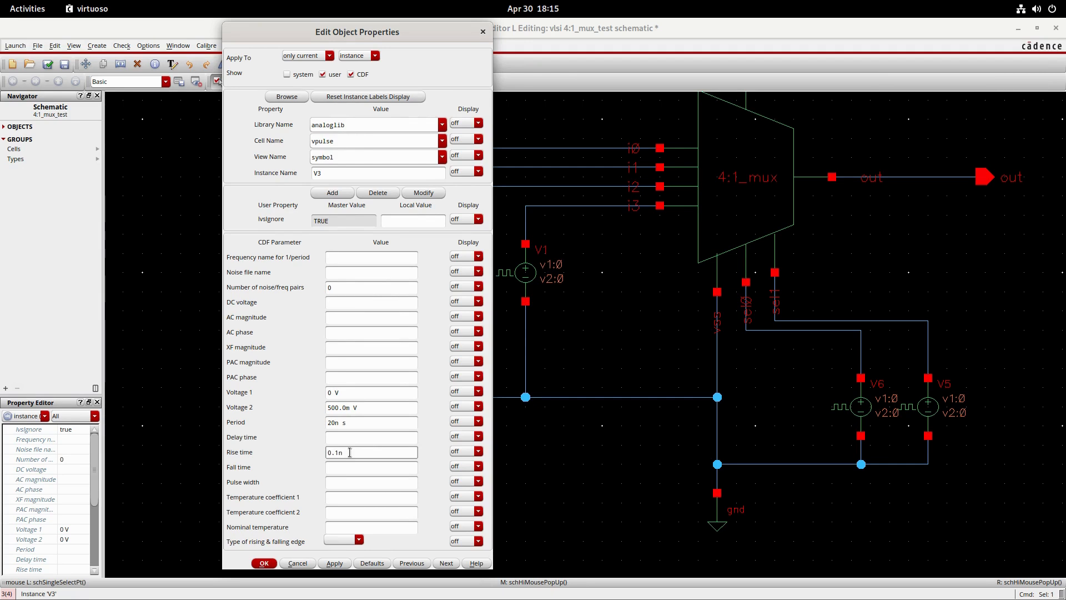
pyautogui.click(344, 463)
pyautogui.click(357, 479)
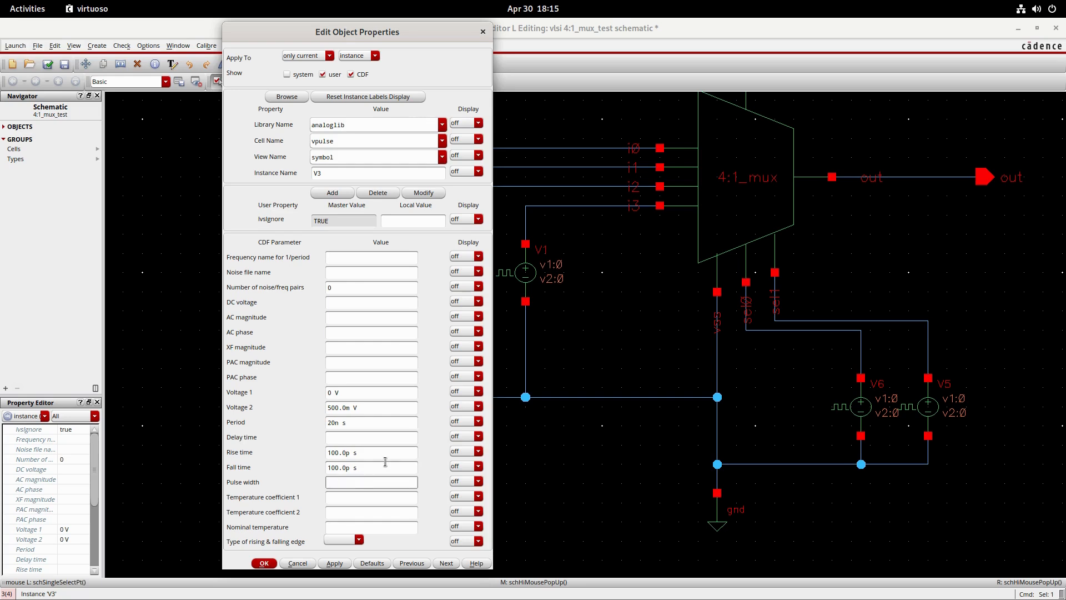
pyautogui.click(264, 562)
# - Set V2's pulse properties: Voltage 2 of 0.5 V, period 30n, rise and fall times of 0.1n, and pulse width 15n
pyautogui.click(451, 293)
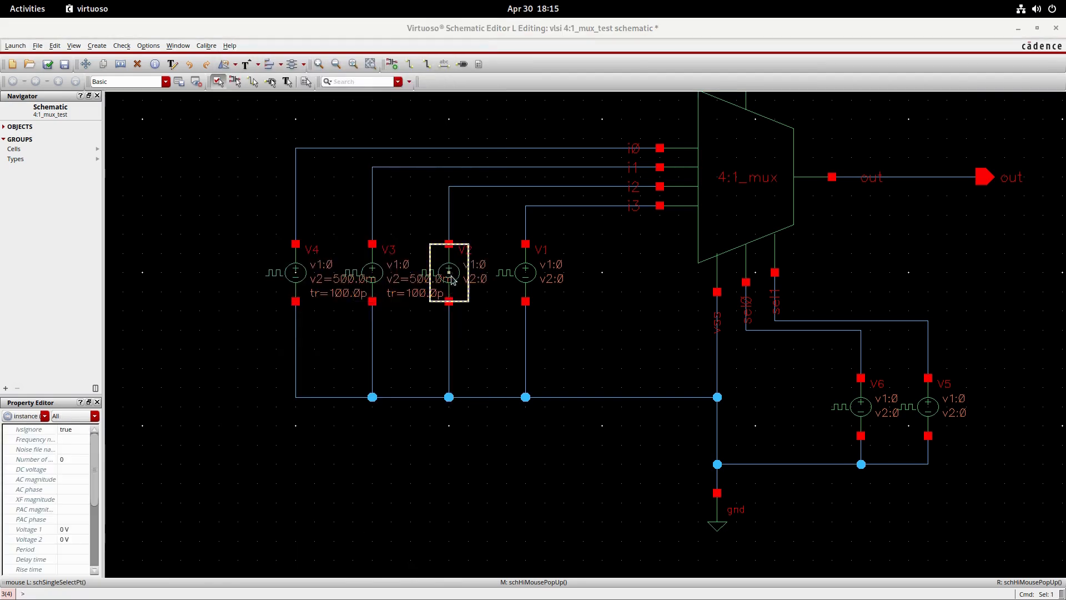
pyautogui.press('q')
pyautogui.click(328, 408)
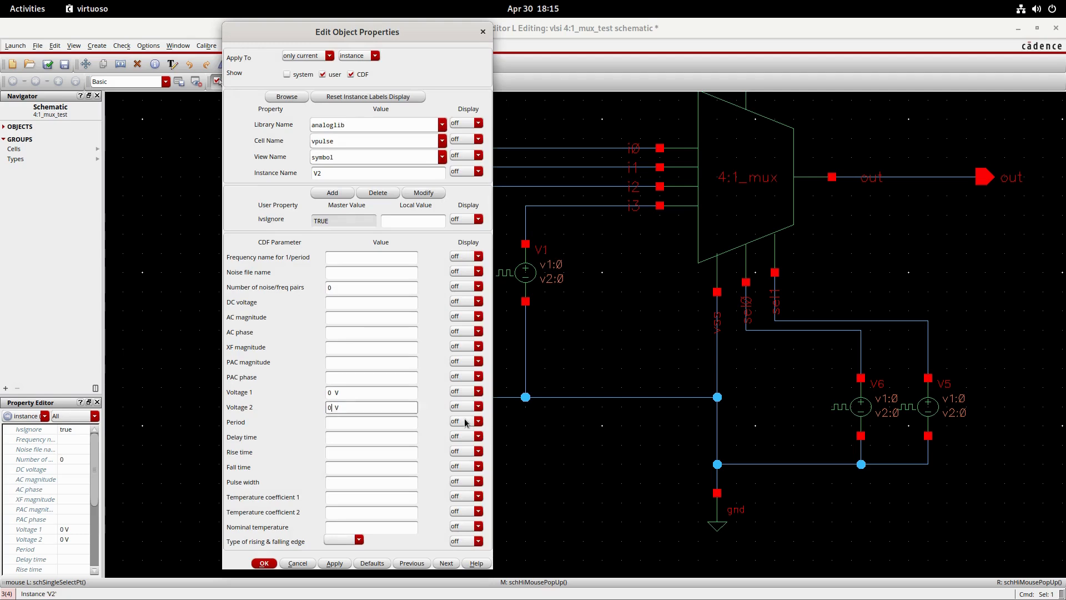
pyautogui.write('.5')
pyautogui.click(357, 426)
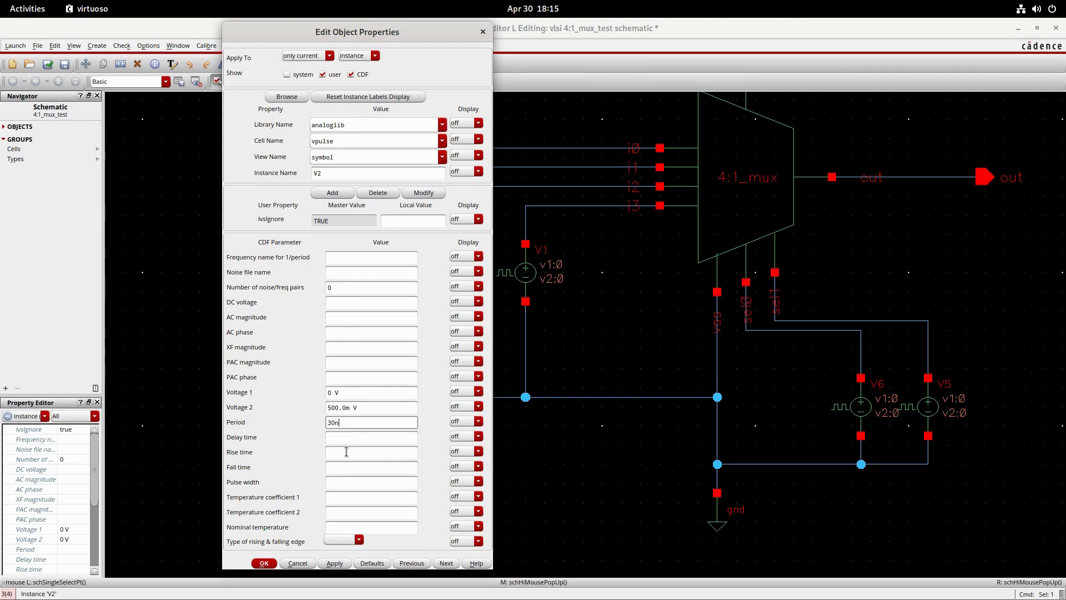
pyautogui.click(346, 451)
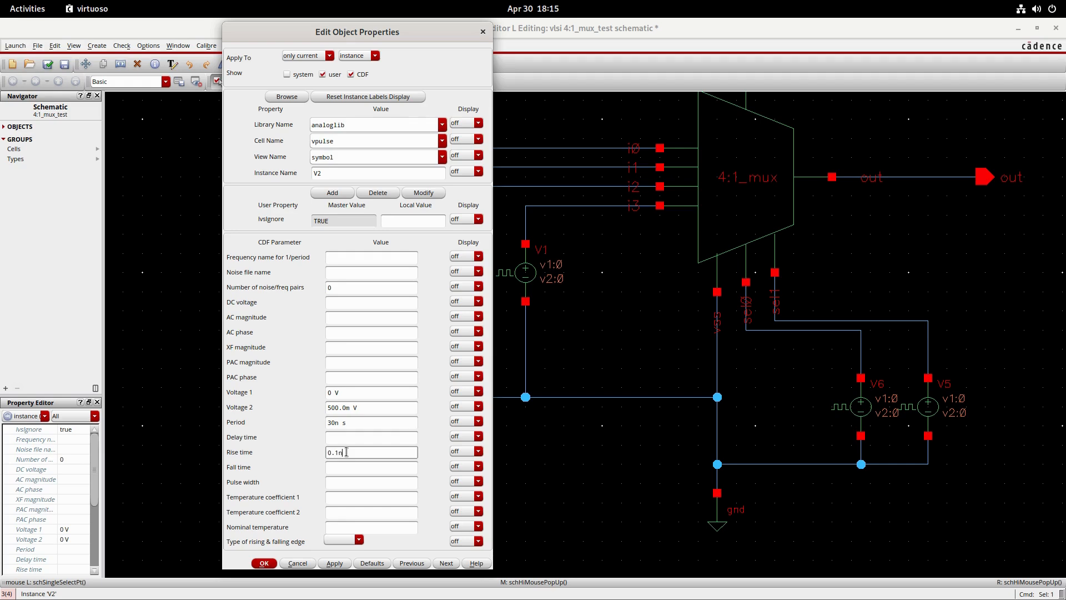
pyautogui.click(347, 466)
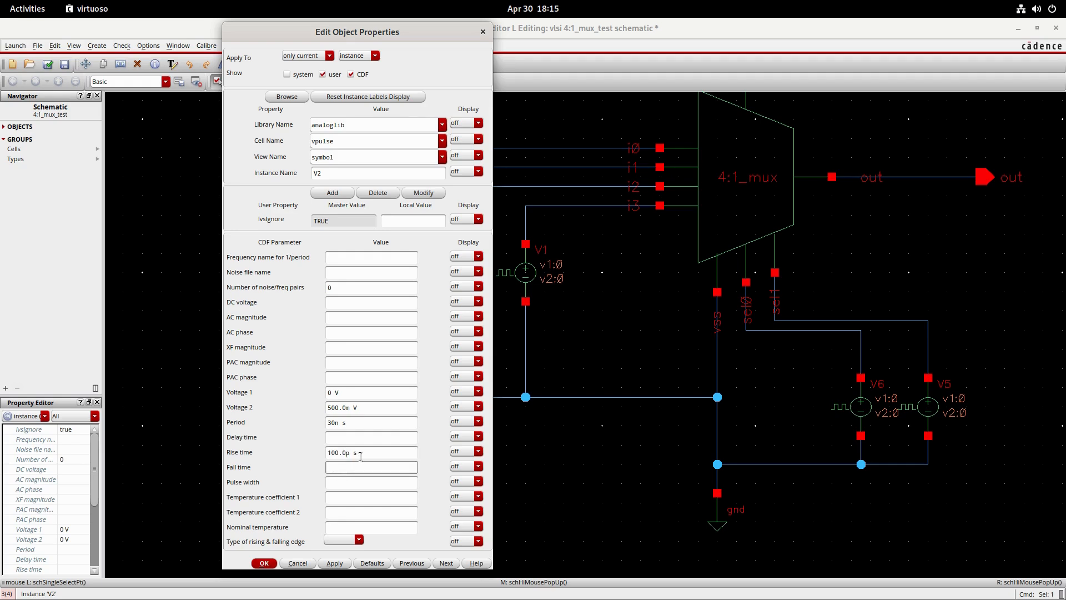
pyautogui.click(357, 482)
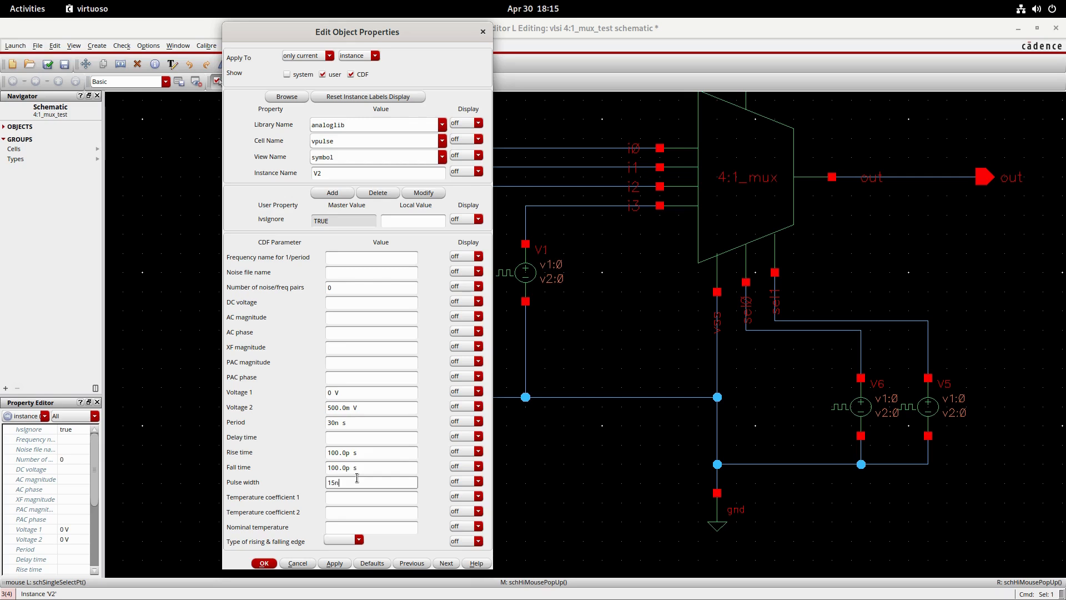
pyautogui.click(264, 563)
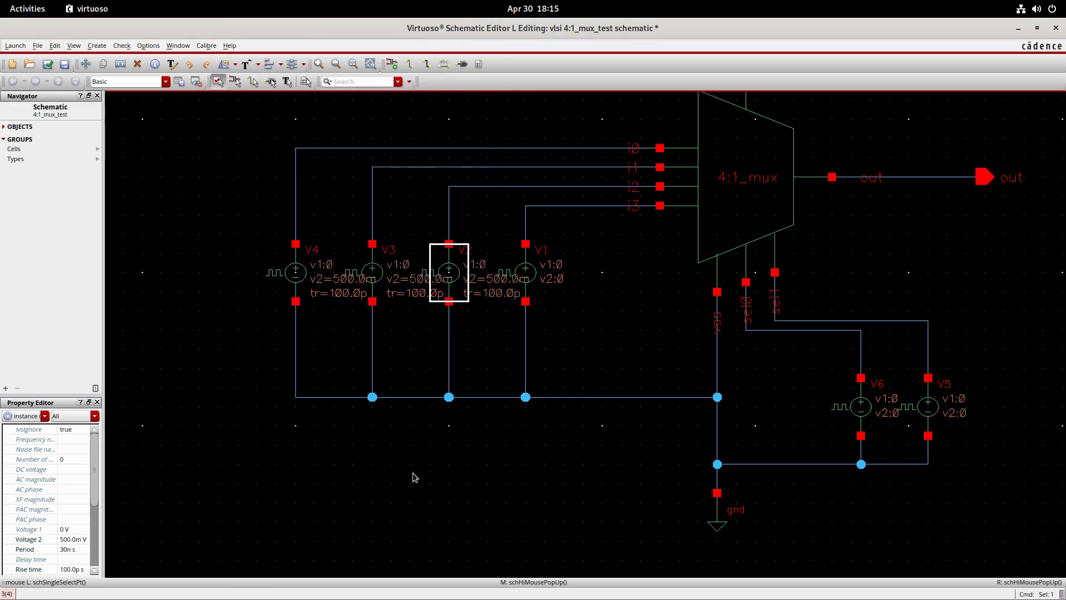
# - Set V1's pulse properties: Voltage 2 of 0.5 V, period 40n, rise and fall times of 0.1n, and pulse width 20n
pyautogui.click(527, 286)
pyautogui.press('q')
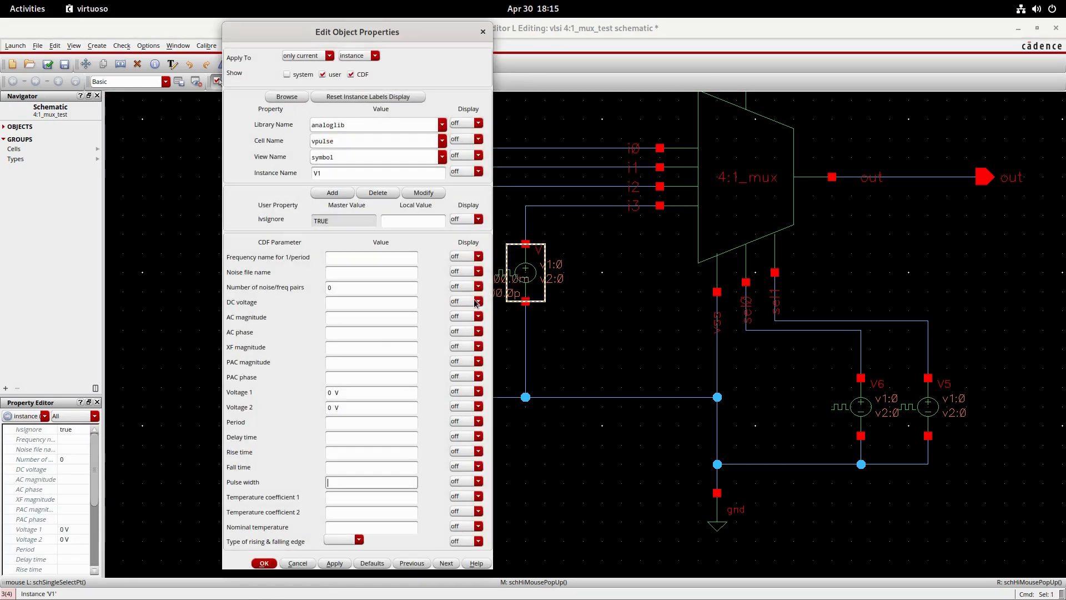
pyautogui.click(340, 409)
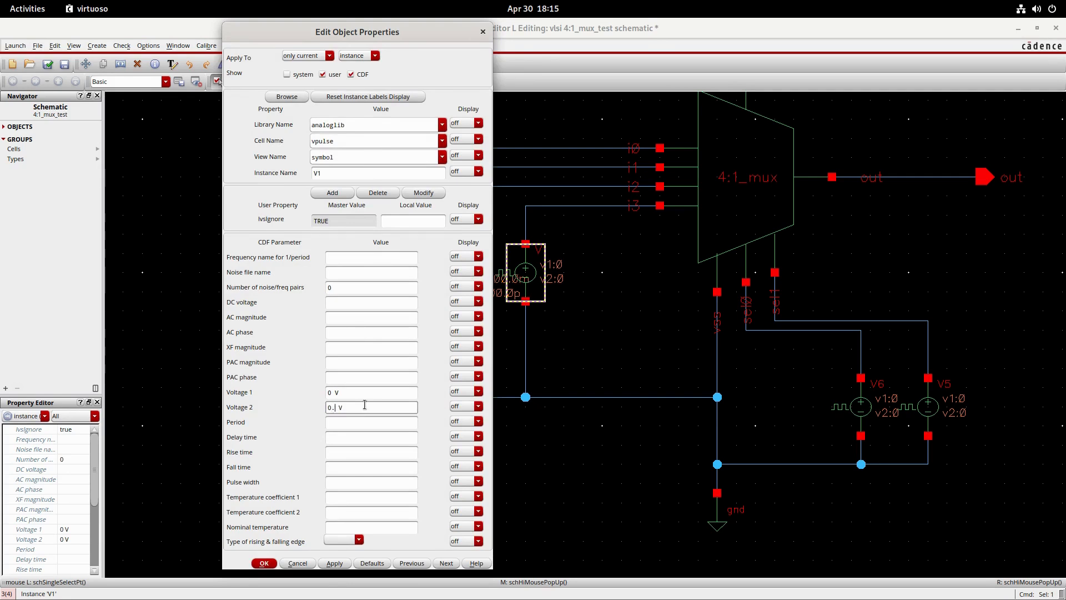
pyautogui.click(339, 420)
pyautogui.write('40n')
pyautogui.click(354, 454)
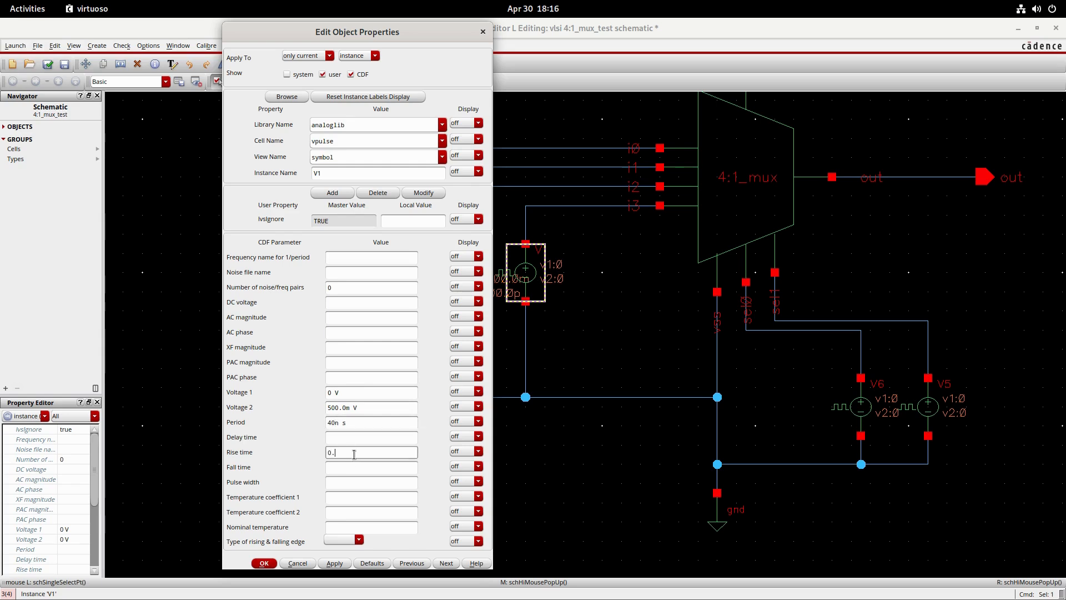
pyautogui.click(353, 469)
pyautogui.write('.1n')
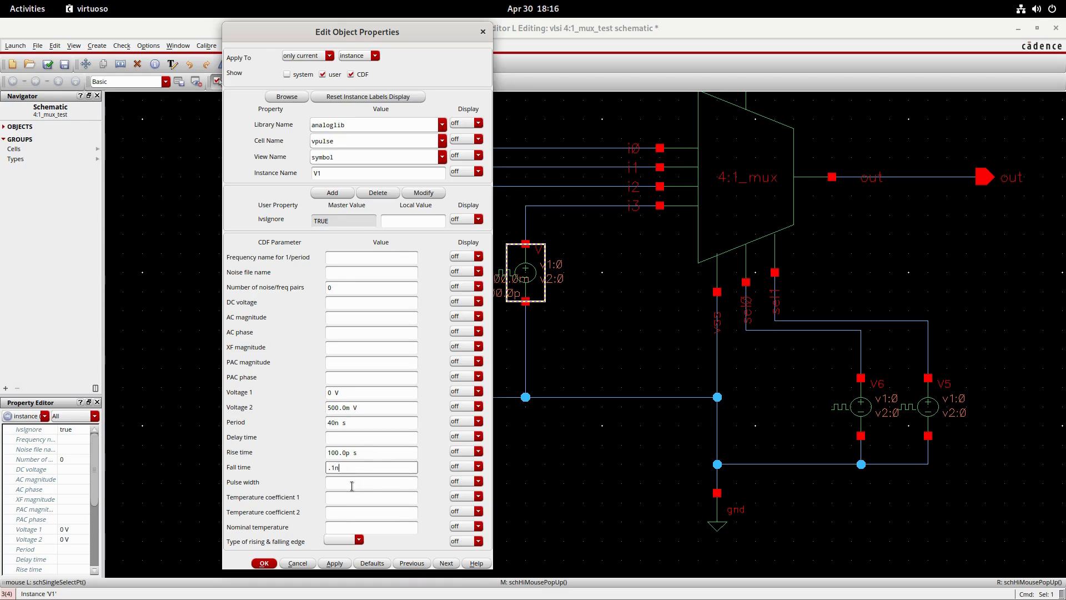
pyautogui.click(352, 483)
pyautogui.write('20n')
pyautogui.click(263, 563)
pyautogui.moveTo(868, 561); pyautogui.dragTo(761, 508, button='middle')
pyautogui.click(744, 431)
pyautogui.click(741, 422)
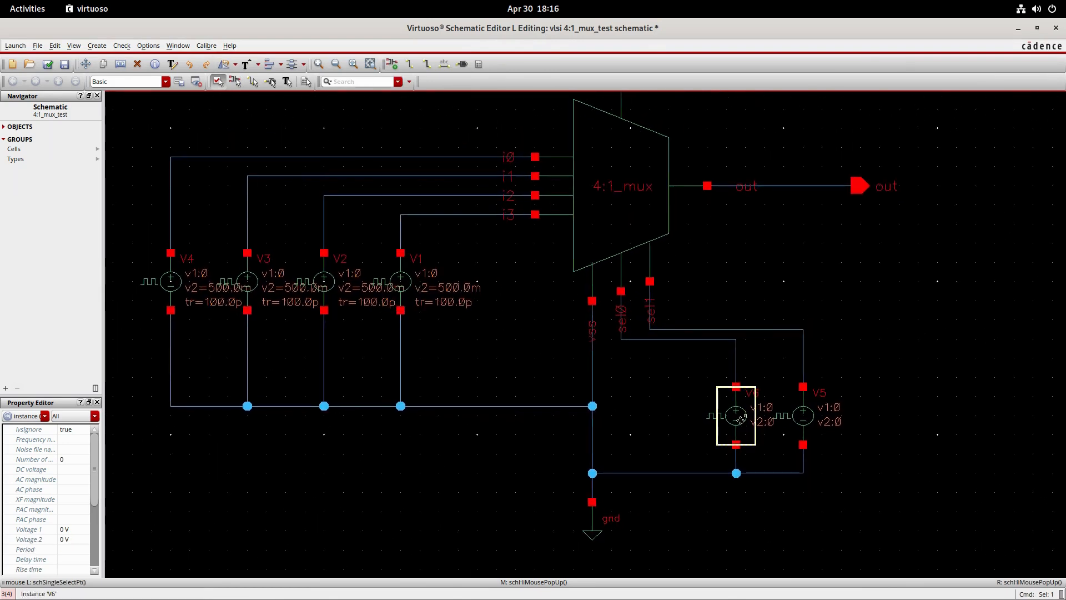
pyautogui.press('q')
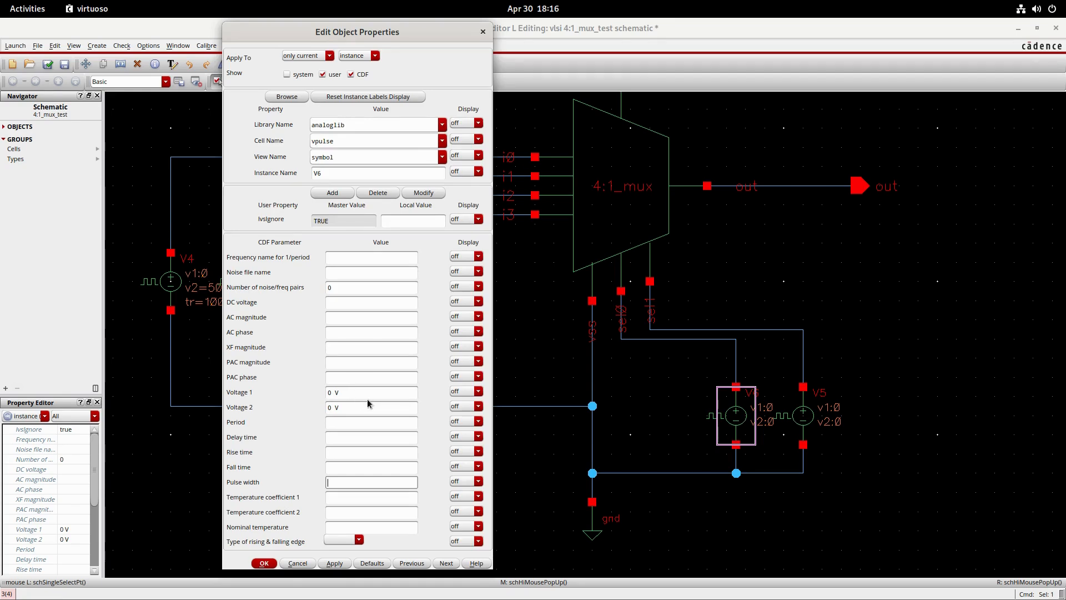
pyautogui.click(349, 424)
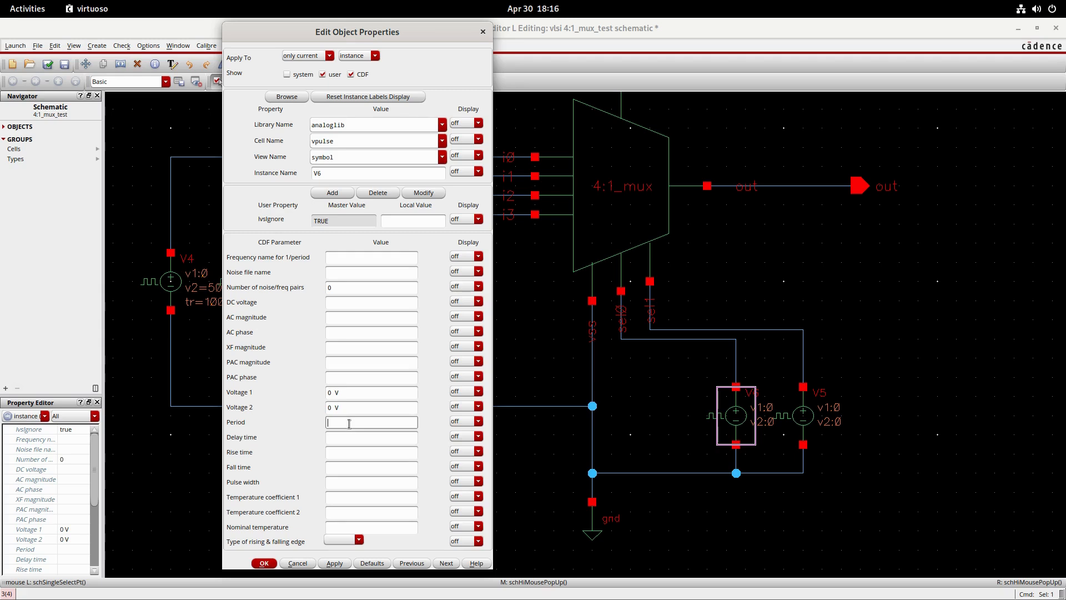
pyautogui.click(789, 420)
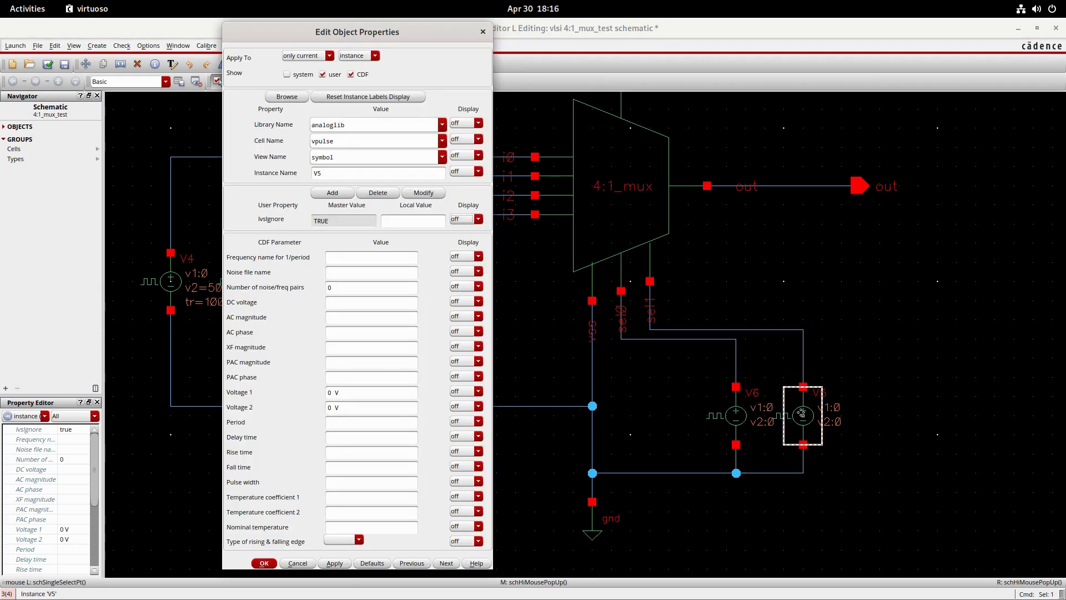
pyautogui.press('Escape')
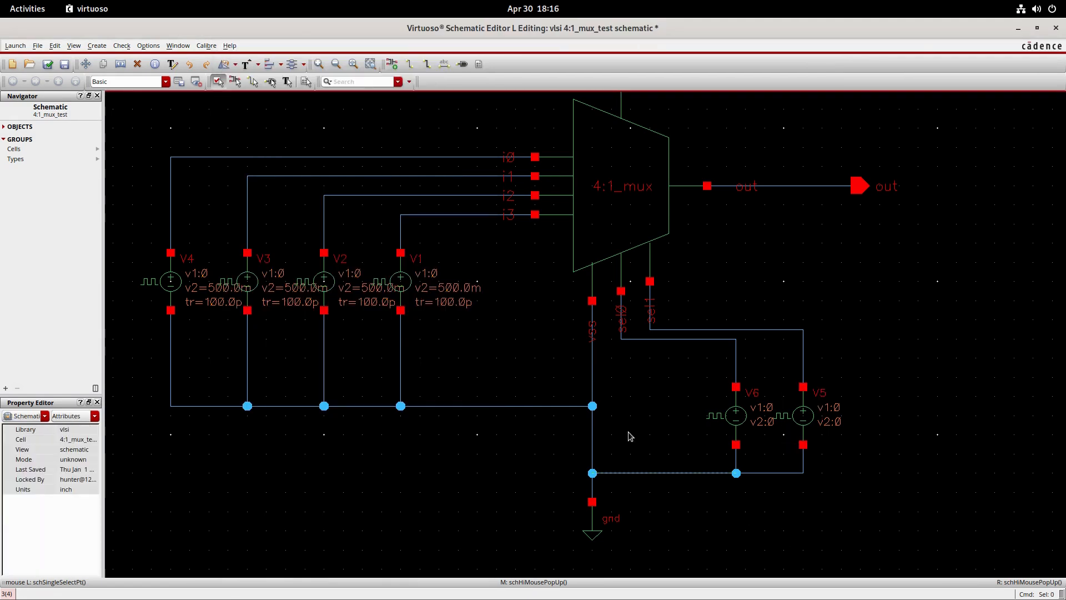
# - Check and save the 4:1_mux_test schematic
pyautogui.click(47, 64)
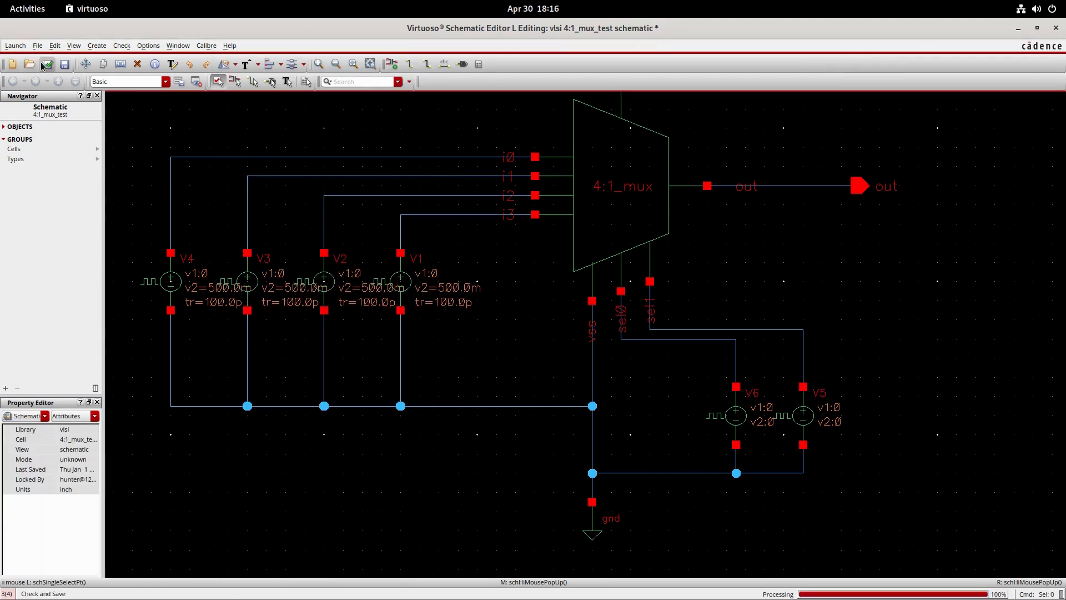
pyautogui.click(15, 46)
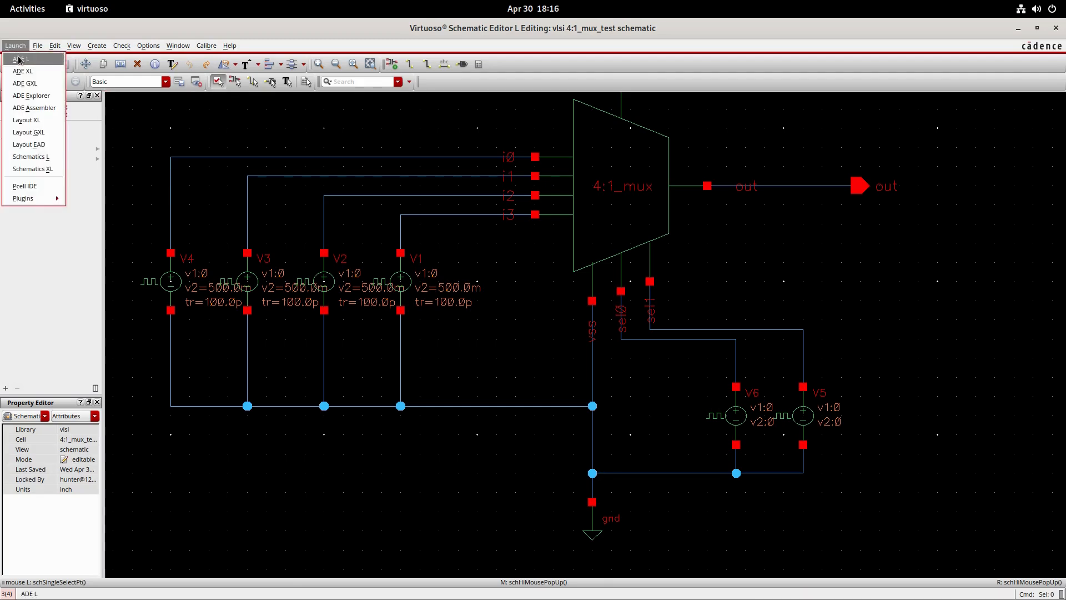
pyautogui.click(210, 109)
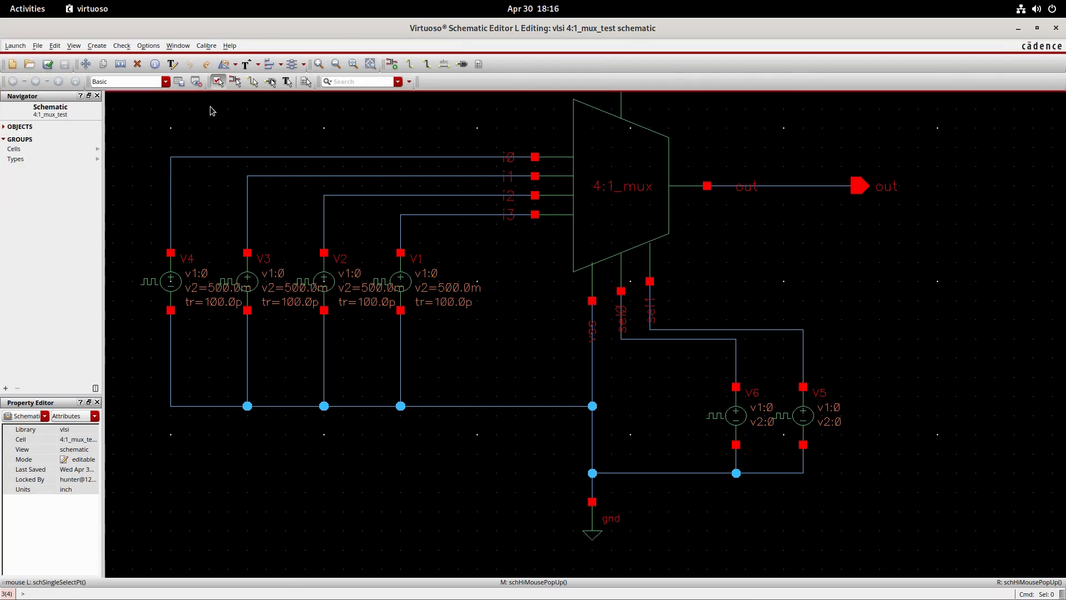
# - Name the multiplexer's four input wires i0, i1, i2 and i3 in order, and check and save the labelled schematic
pyautogui.click(446, 64)
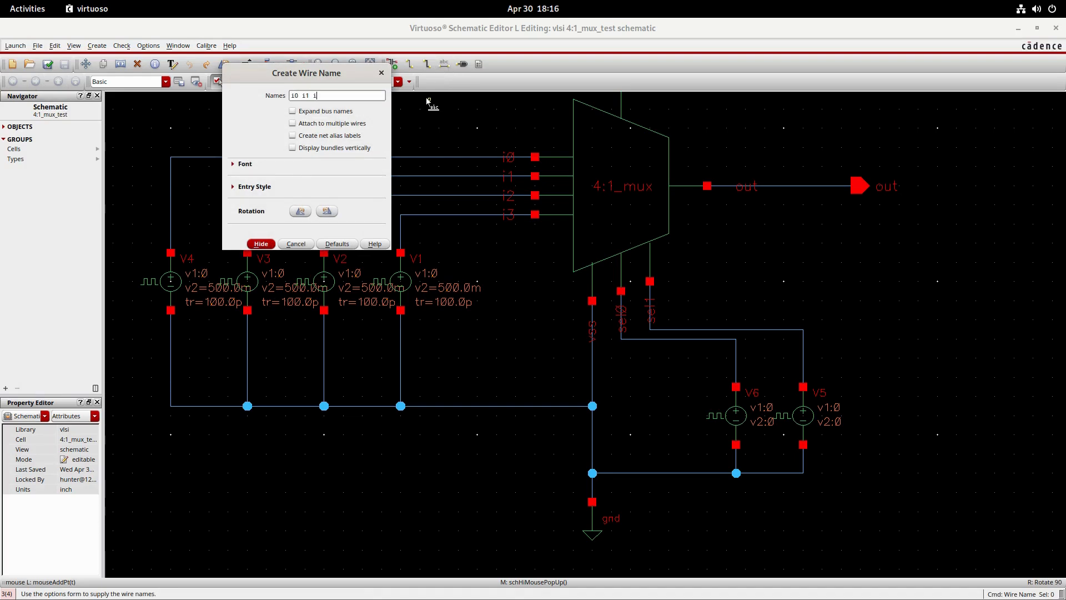
pyautogui.write('i0 i1 i2 i3')
pyautogui.press('Return')
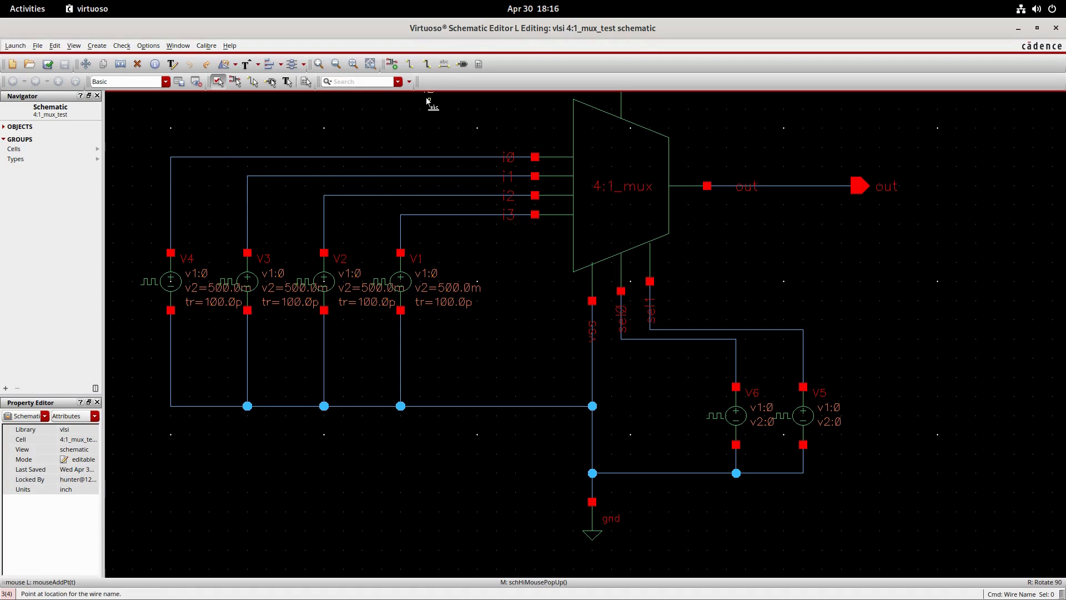
pyautogui.click(391, 157)
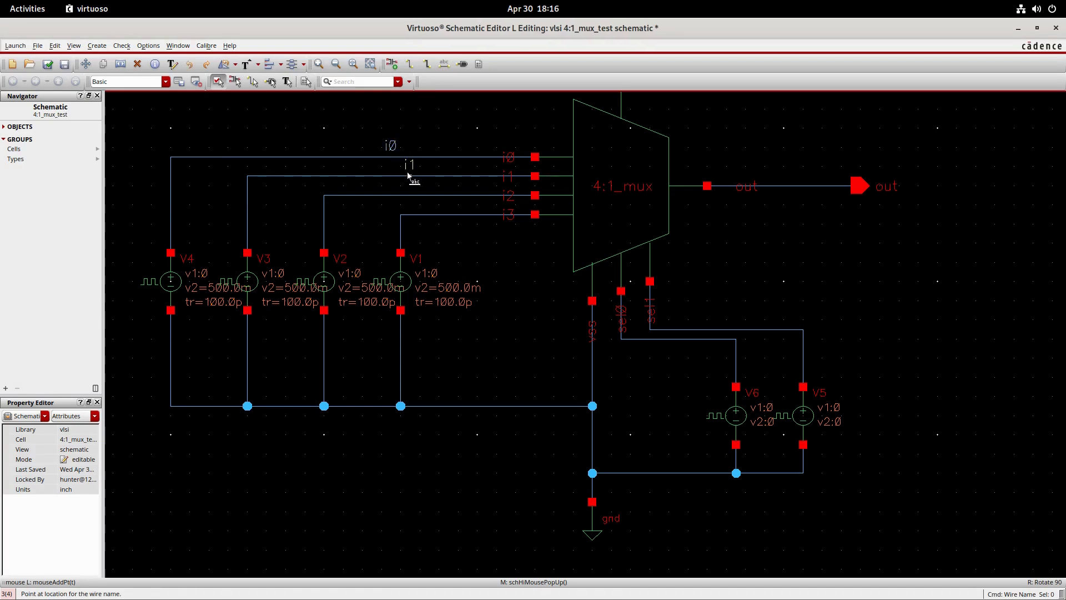
pyautogui.click(409, 176)
pyautogui.click(445, 214)
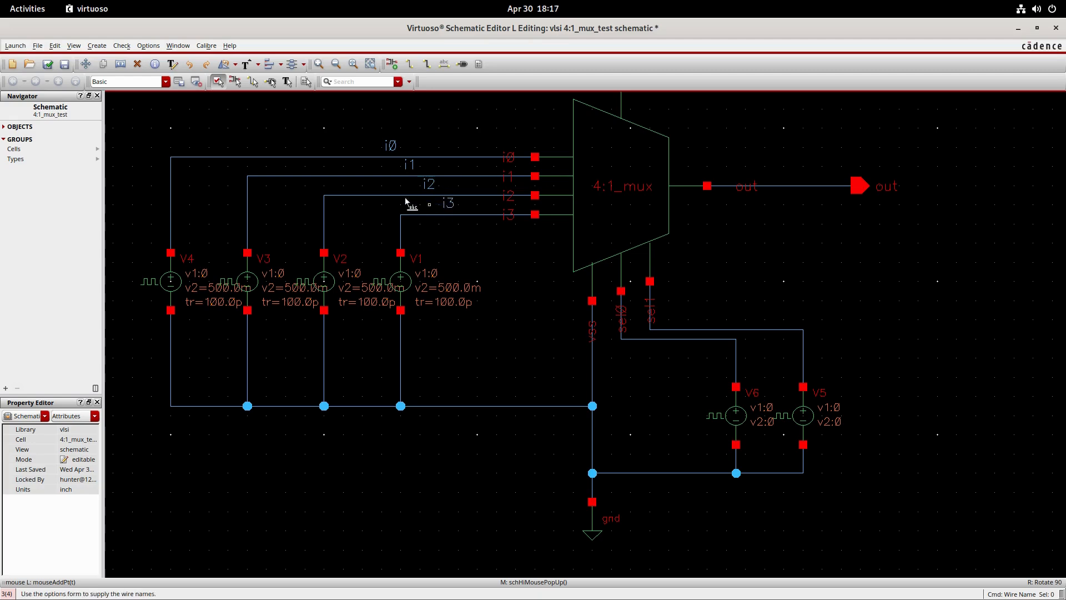
pyautogui.click(48, 64)
# - Launch ADE L for the test schematic and accept the Virtuoso_ADE_Explorer license for this session
pyautogui.click(16, 46)
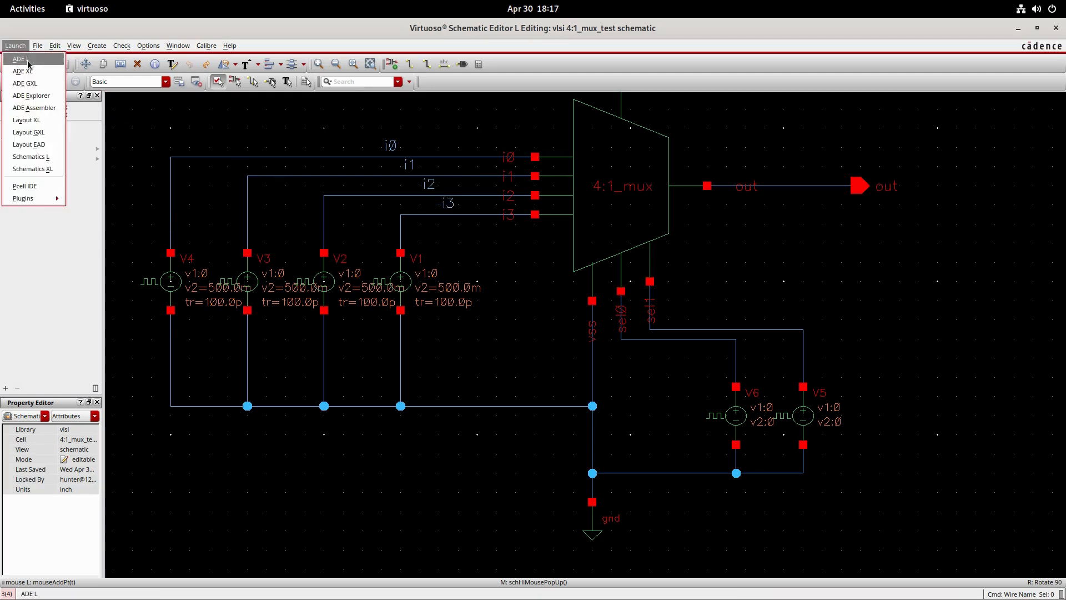
pyautogui.click(29, 61)
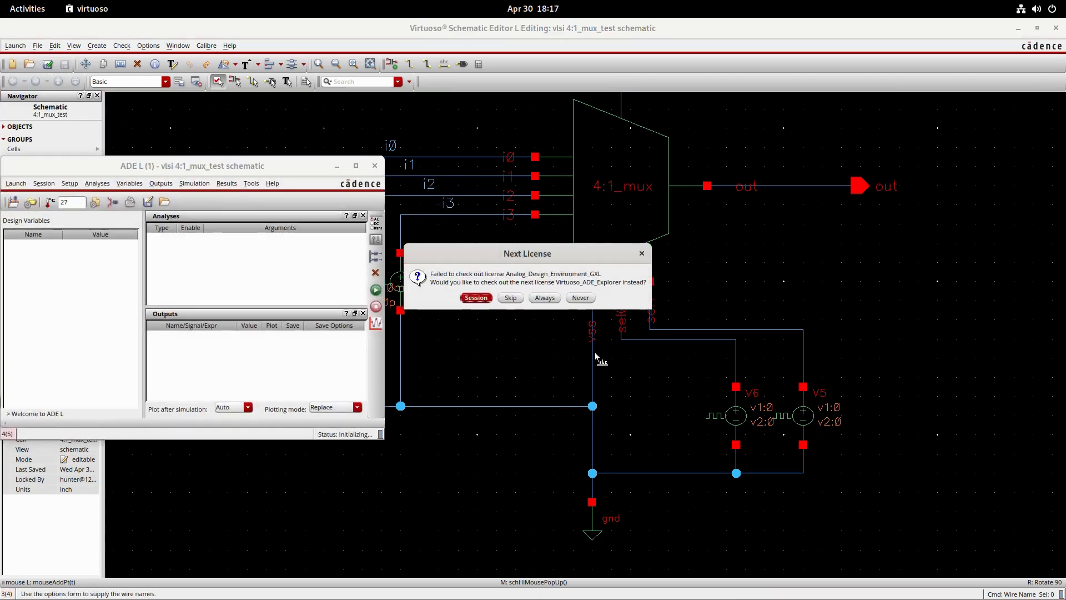
pyautogui.click(476, 298)
# - Switch the ADE L simulator to hspiceD without saving the current state
pyautogui.click(66, 186)
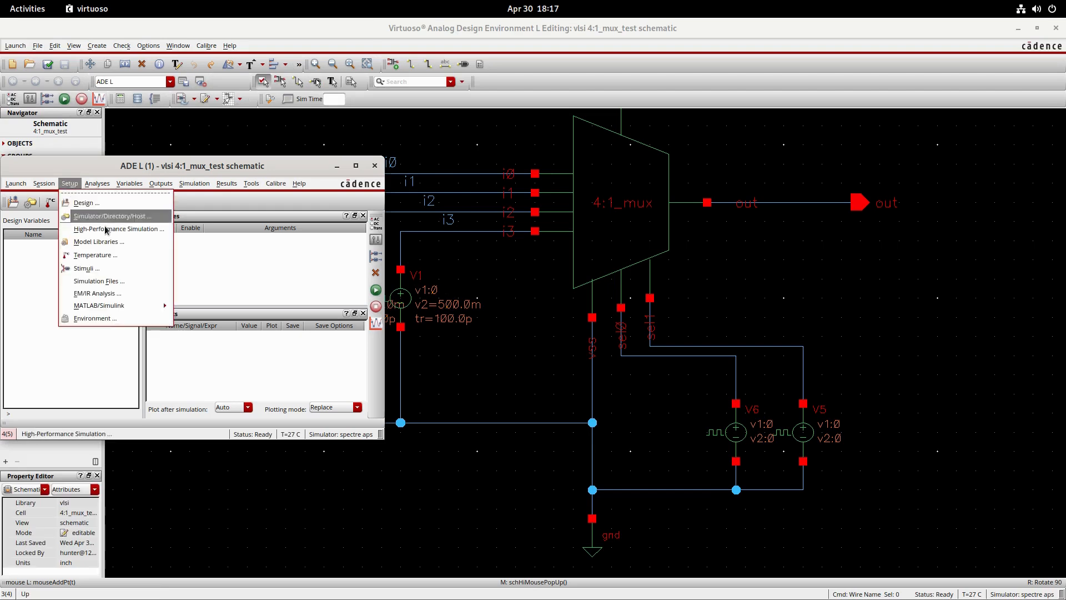
pyautogui.click(88, 215)
pyautogui.click(325, 91)
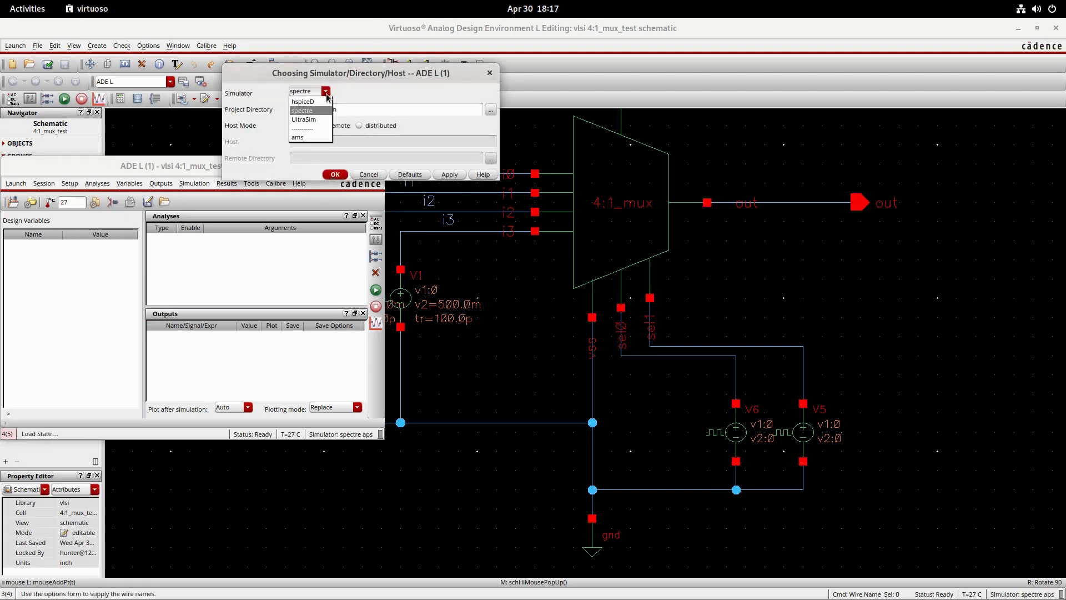
pyautogui.click(306, 110)
pyautogui.click(335, 174)
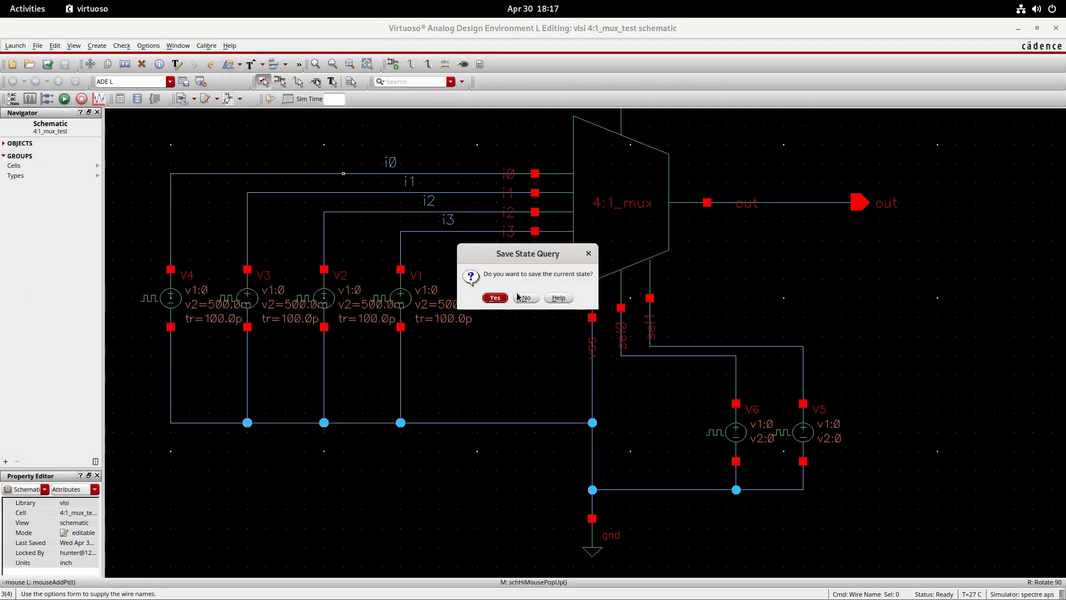
pyautogui.click(521, 299)
# - Add fet.inc from the FreePDK15/hspice/models folder as a global model file in the hspiceD model library setup
pyautogui.click(65, 185)
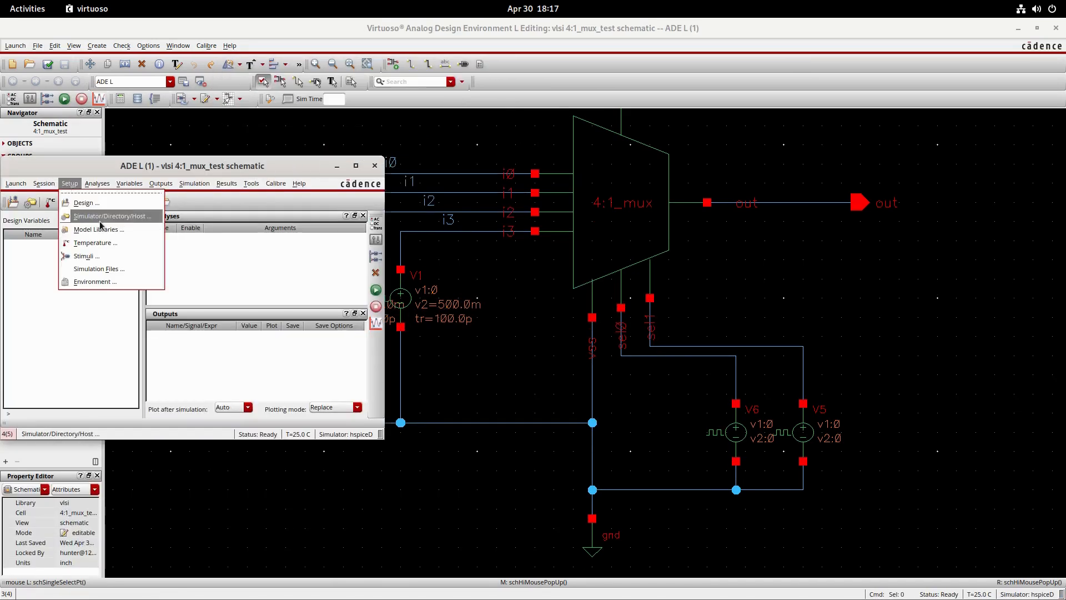
pyautogui.click(83, 239)
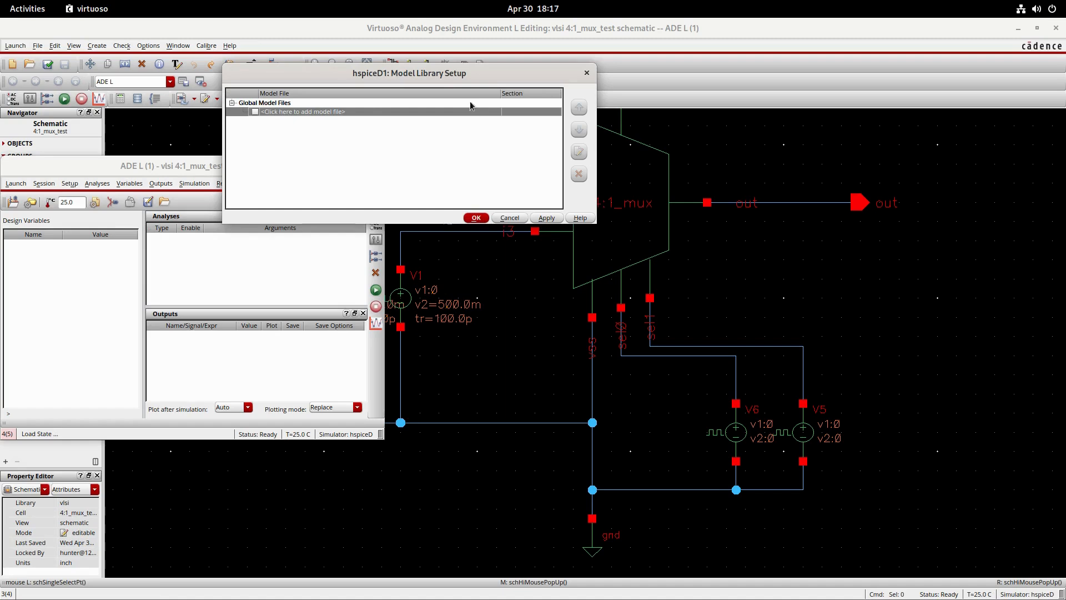
pyautogui.click(475, 111)
pyautogui.click(488, 112)
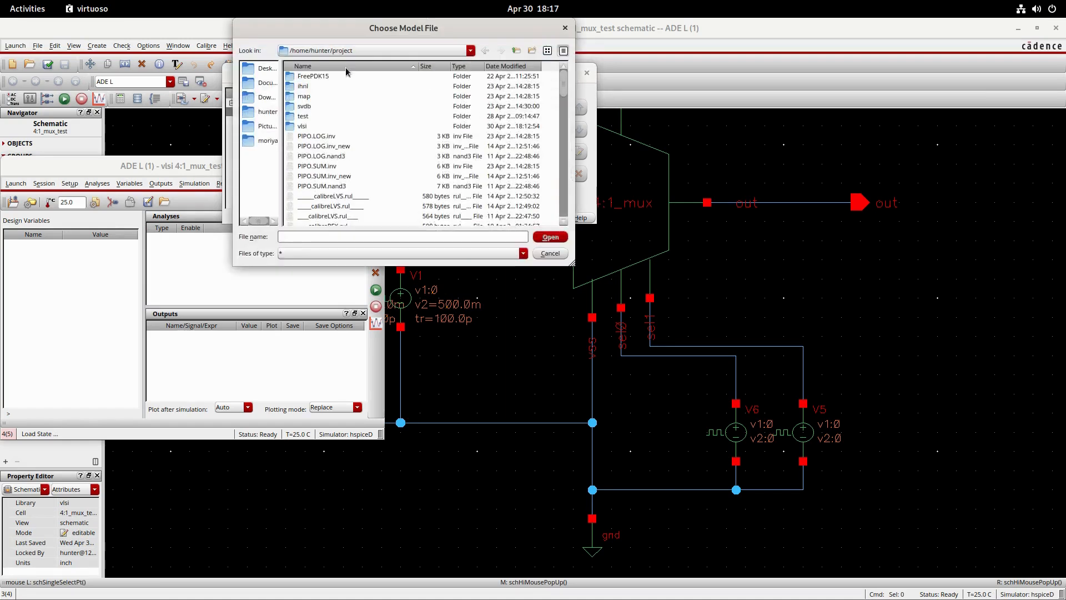
pyautogui.doubleClick(315, 76)
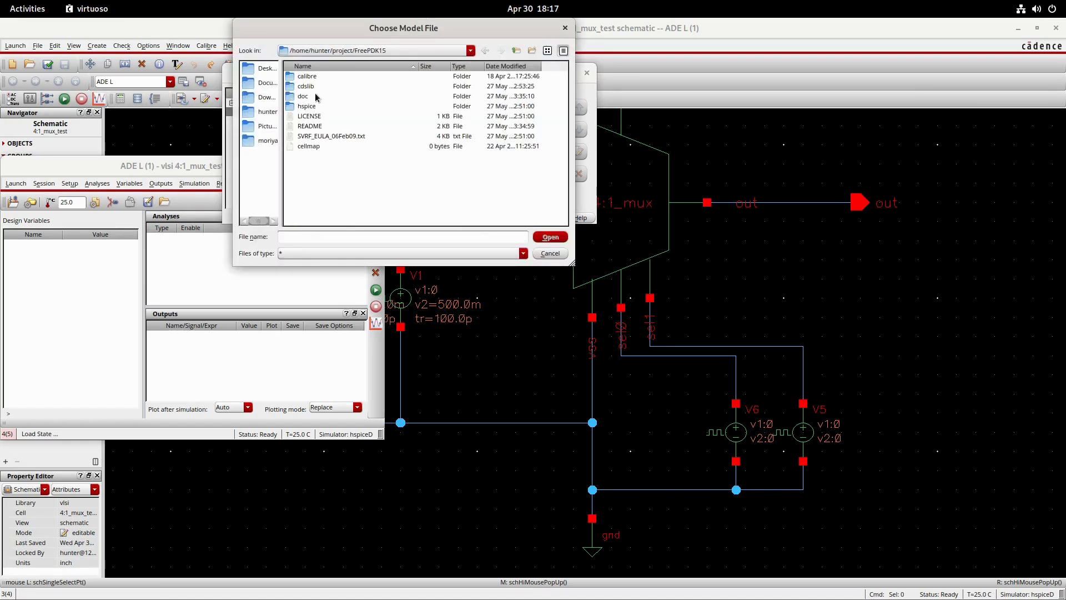
pyautogui.doubleClick(307, 106)
pyautogui.doubleClick(321, 86)
pyautogui.click(333, 76)
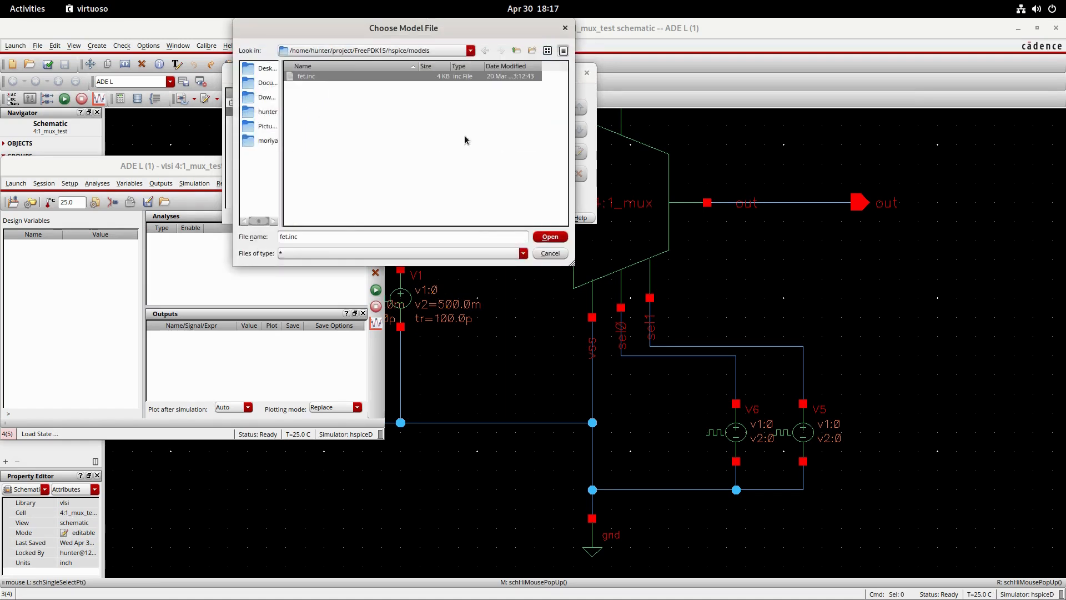
pyautogui.click(550, 236)
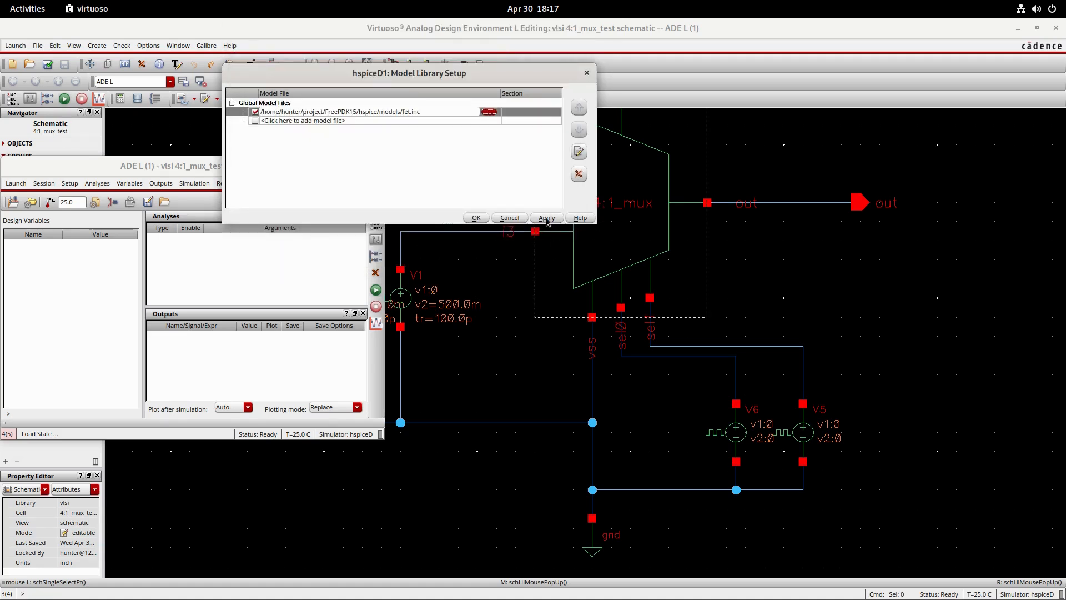
pyautogui.click(471, 218)
# - Set up an enabled transient analysis with start 0, stop 100n and step .1n
pyautogui.click(375, 223)
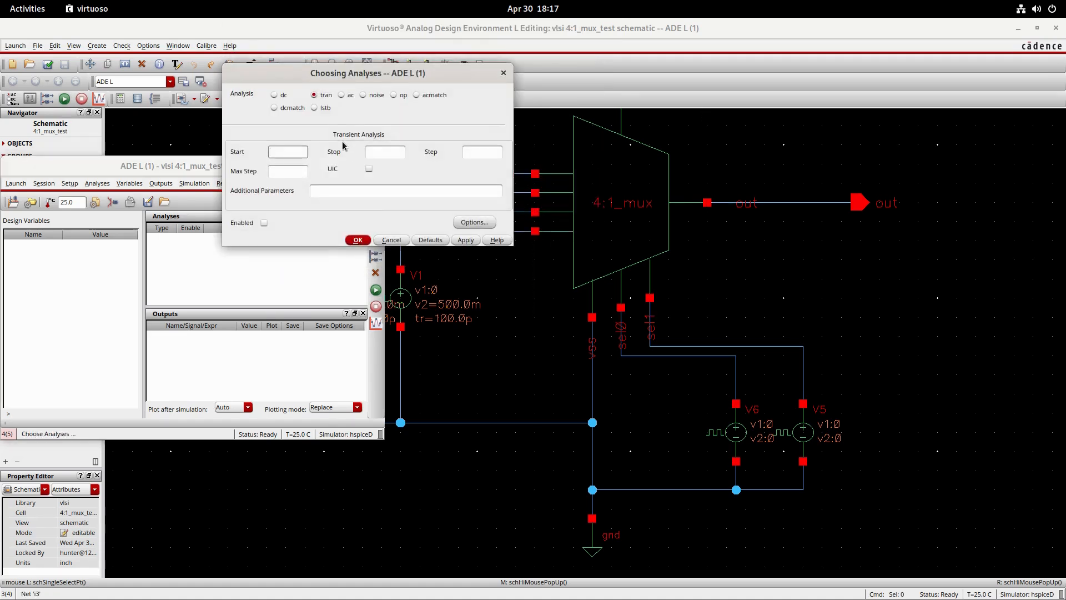
pyautogui.click(385, 151)
pyautogui.click(475, 152)
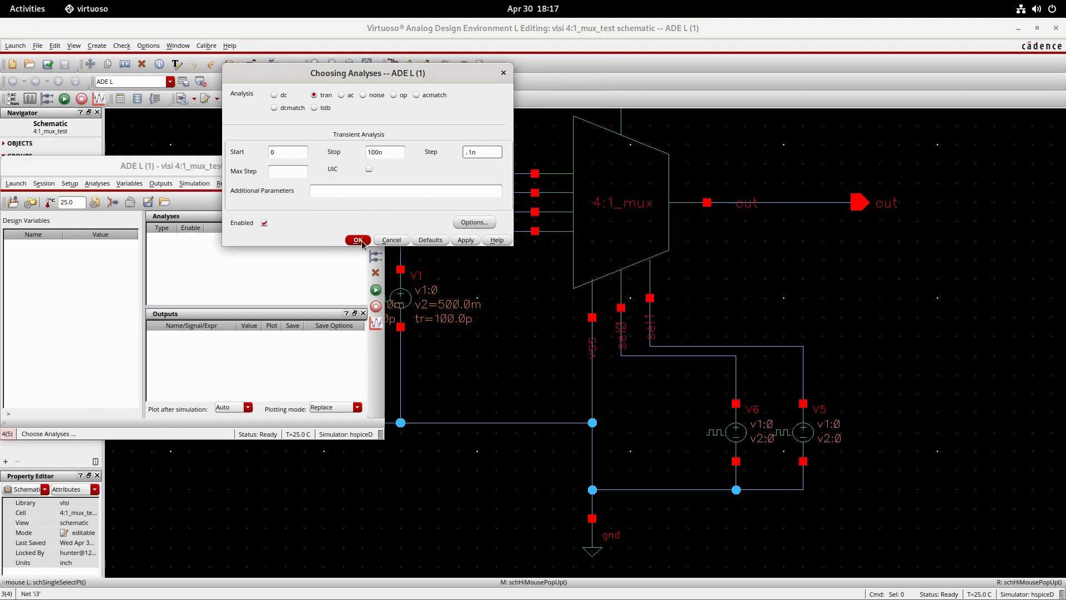
pyautogui.click(360, 241)
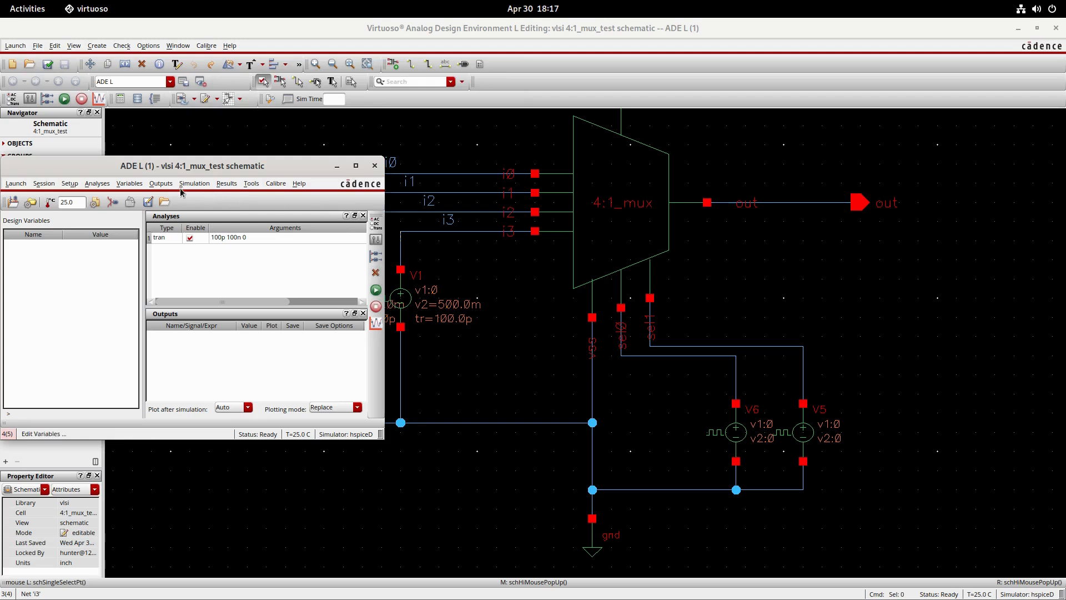
# - Try to pick the multiplexer's out wire on the schematic as an output to plot
pyautogui.click(159, 187)
pyautogui.moveTo(178, 253)
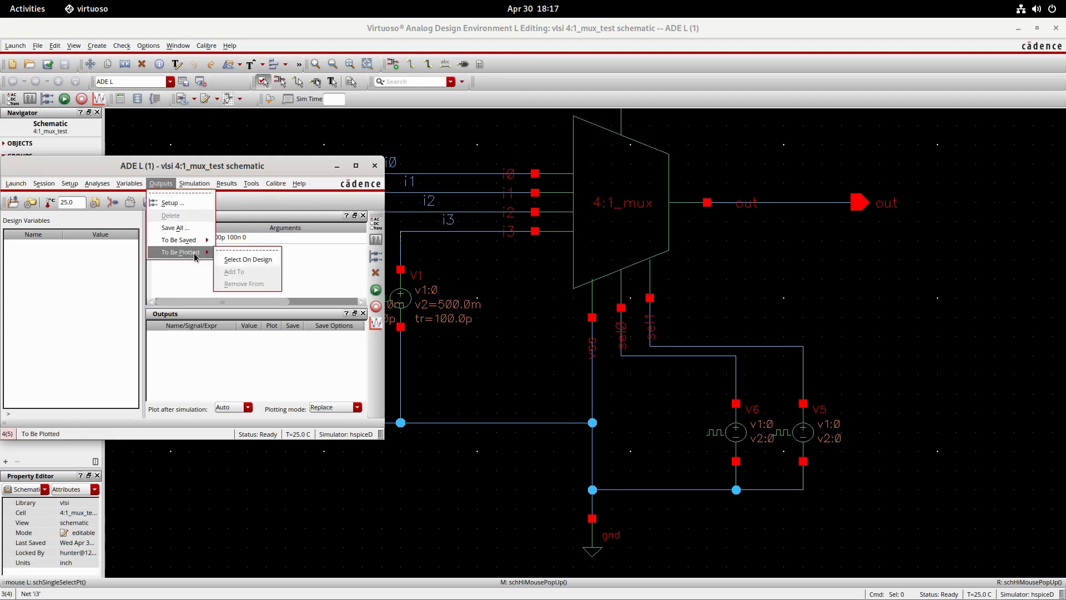
pyautogui.click(244, 262)
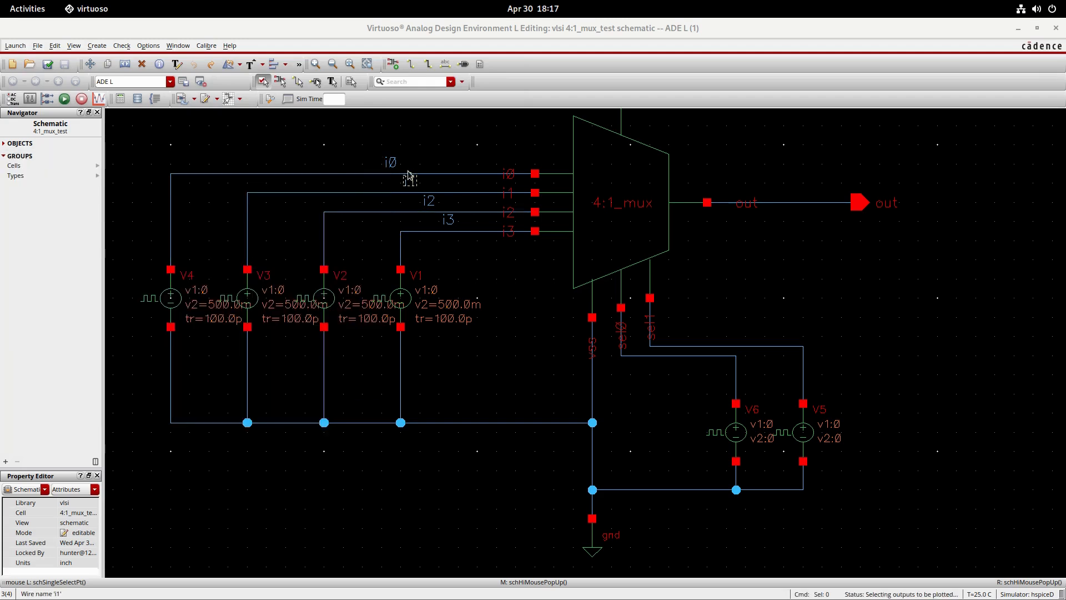
pyautogui.click(803, 205)
pyautogui.click(329, 196)
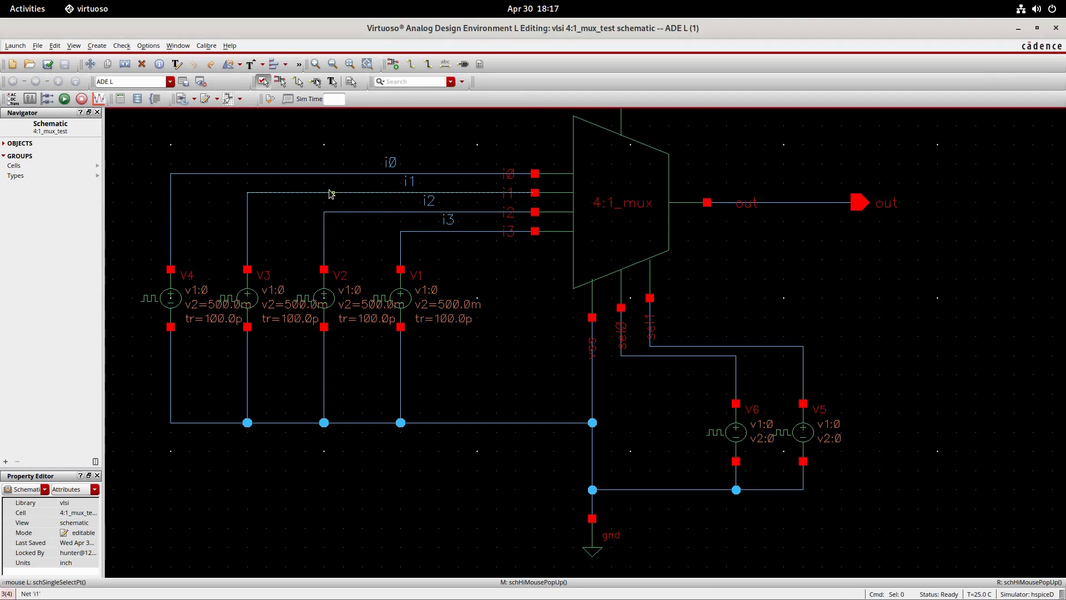
pyautogui.click(803, 203)
pyautogui.press('q')
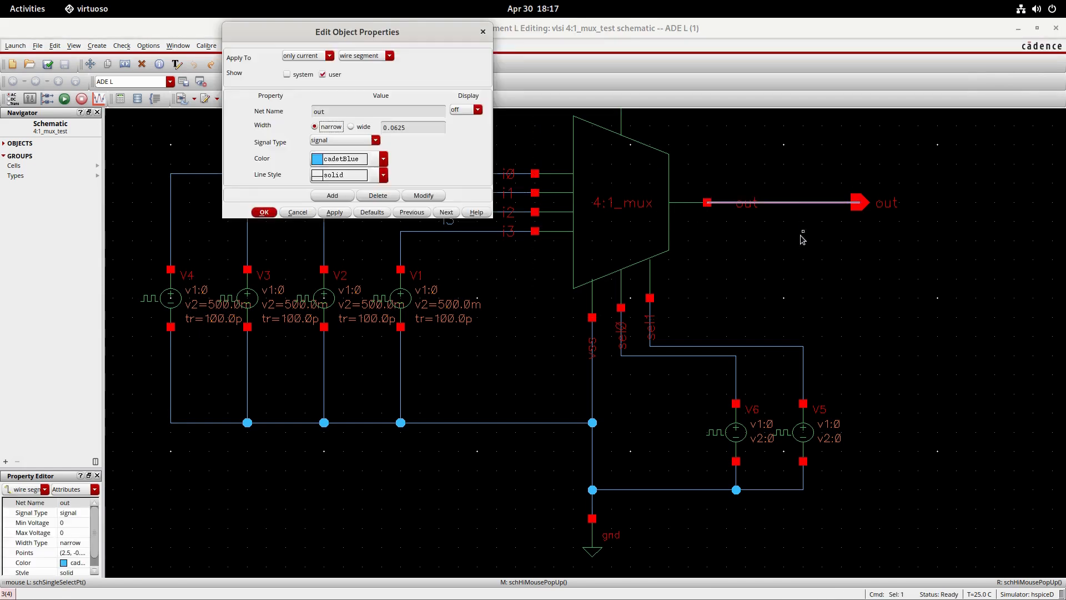
pyautogui.press('Escape')
# - Return to ADE L and try again to pick the out and i0 wires on the design for plotting
pyautogui.press('super')
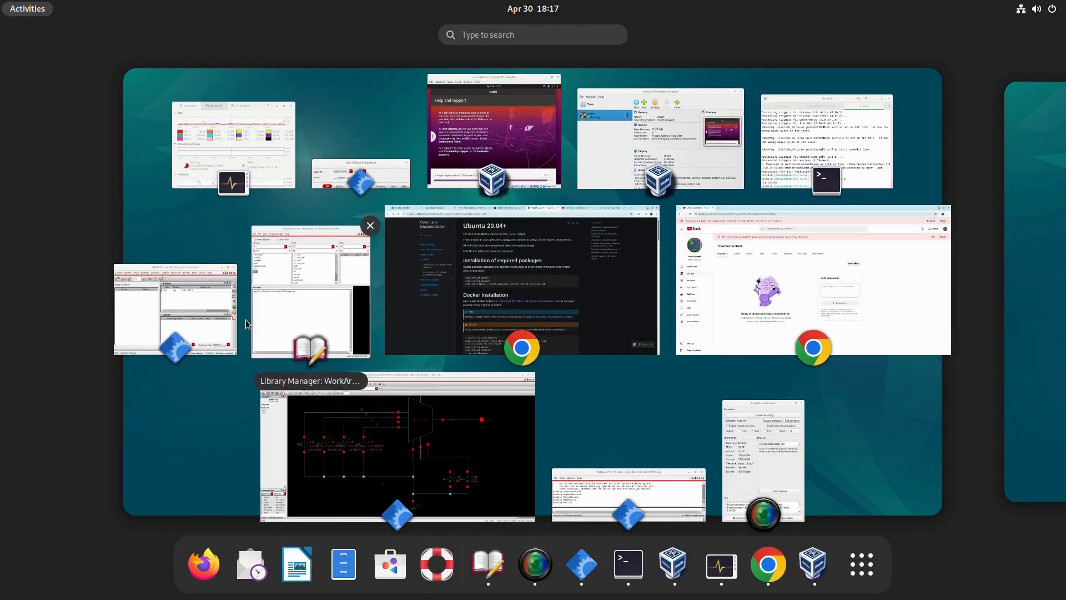
pyautogui.click(222, 311)
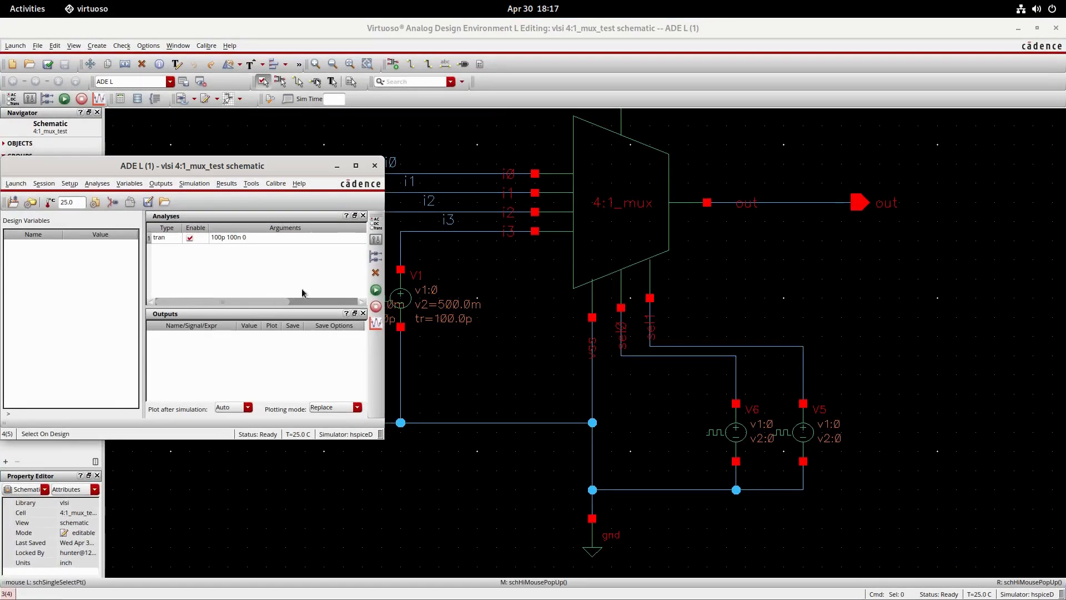
pyautogui.click(161, 184)
pyautogui.moveTo(202, 255)
pyautogui.click(248, 259)
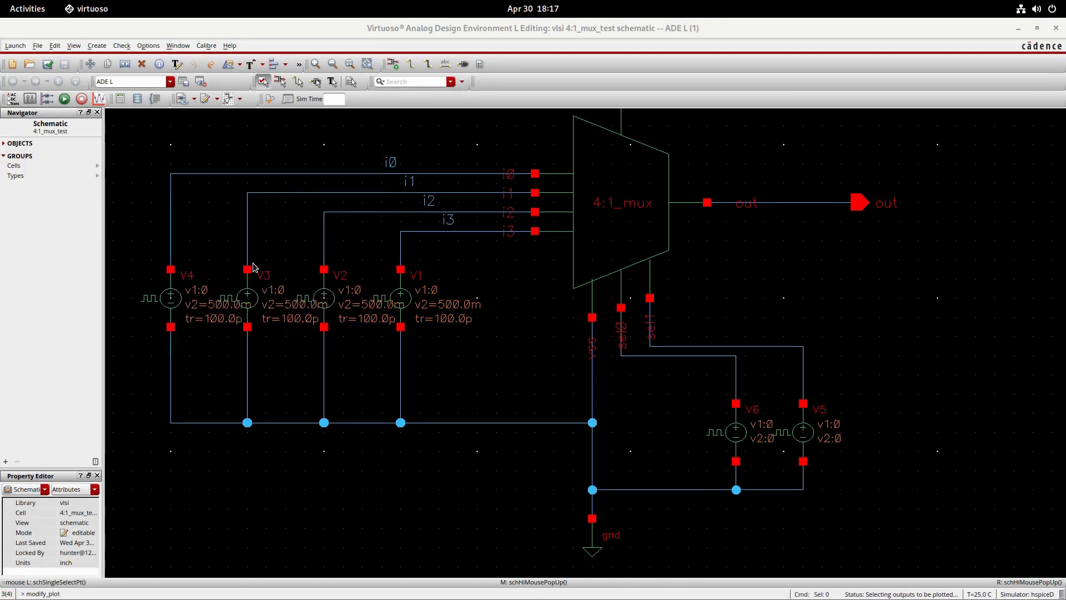
pyautogui.click(792, 207)
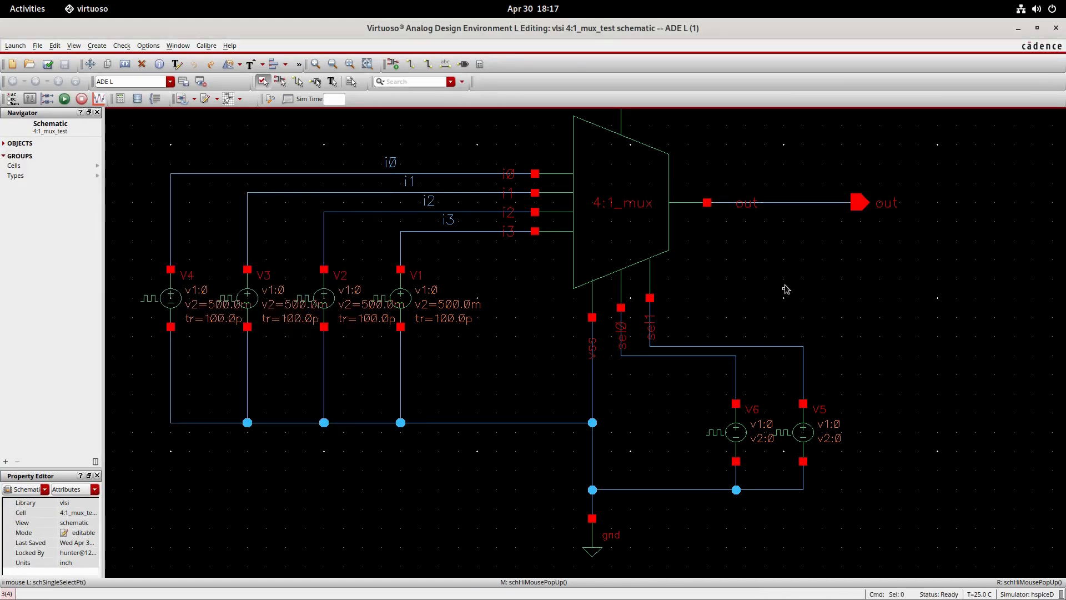
pyautogui.doubleClick(270, 174)
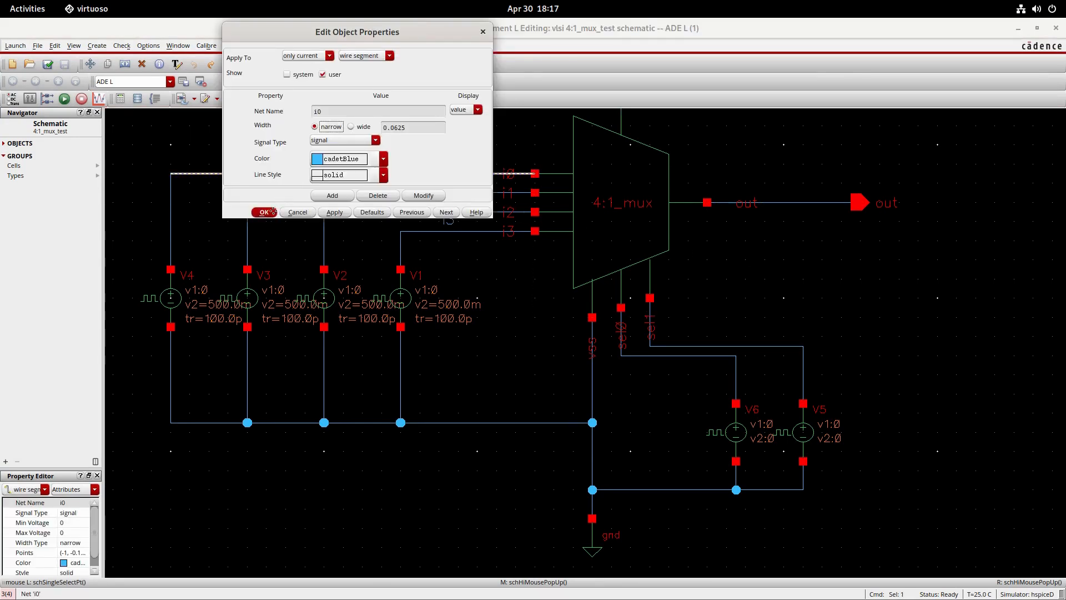
pyautogui.click(273, 212)
pyautogui.click(289, 158)
# - Bring ADE L back, move its window aside, and run the transient simulation of the test schematic
pyautogui.moveTo(2, 4)
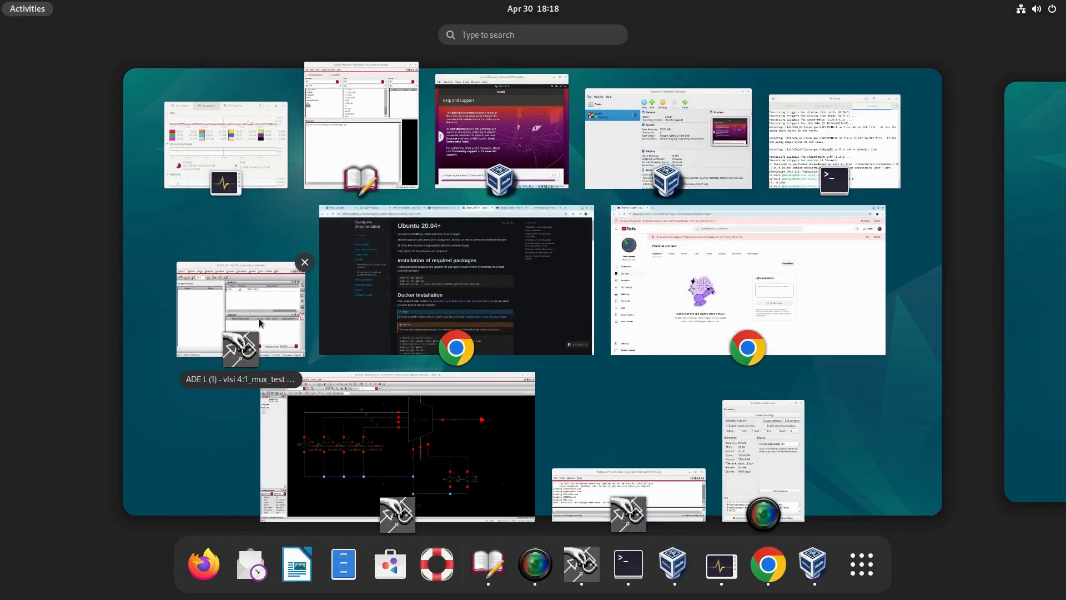
pyautogui.click(259, 322)
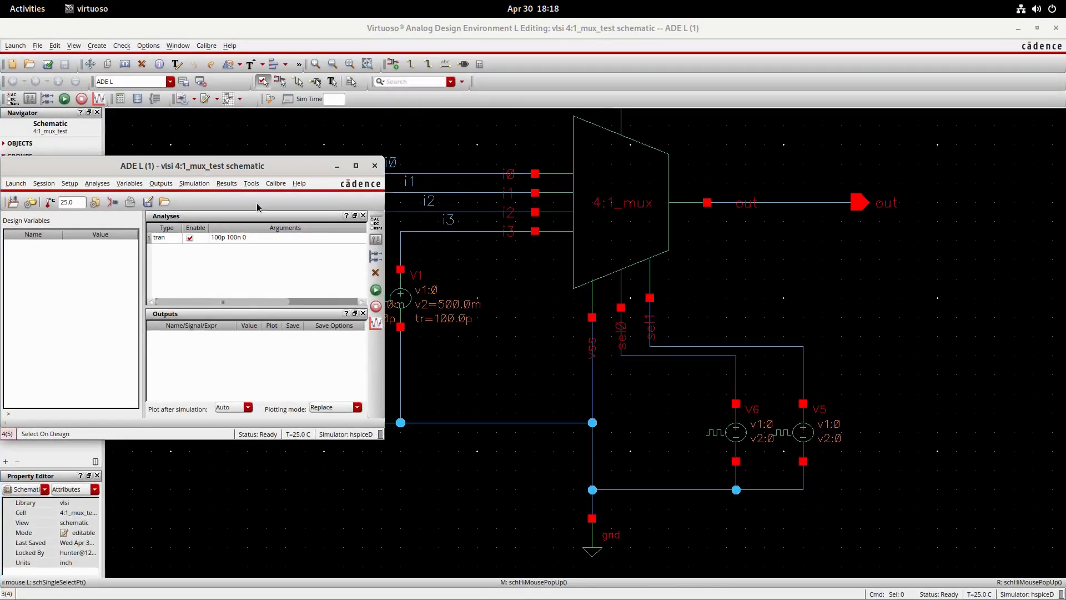
pyautogui.moveTo(258, 163); pyautogui.dragTo(528, 160)
pyautogui.click(54, 65)
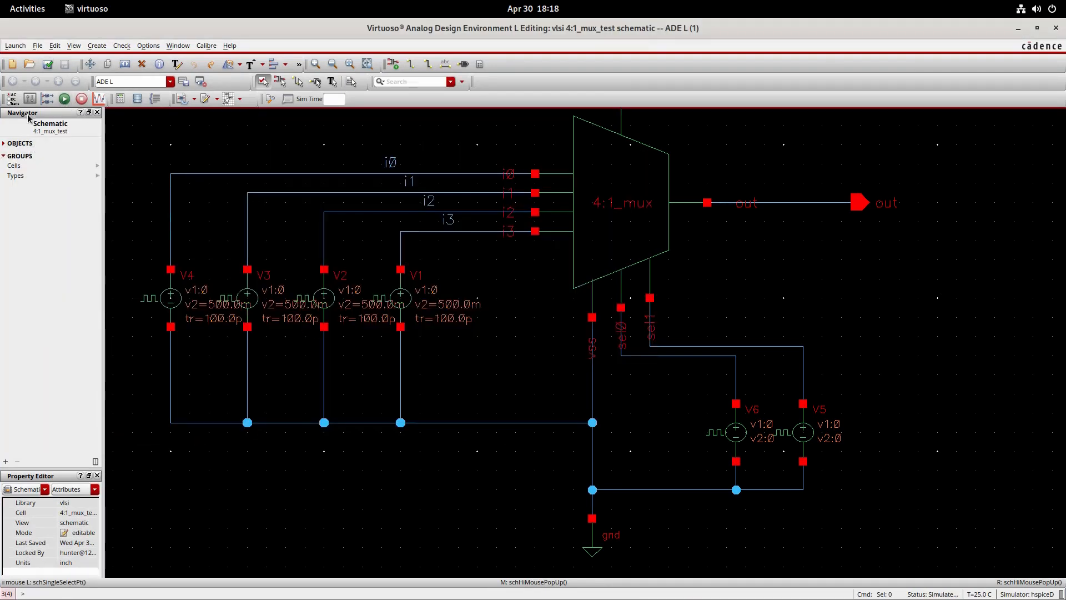
# - Select the out, i0, i1, i2 and i3 nets on the schematic as plotted outputs and rerun the simulation
pyautogui.moveTo(1, 1)
pyautogui.click(252, 321)
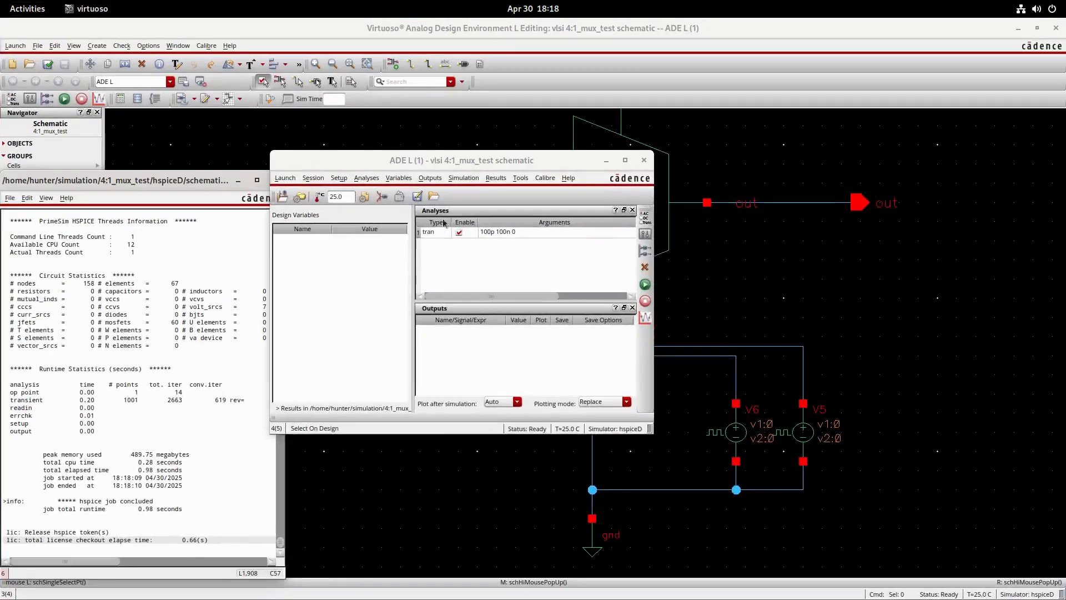
pyautogui.click(430, 178)
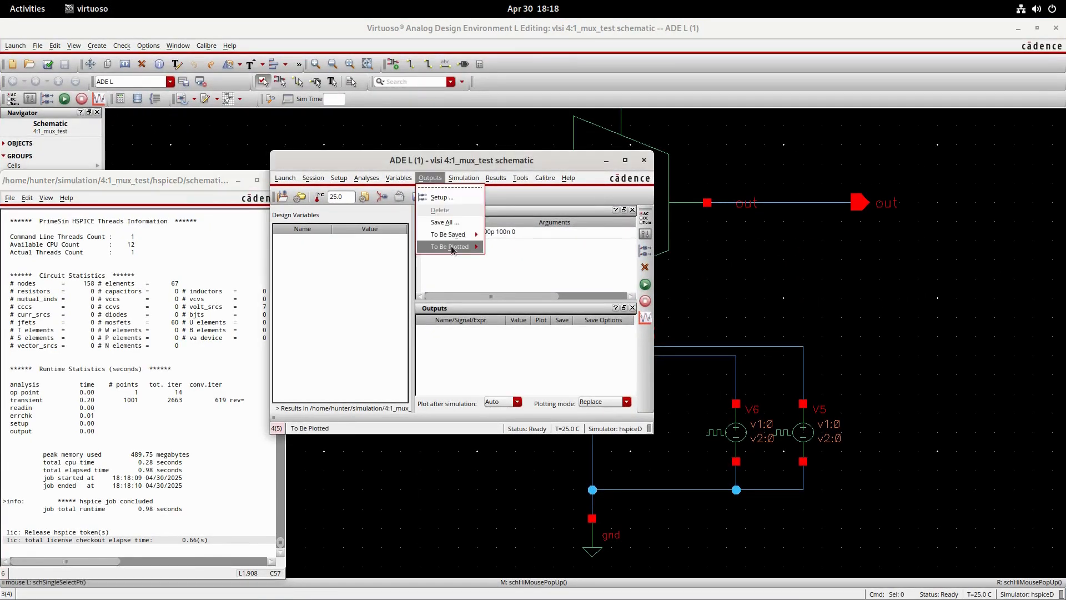
pyautogui.moveTo(449, 246)
pyautogui.click(500, 254)
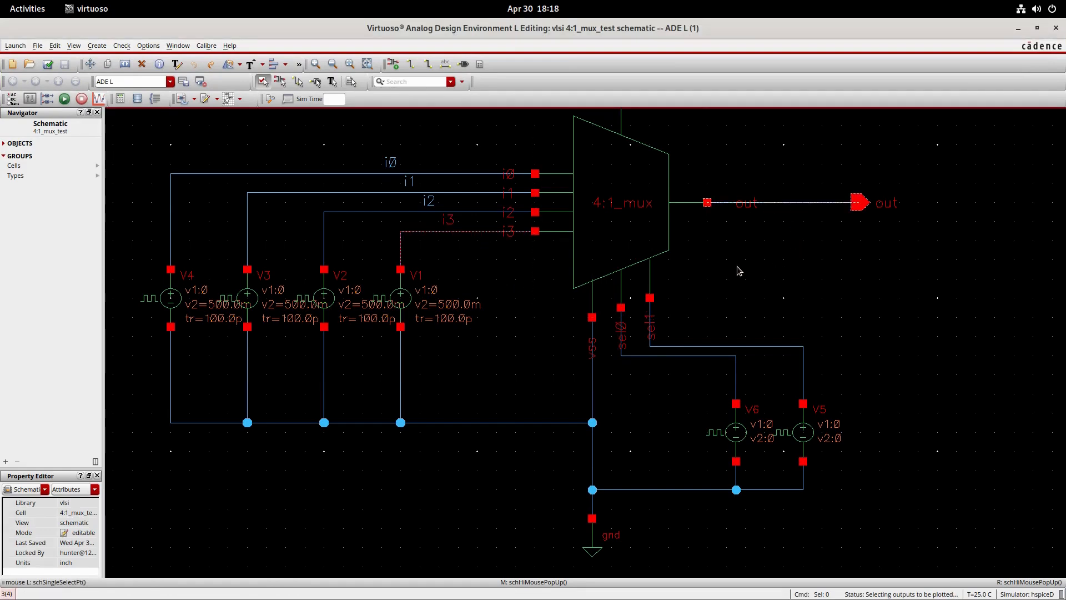
pyautogui.click(325, 175)
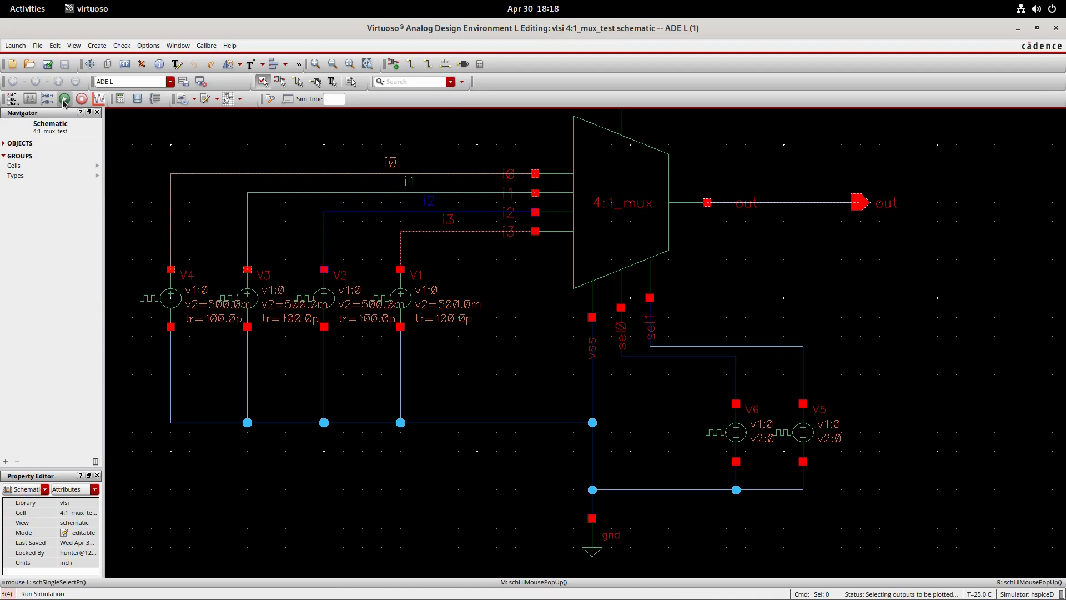
pyautogui.click(82, 103)
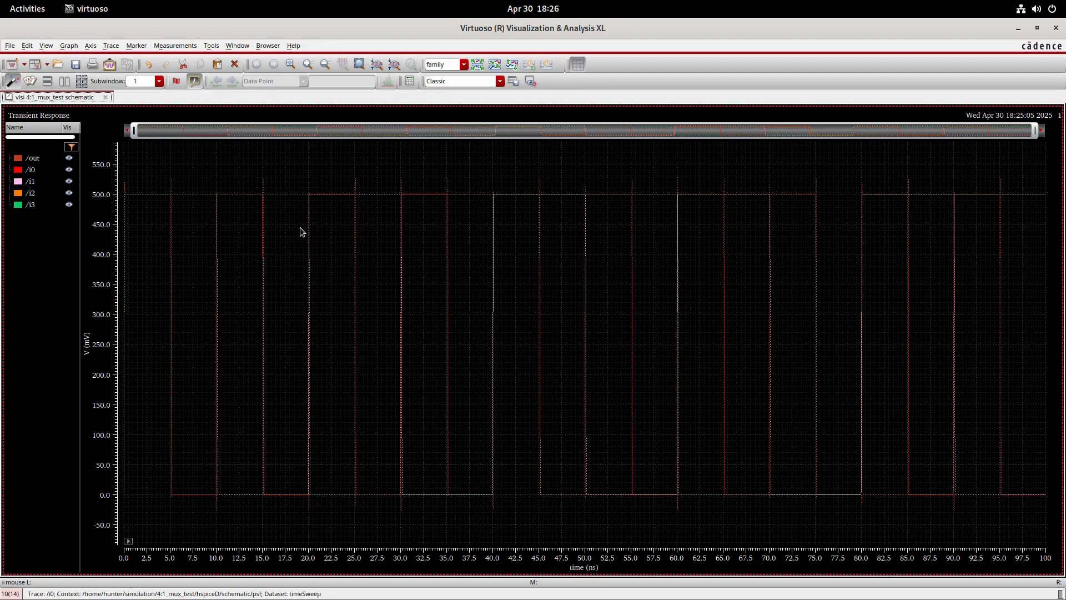
# - Select all five traces in the transient response plot, thicken them and give them a solid line style
pyautogui.moveTo(17, 218); pyautogui.dragTo(32, 156)
pyautogui.rightClick(25, 189)
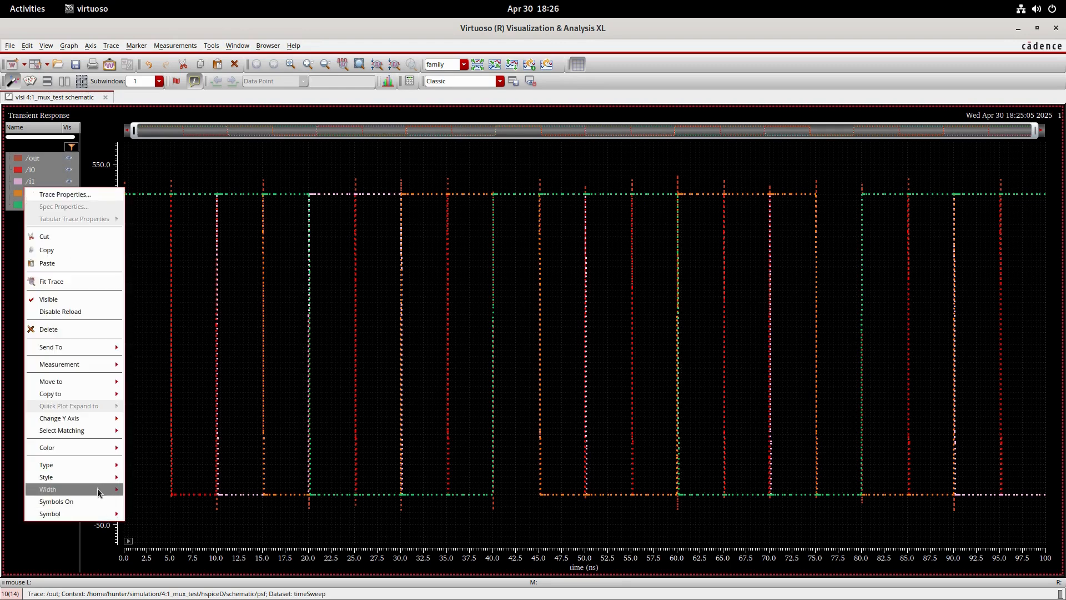
pyautogui.moveTo(106, 491)
pyautogui.click(144, 516)
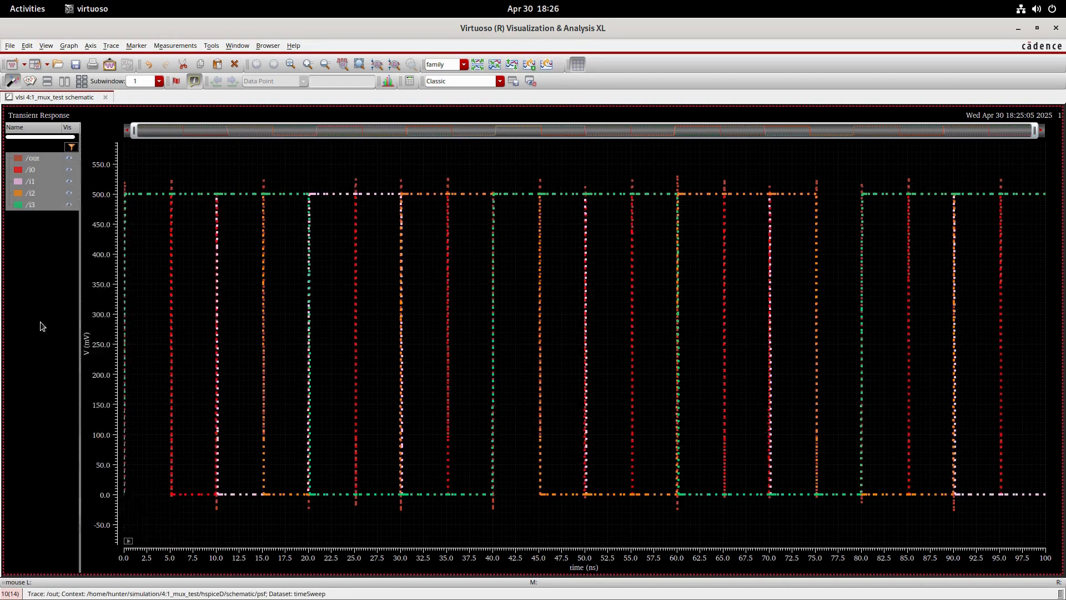
pyautogui.rightClick(49, 172)
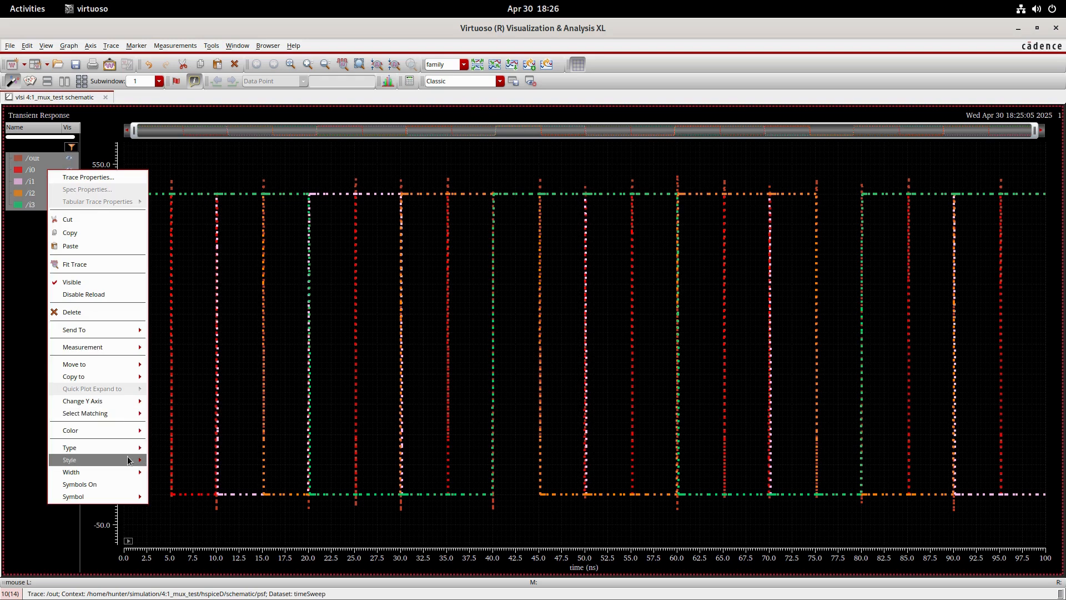
pyautogui.moveTo(111, 472)
pyautogui.click(167, 470)
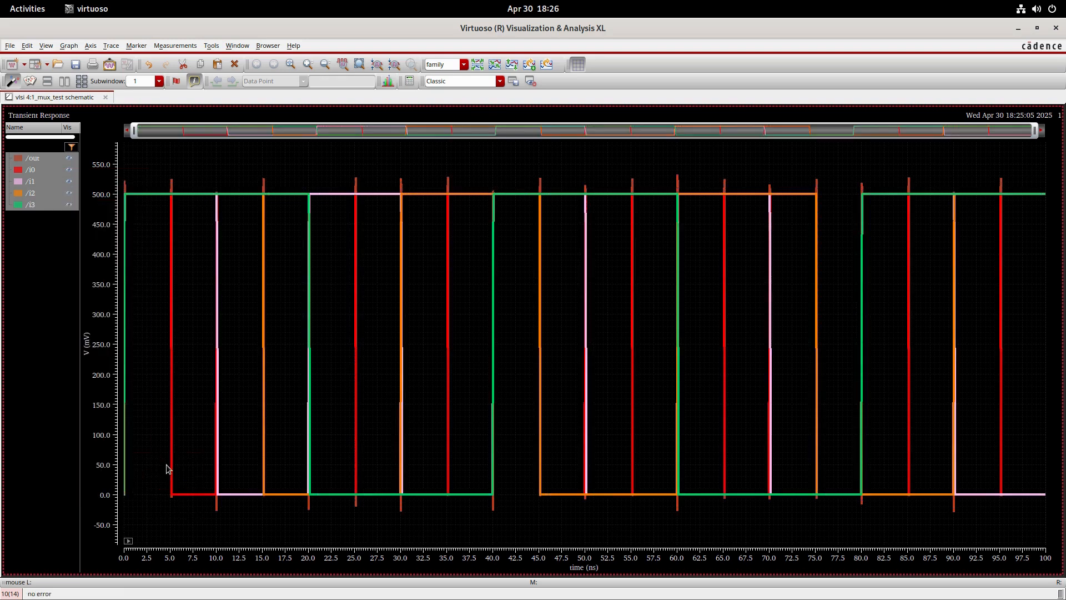
# - Split the traces into separate strips and highlight /i0, /i1, /i2 and /i3 in turn, ending on /i0, for comparison with /out
pyautogui.click(477, 64)
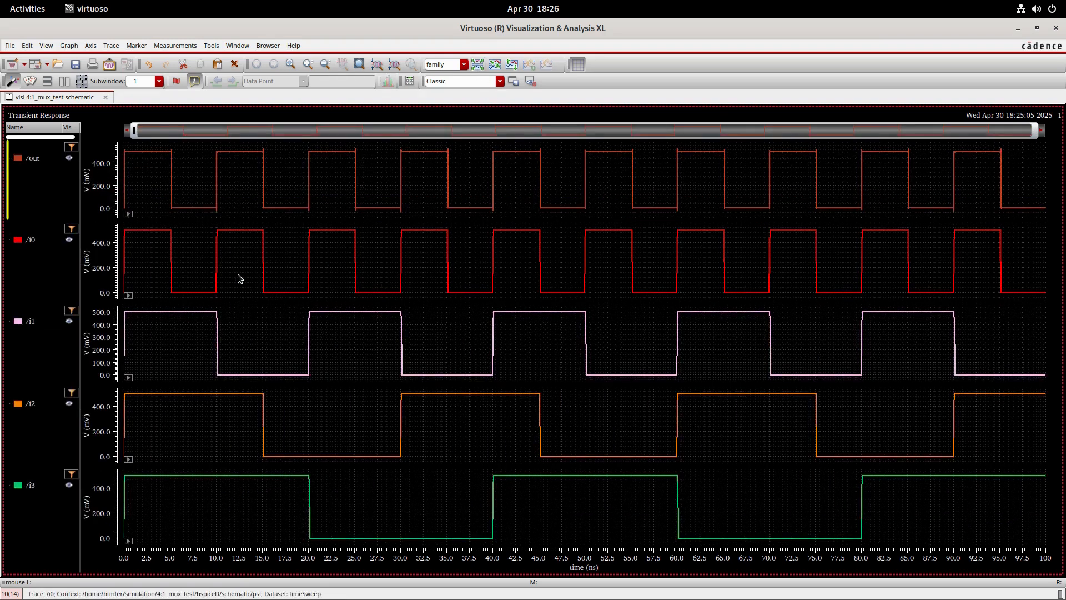
pyautogui.click(28, 244)
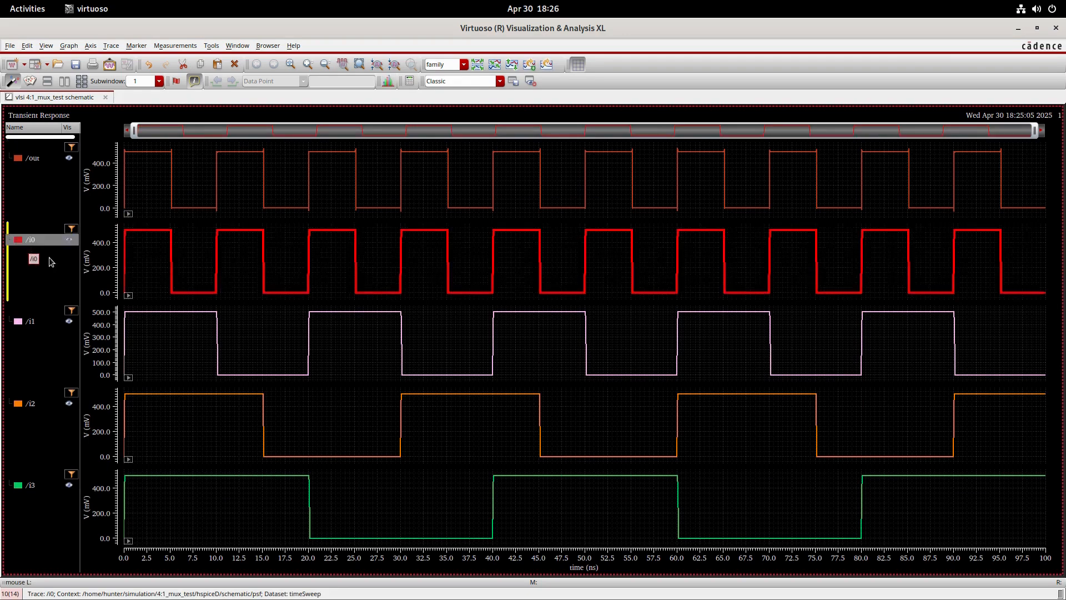
pyautogui.click(34, 325)
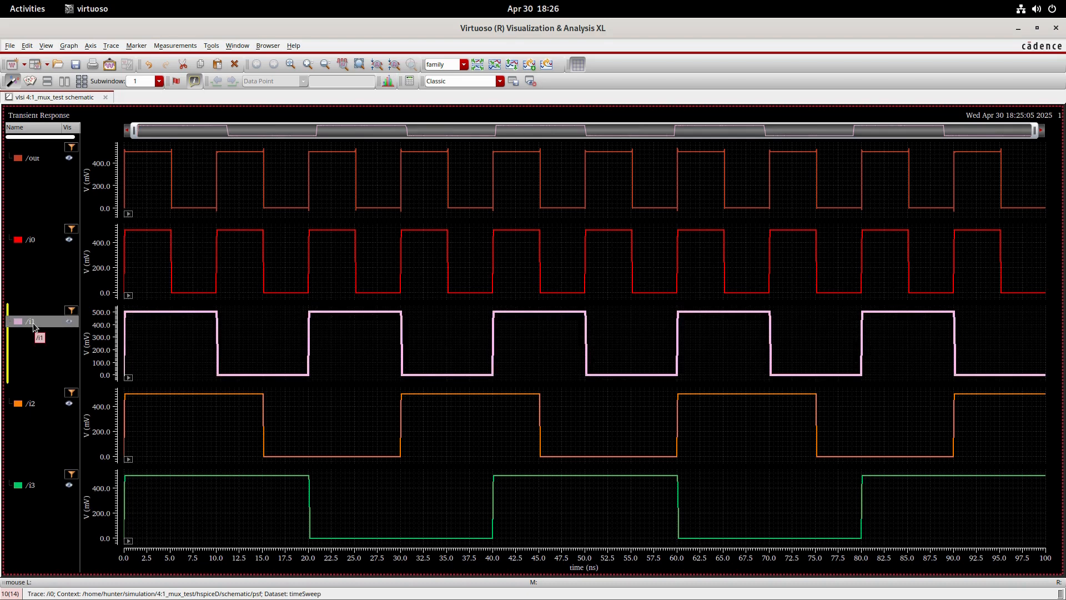
pyautogui.click(31, 410)
pyautogui.click(35, 487)
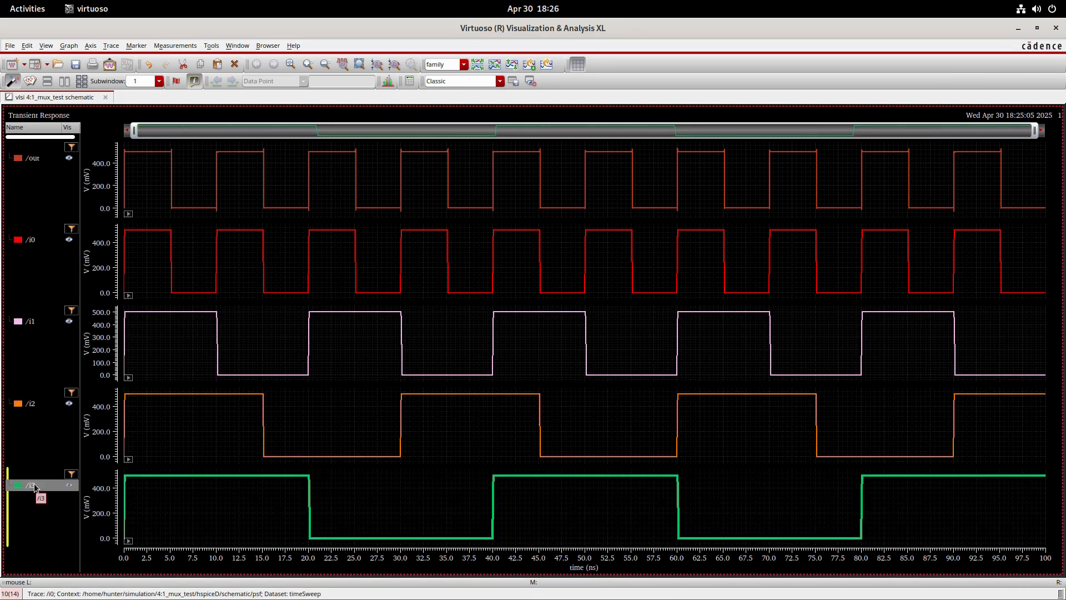
pyautogui.click(31, 243)
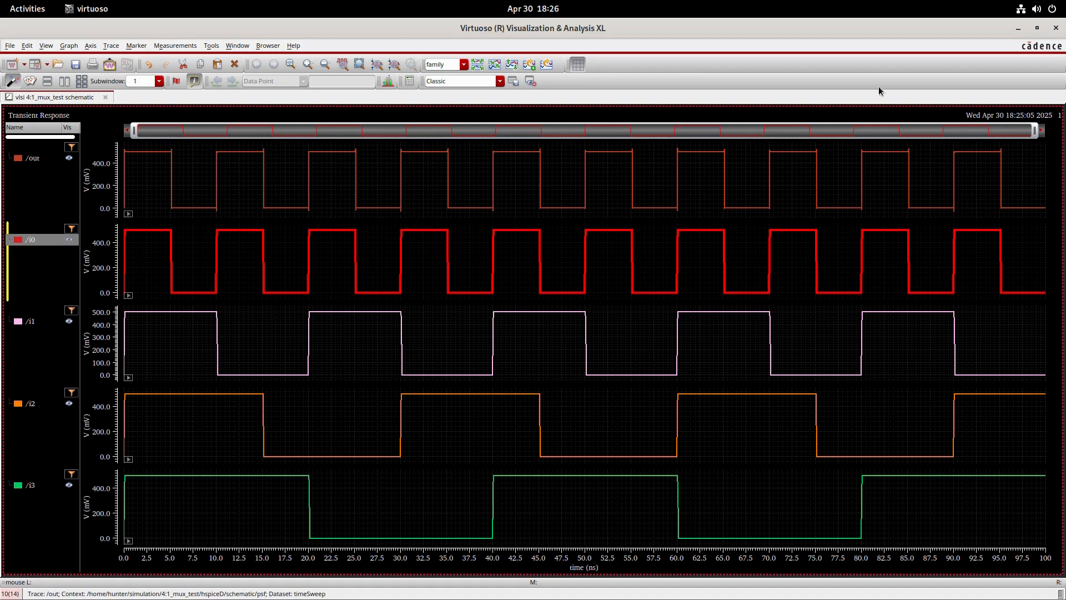
# - Close the waveform window and maximize the 4:1_mux_test schematic window to work on the select-line sources
pyautogui.click(1056, 28)
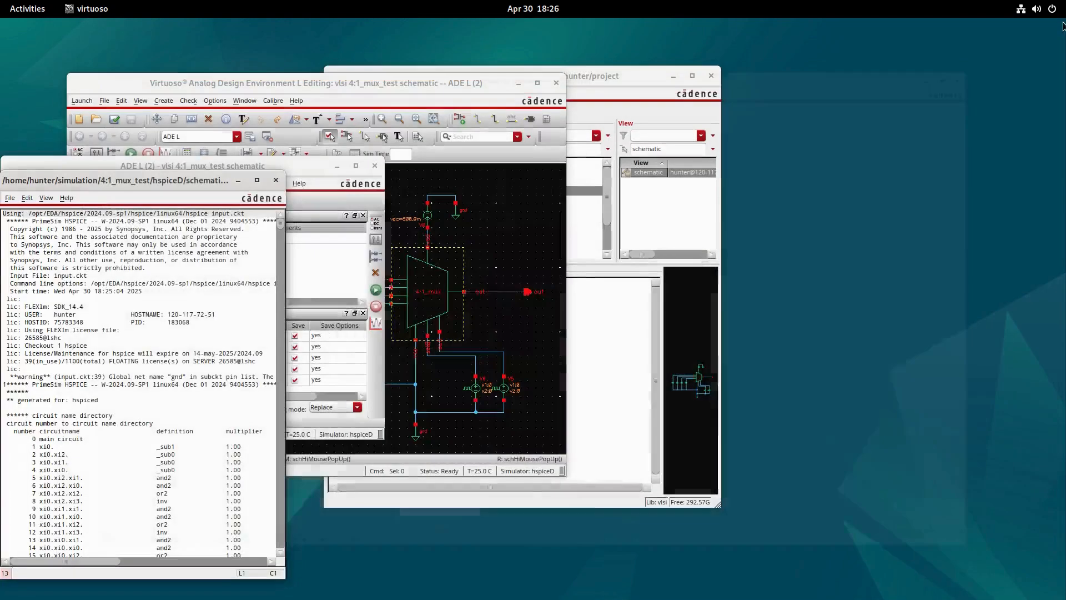
pyautogui.click(582, 83)
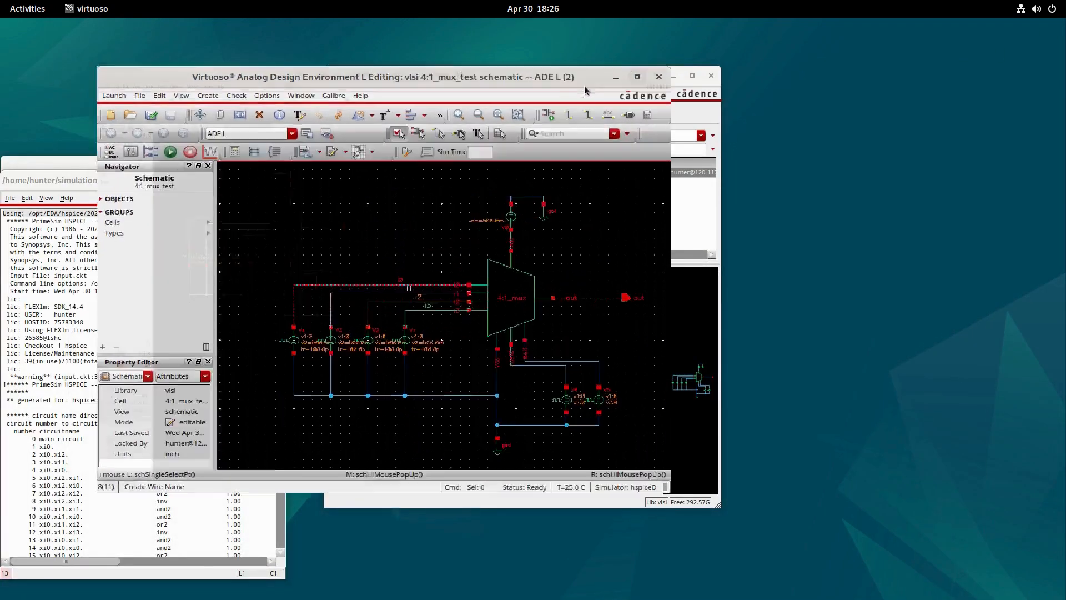
pyautogui.scroll(1, 429, 287)
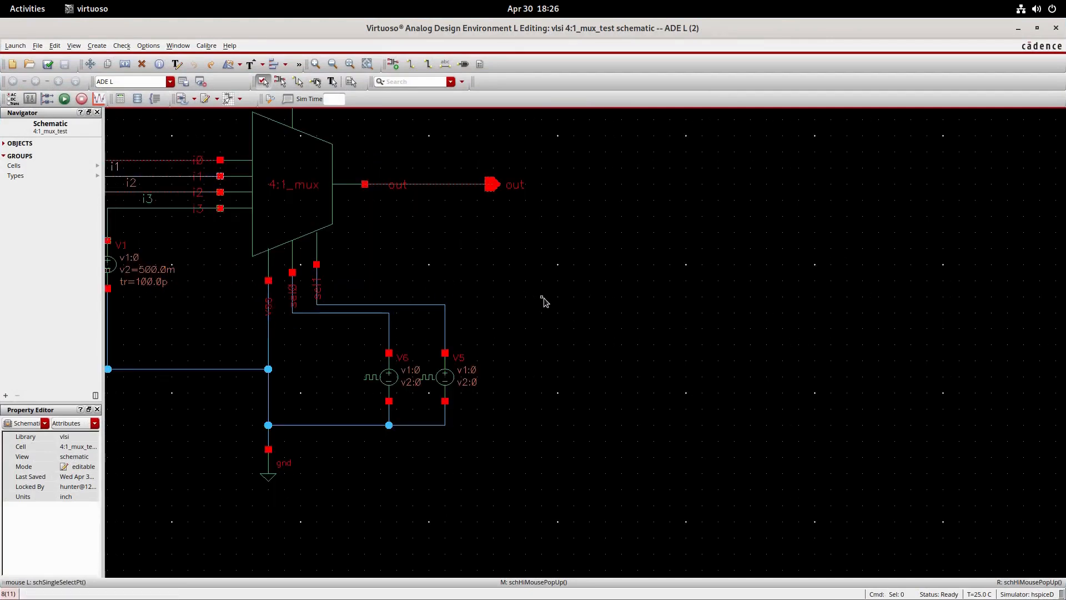
pyautogui.scroll(1, 554, 313)
pyautogui.moveTo(555, 312); pyautogui.dragTo(928, 150, button='middle')
pyautogui.scroll(-1, 644, 302)
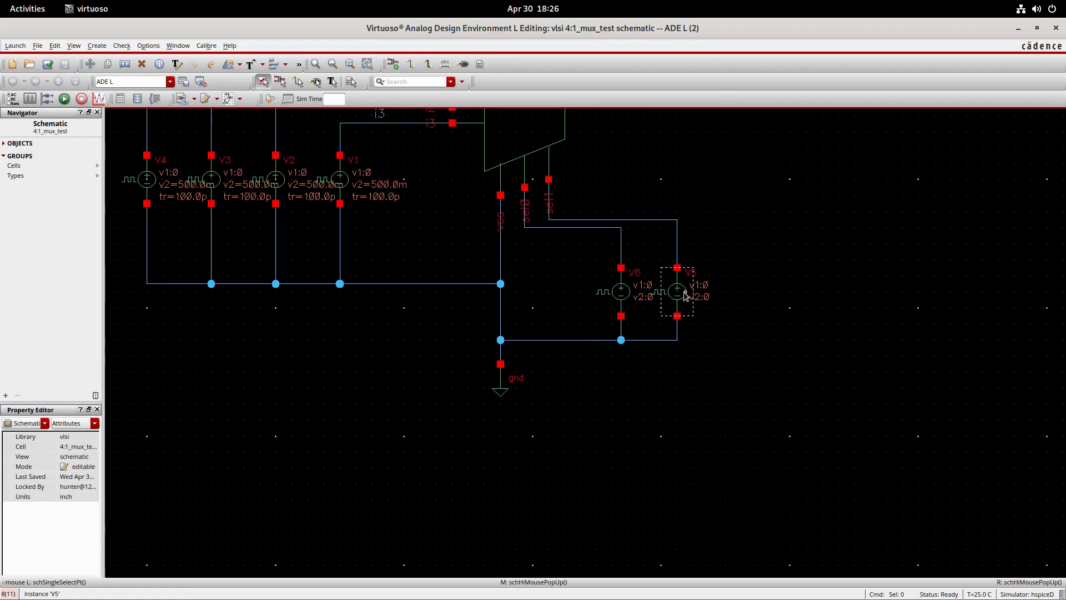
# - Set Voltage 1 and Voltage 2 of the V5 pulse source on sel1 to 0.5 V, then save the schematic and rerun the simulation
pyautogui.click(682, 296)
pyautogui.press('q')
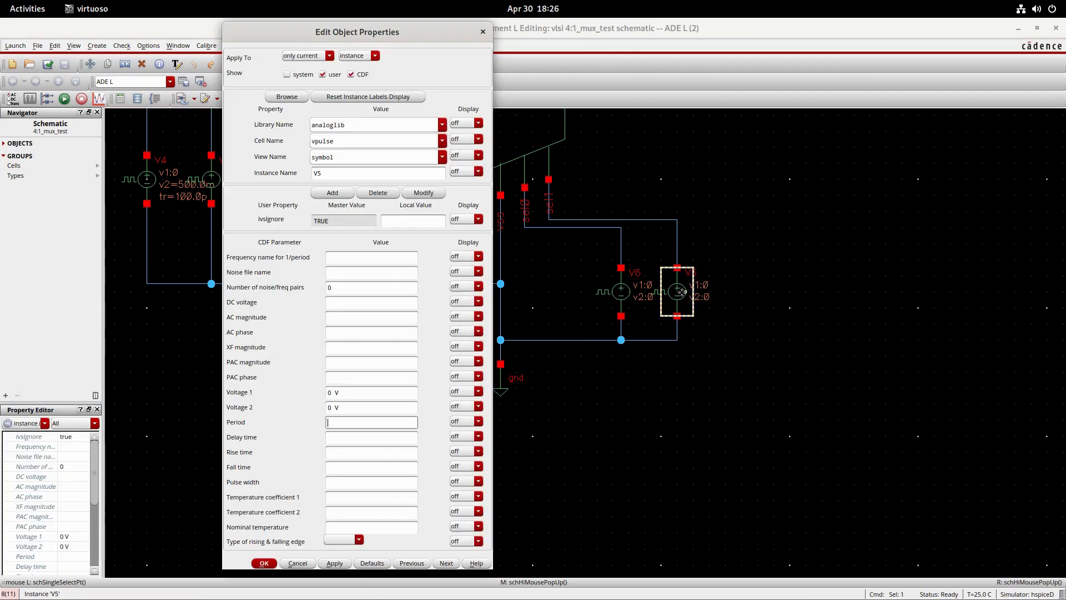
pyautogui.click(332, 393)
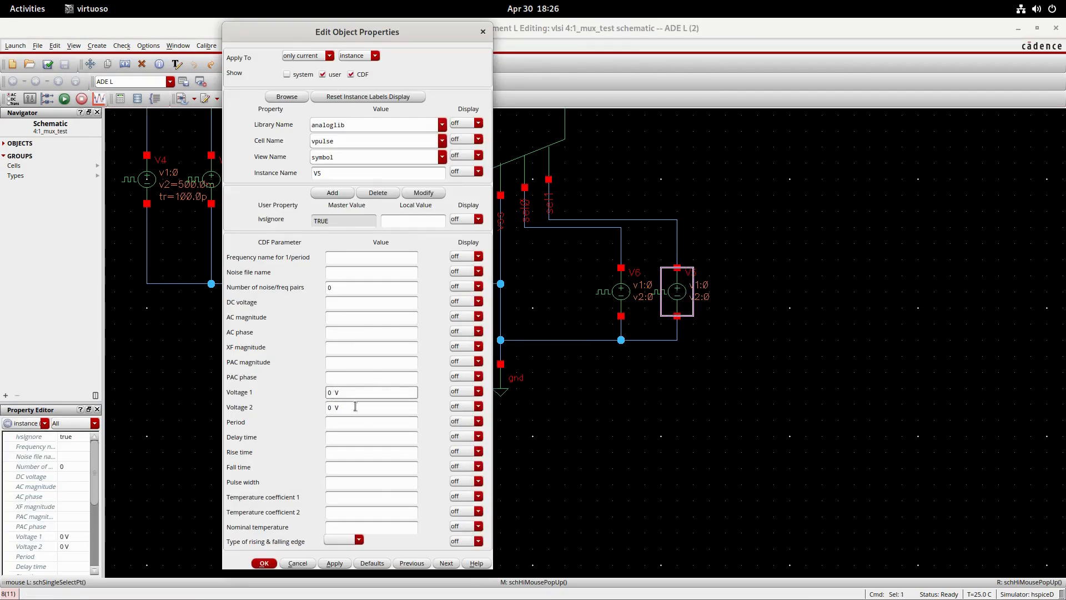
pyautogui.write('.5')
pyautogui.click(331, 407)
pyautogui.write('.5')
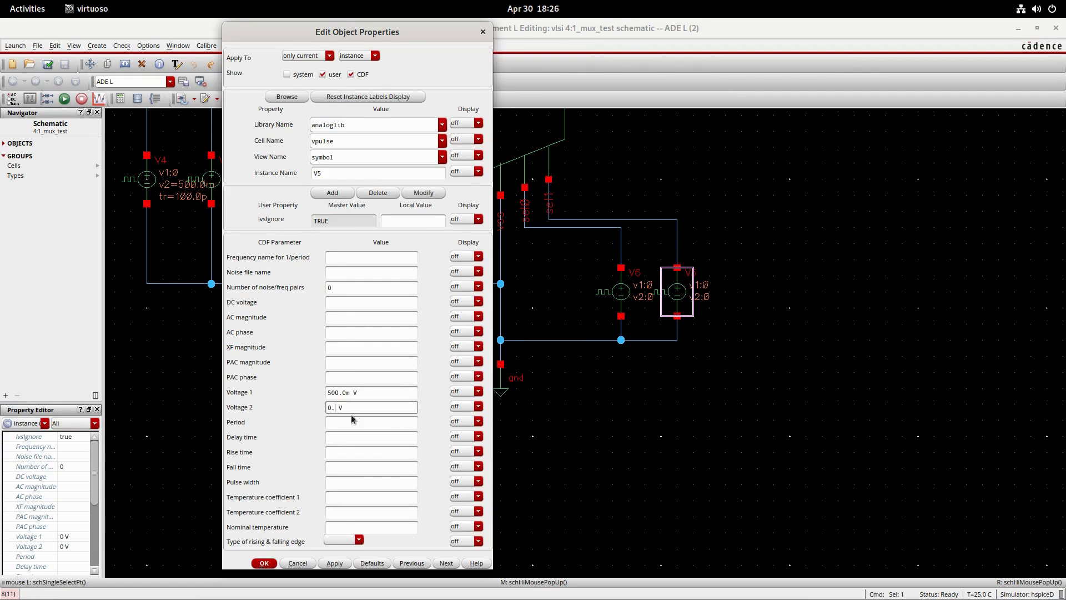
pyautogui.click(264, 563)
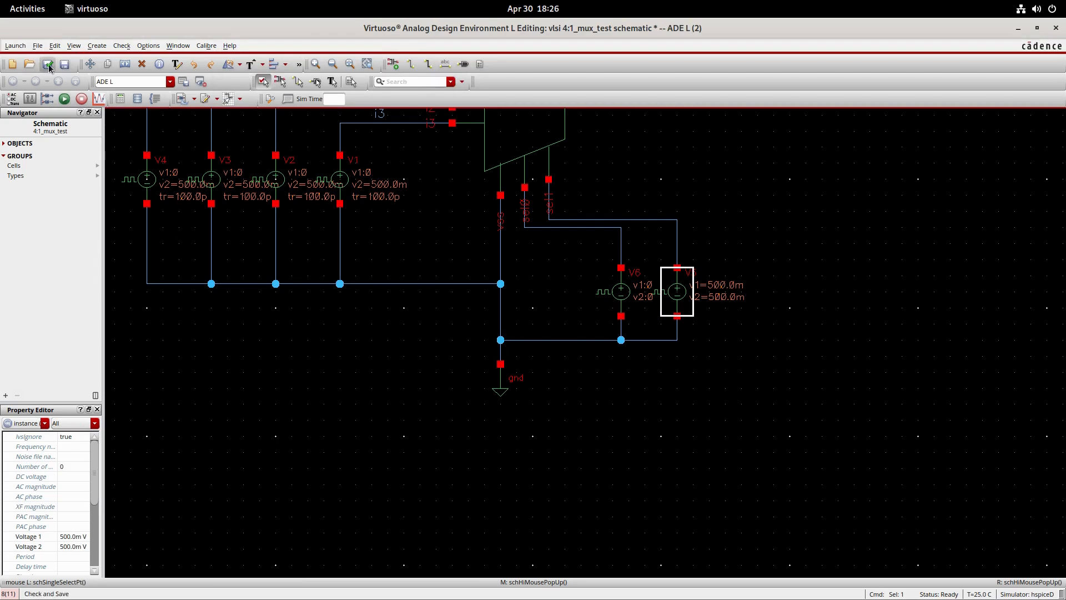
pyautogui.click(64, 105)
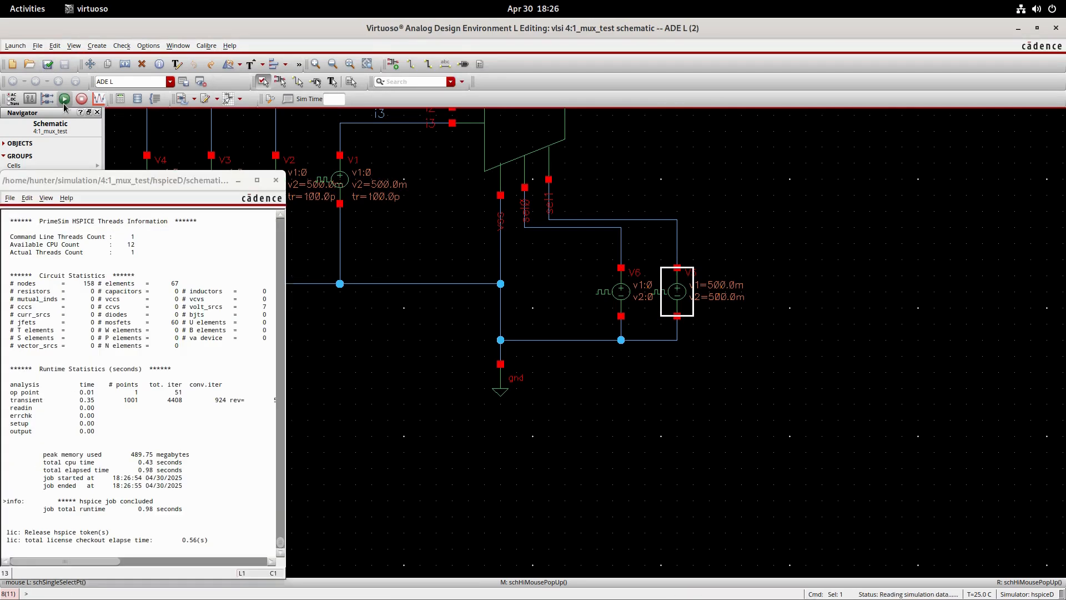
# - Select all five traces in the new transient response plot and give them medium width and a solid line style
pyautogui.moveTo(164, 286); pyautogui.dragTo(158, 220)
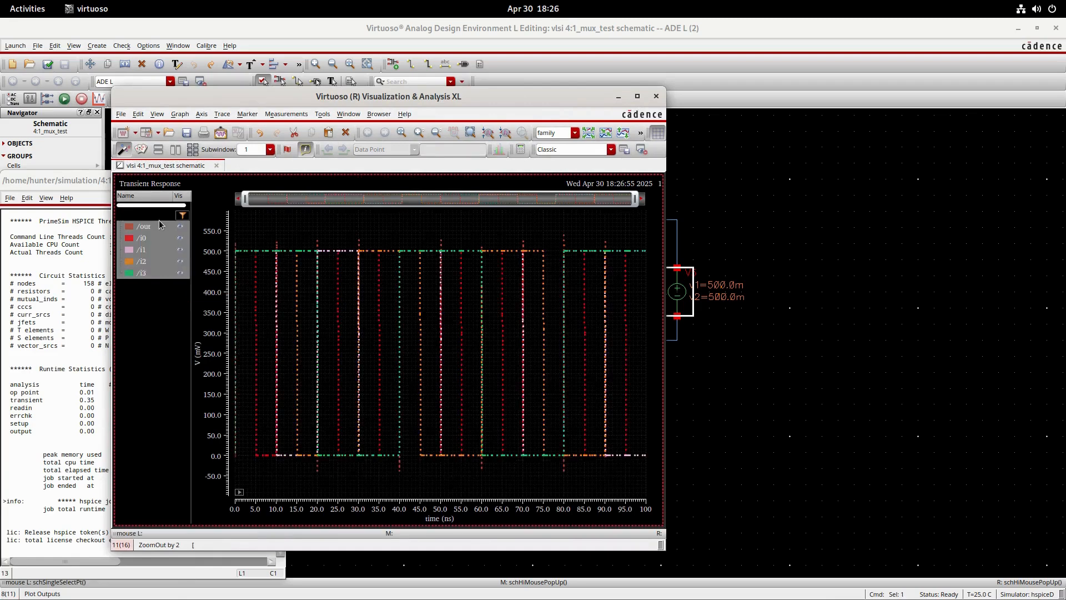
pyautogui.rightClick(145, 241)
pyautogui.moveTo(212, 547)
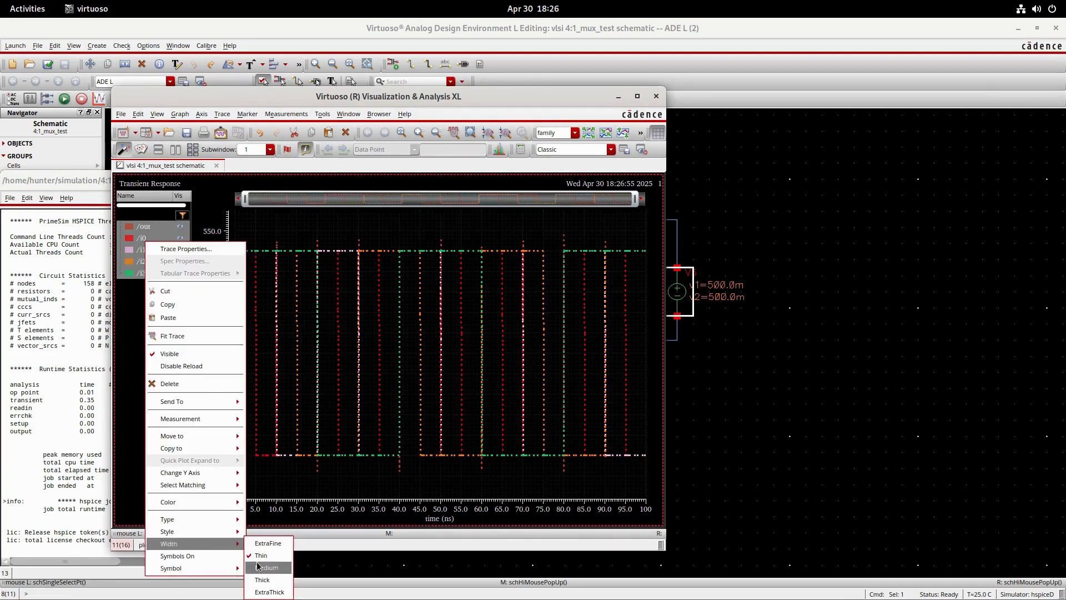
pyautogui.click(258, 569)
pyautogui.rightClick(142, 257)
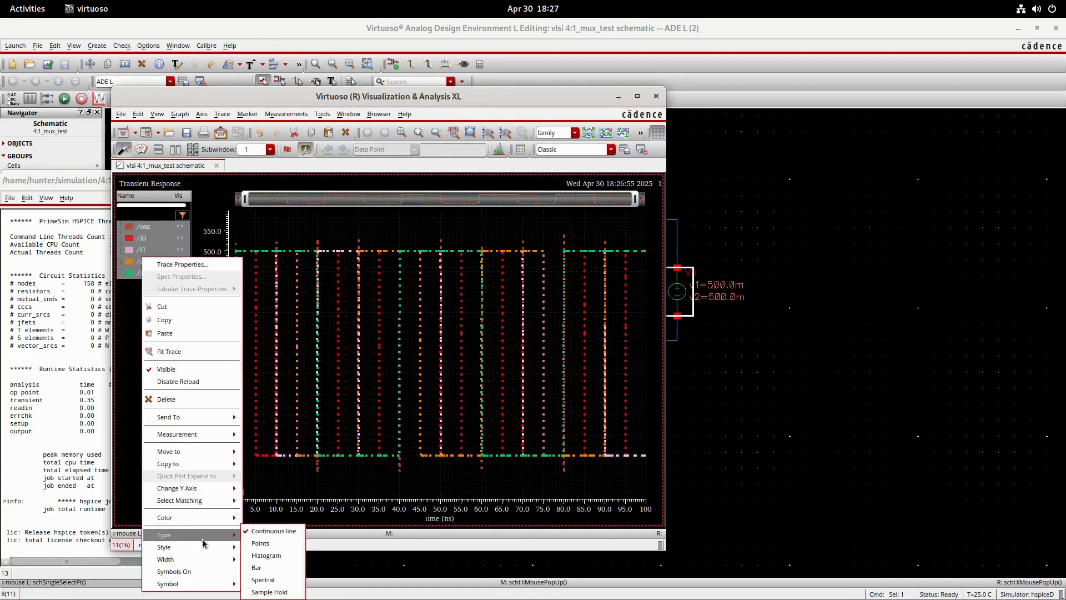
pyautogui.click(272, 526)
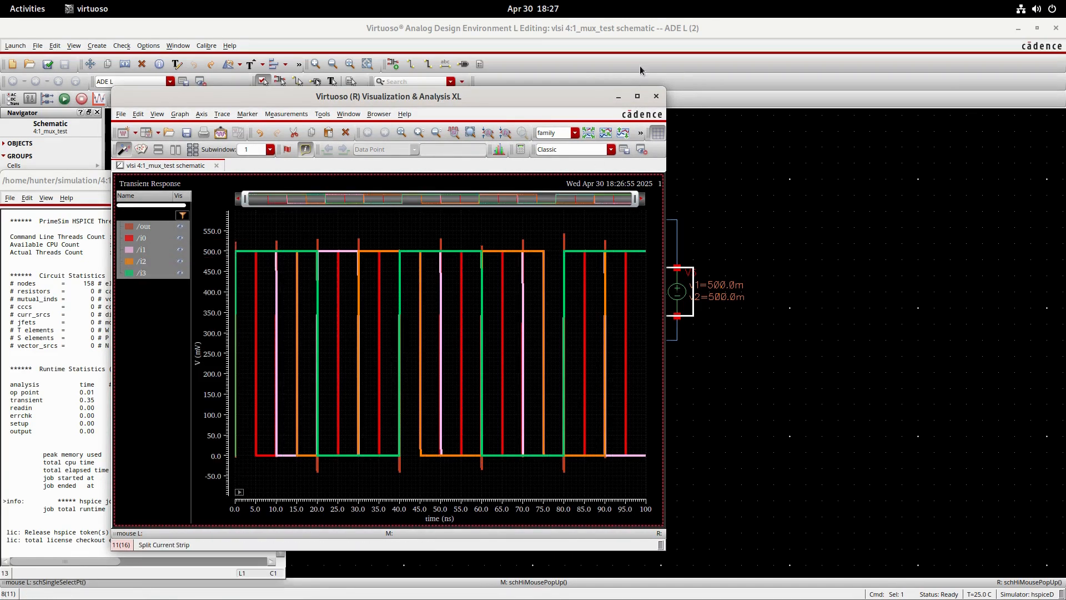
# - Maximize the plot window, split all traces into separate strips, and compare the /out waveform with the input waveforms
pyautogui.click(637, 96)
pyautogui.click(478, 64)
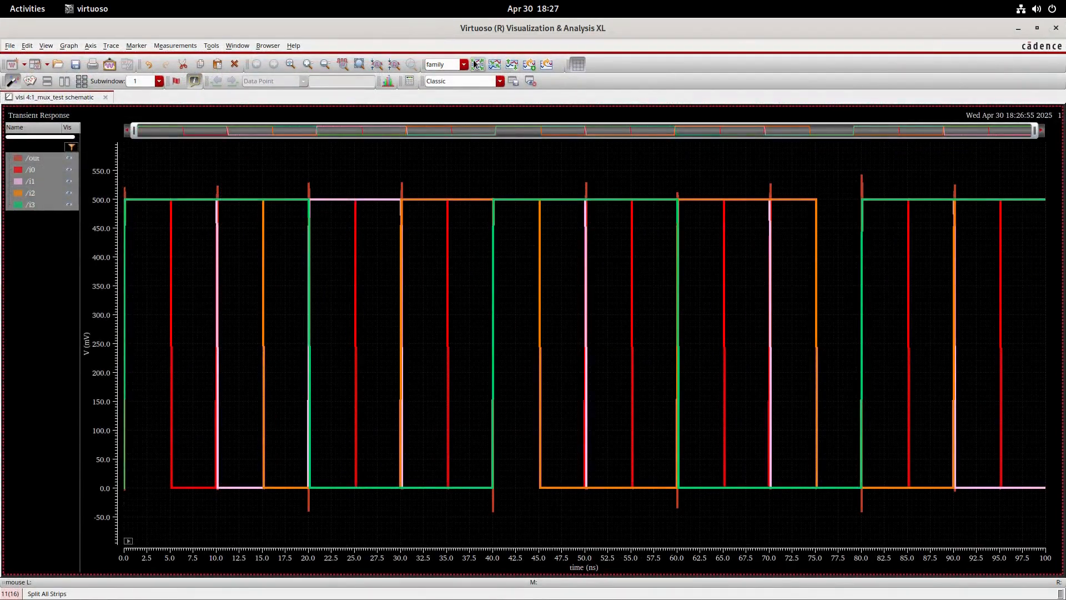
pyautogui.moveTo(219, 352)
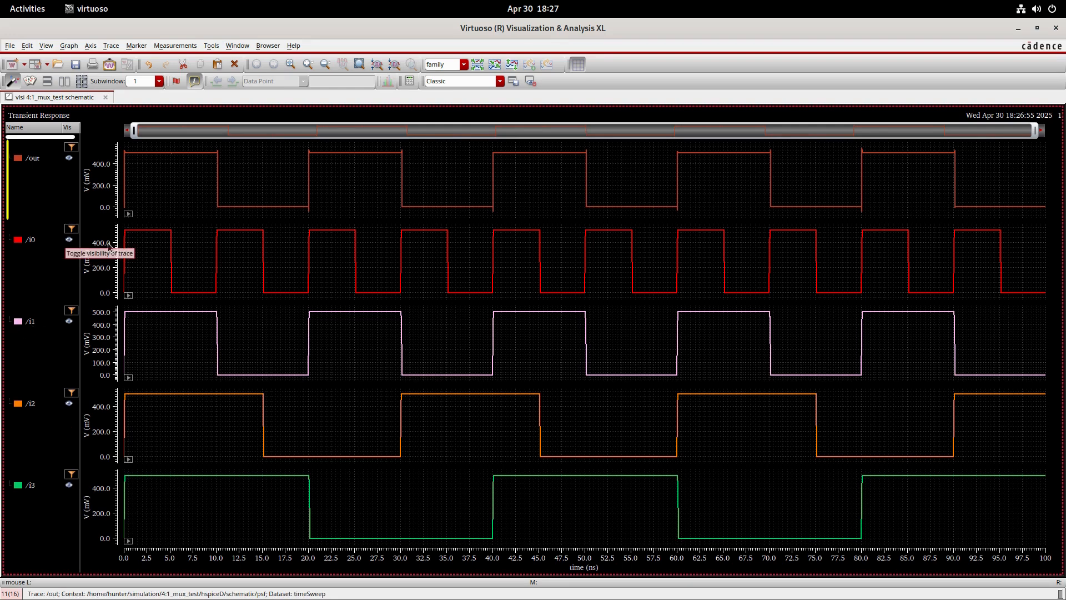
pyautogui.moveTo(216, 333)
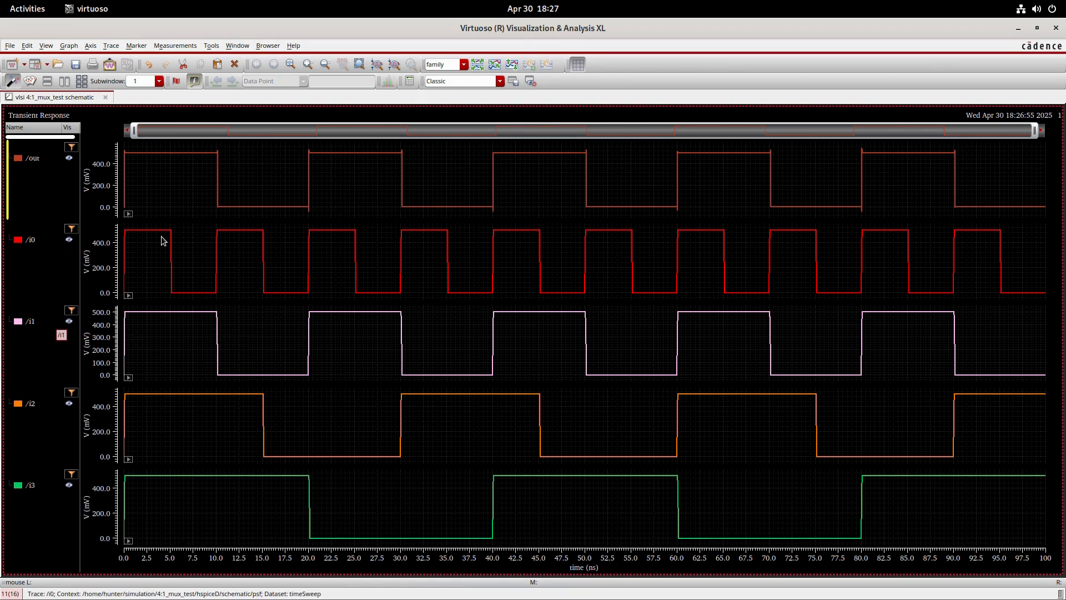
pyautogui.moveTo(217, 208)
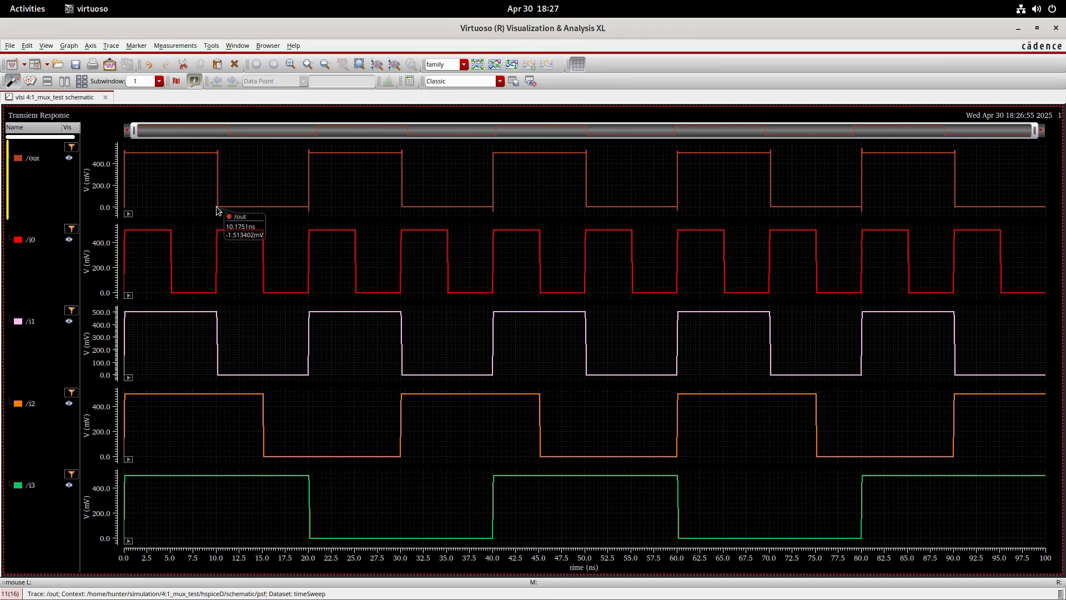
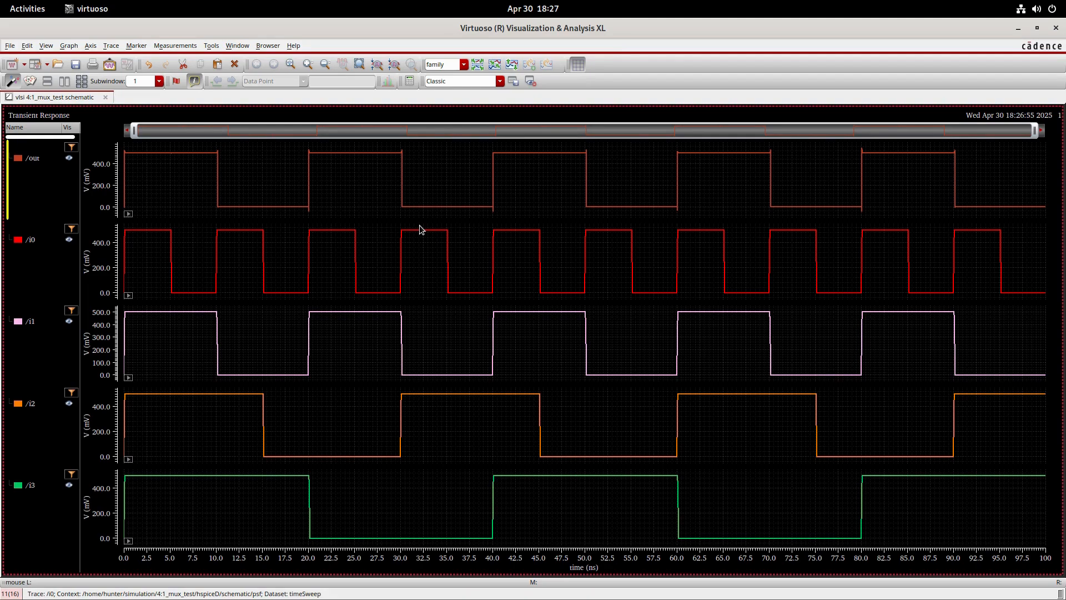
# - Close the waveform window and set Voltage 1 and Voltage 2 of the V6 pulse source on sel0 to 0.5 V
pyautogui.moveTo(399, 328)
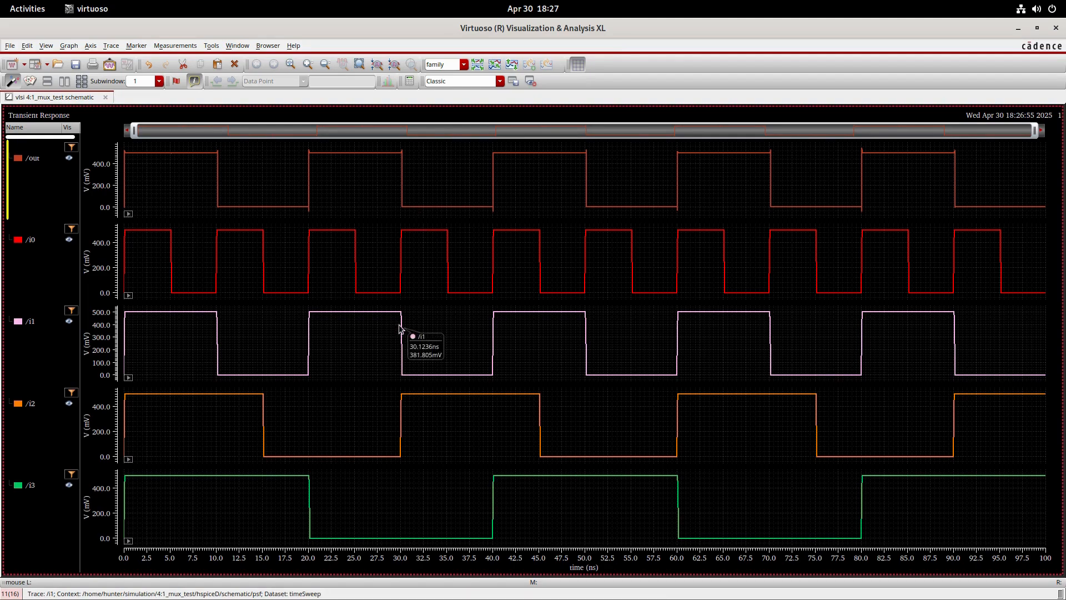
pyautogui.click(1056, 28)
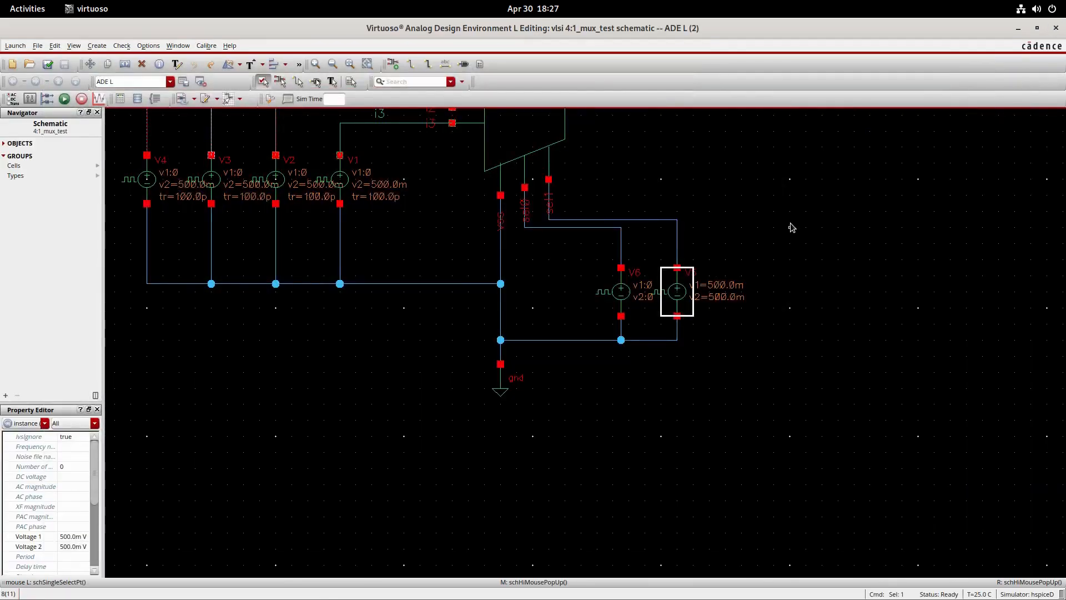
pyautogui.click(625, 292)
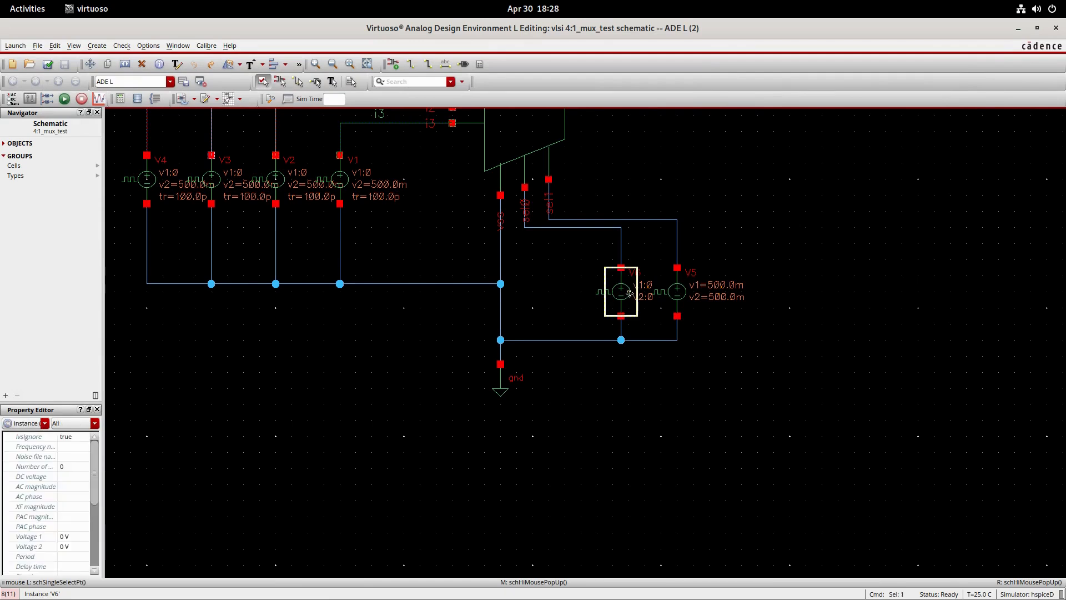
pyautogui.press('q')
pyautogui.click(330, 392)
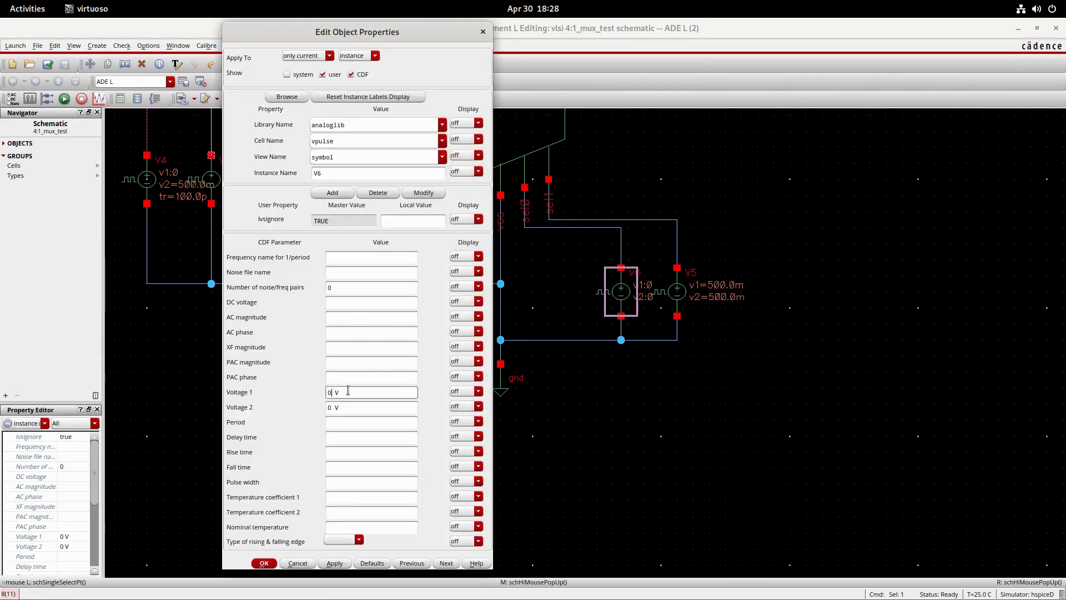
pyautogui.write('.5')
pyautogui.click(333, 407)
pyautogui.write('.5')
pyautogui.click(274, 562)
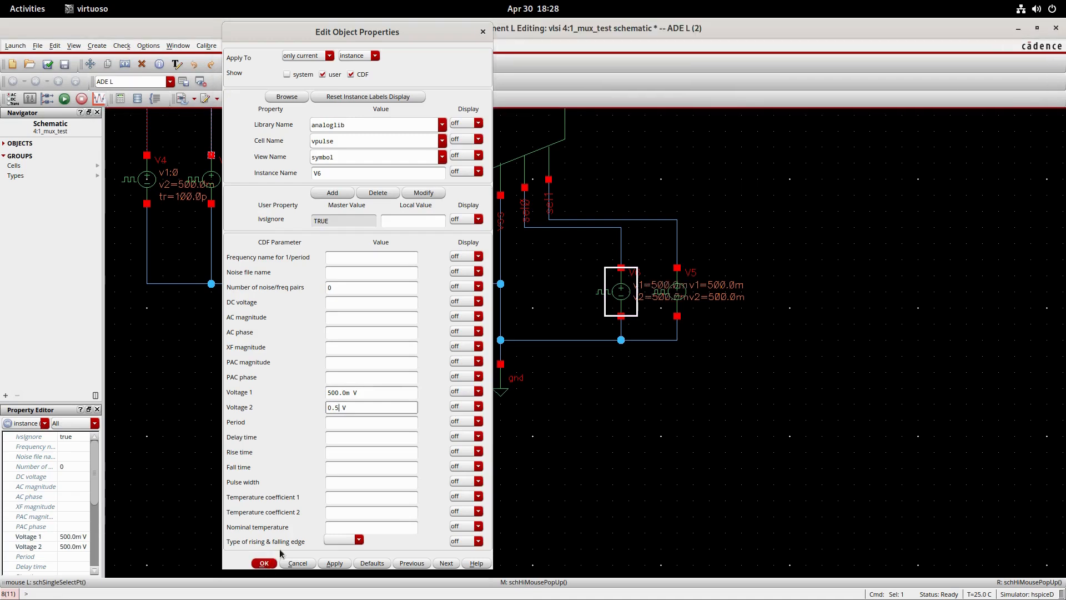
# - Set Voltage 1 and Voltage 2 of the V5 pulse source on sel1 to 0 V, then save the schematic and rerun the simulation
pyautogui.click(676, 291)
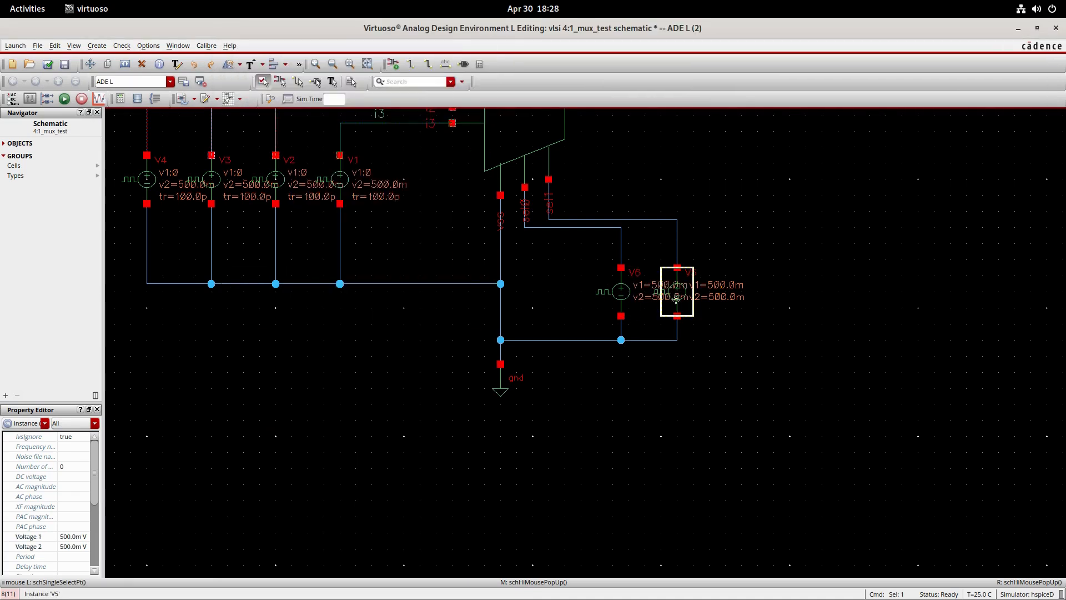
pyautogui.press('q')
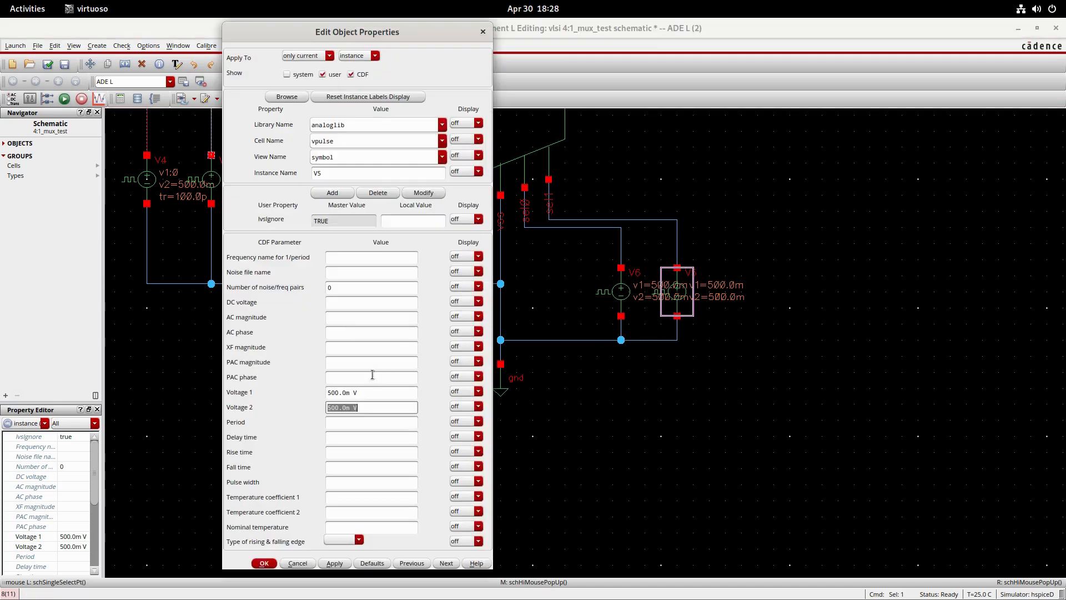
pyautogui.click(348, 393)
pyautogui.moveTo(348, 394); pyautogui.dragTo(294, 406)
pyautogui.write('0')
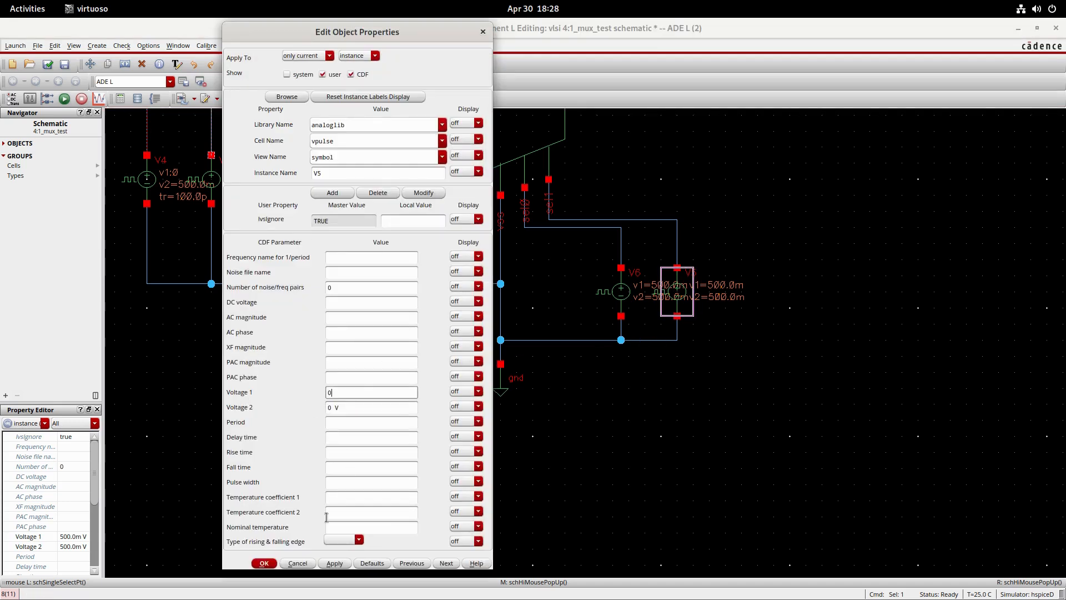
pyautogui.click(273, 563)
pyautogui.click(49, 65)
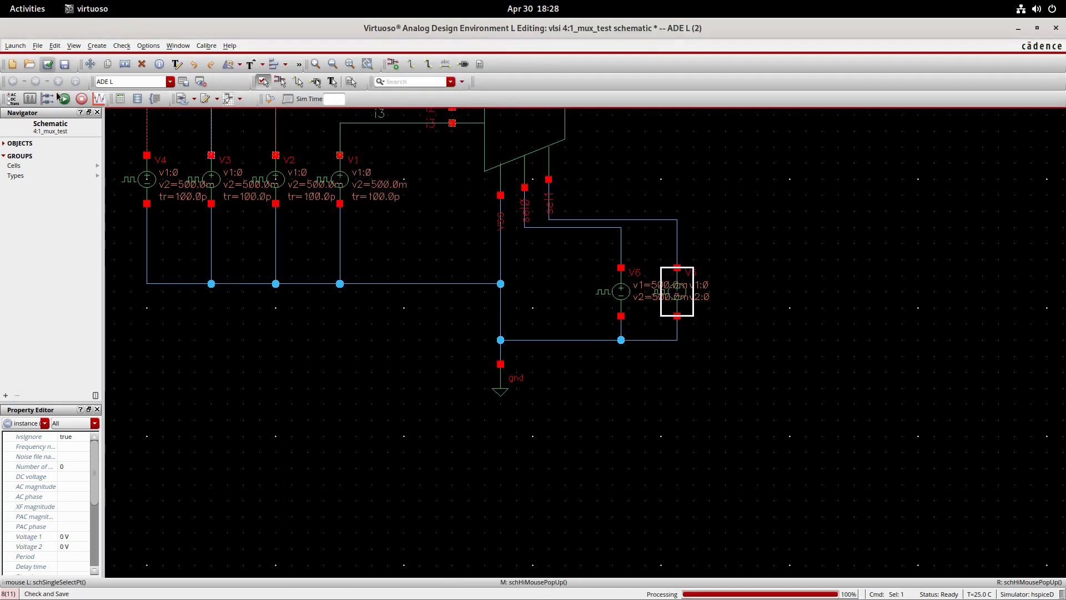
pyautogui.click(65, 99)
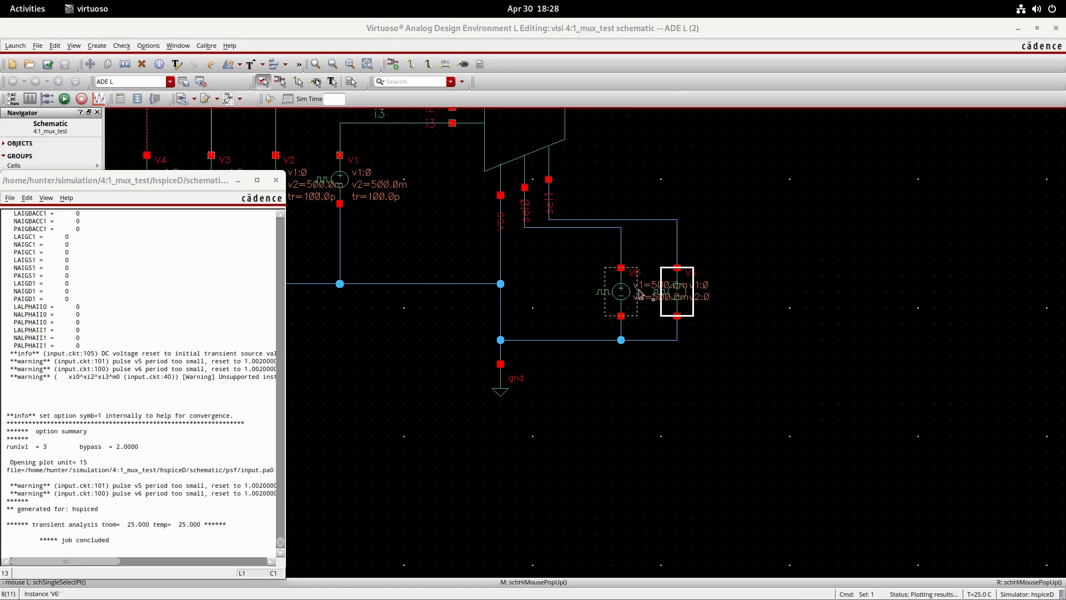
# - Split the new transient response into separate strips, compare /out with the inputs in the maximized plot window, and return to the schematic
pyautogui.click(590, 135)
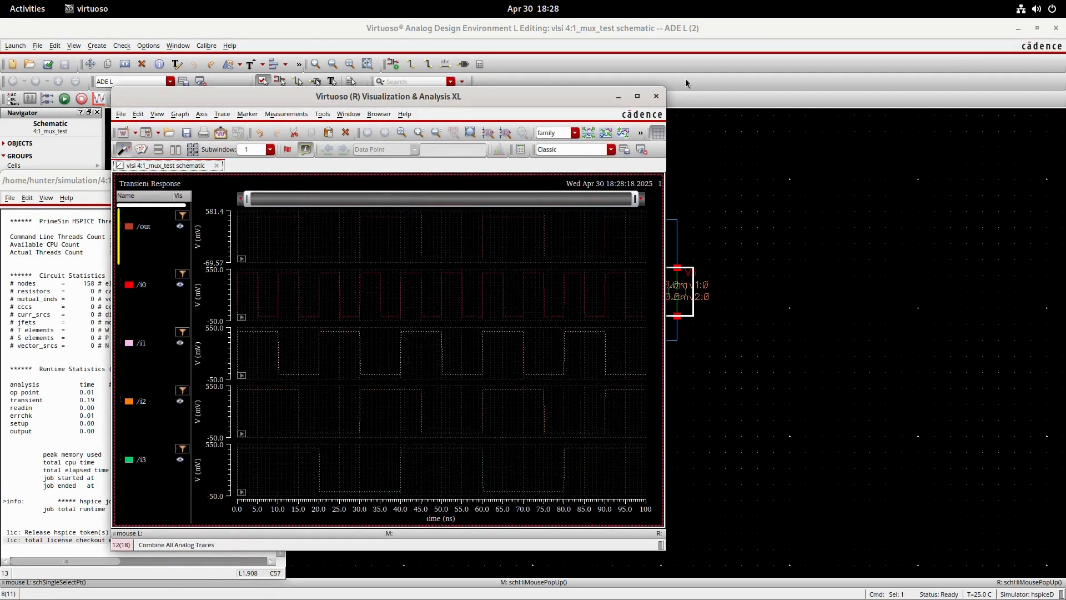
pyautogui.click(637, 96)
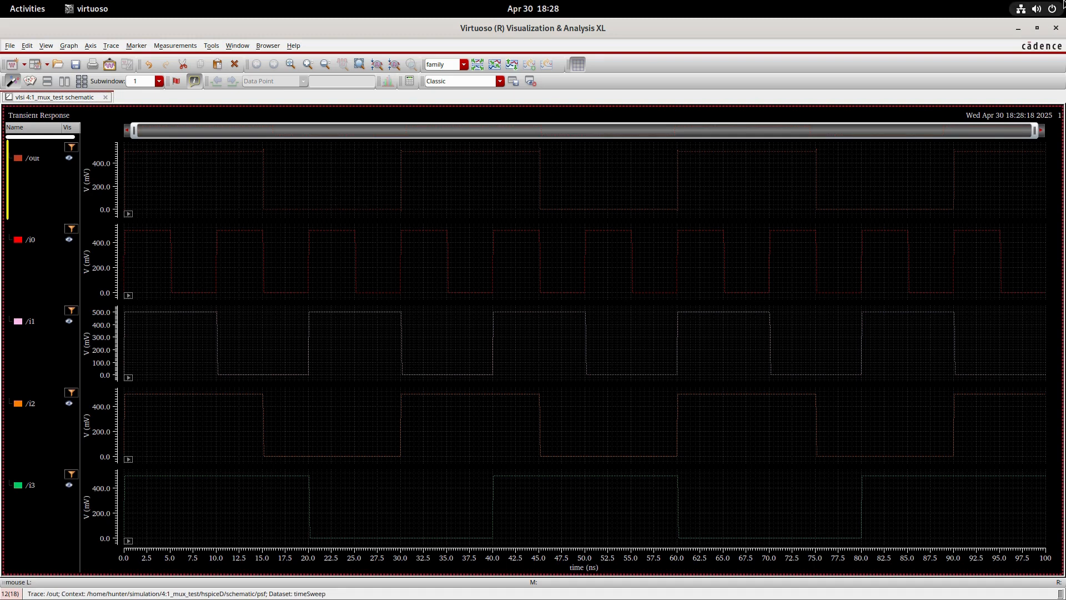
pyautogui.click(1058, 31)
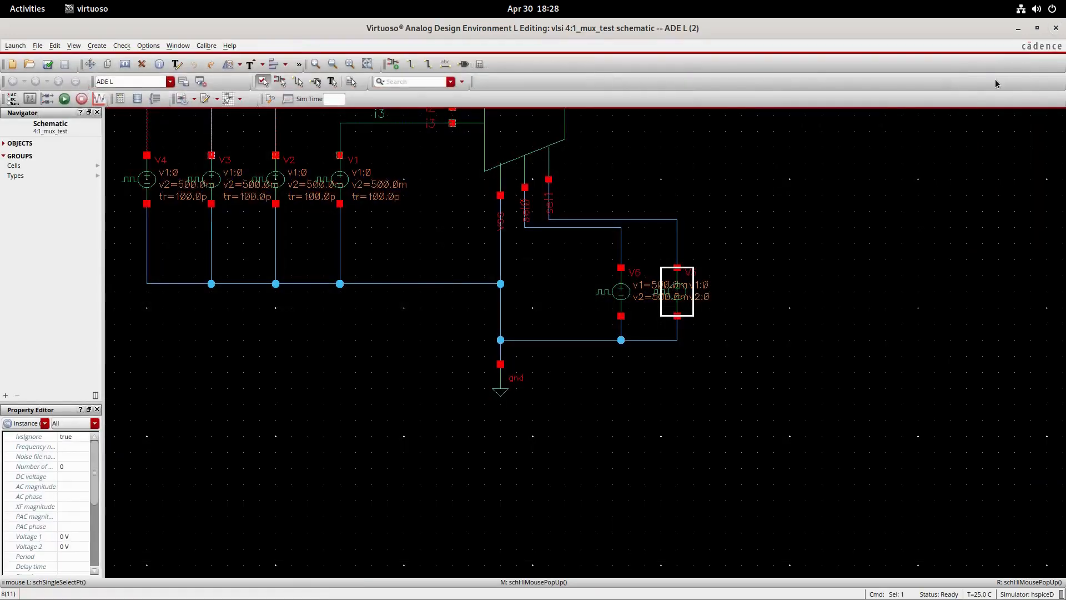
pyautogui.moveTo(690, 157); pyautogui.dragTo(861, 305, button='middle')
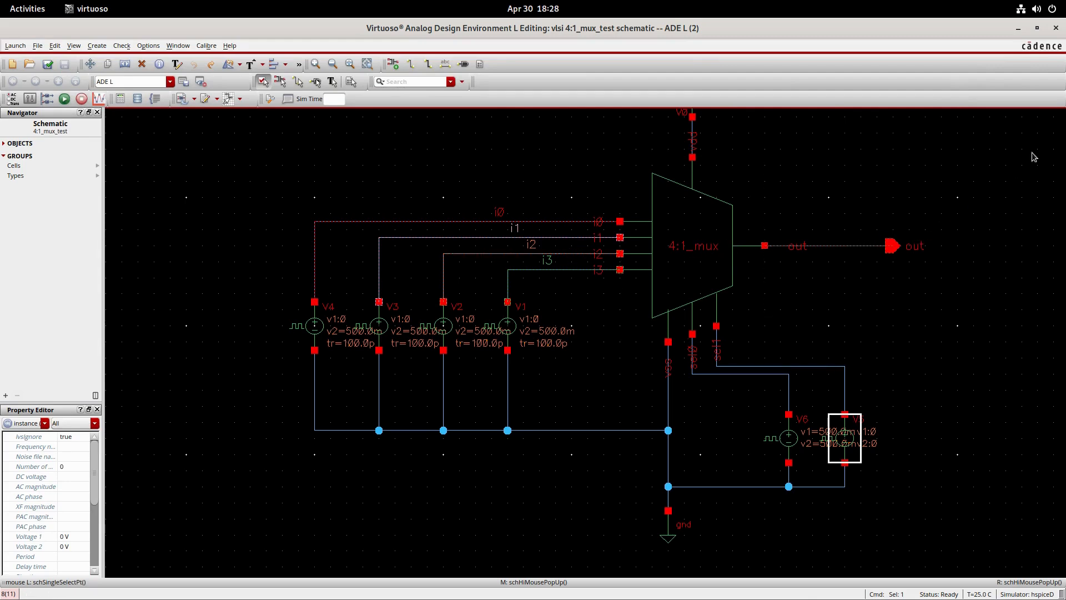
pyautogui.moveTo(1, 2)
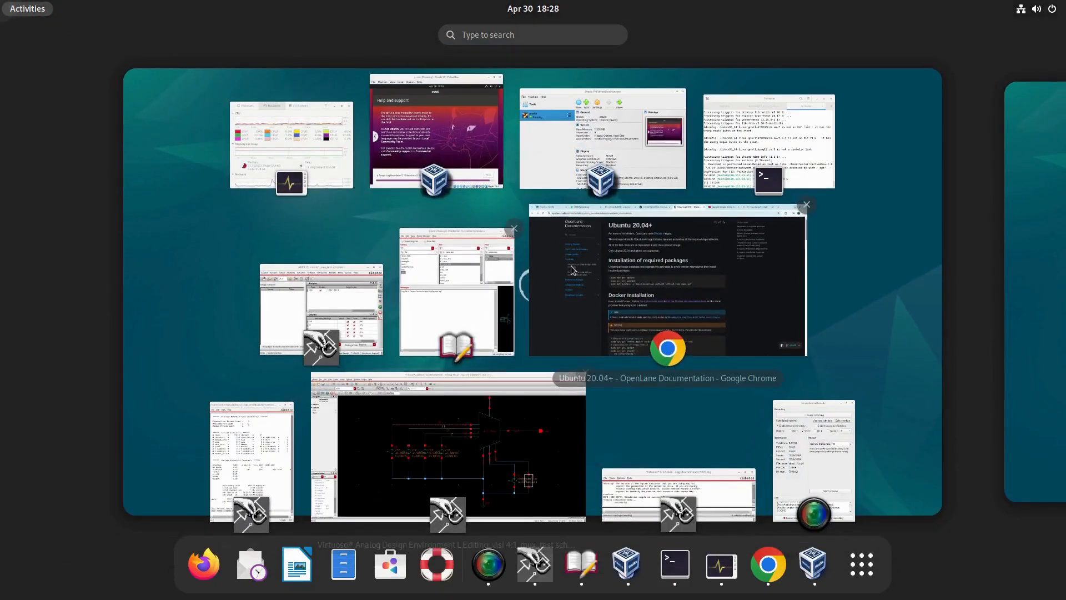
pyautogui.click(814, 460)
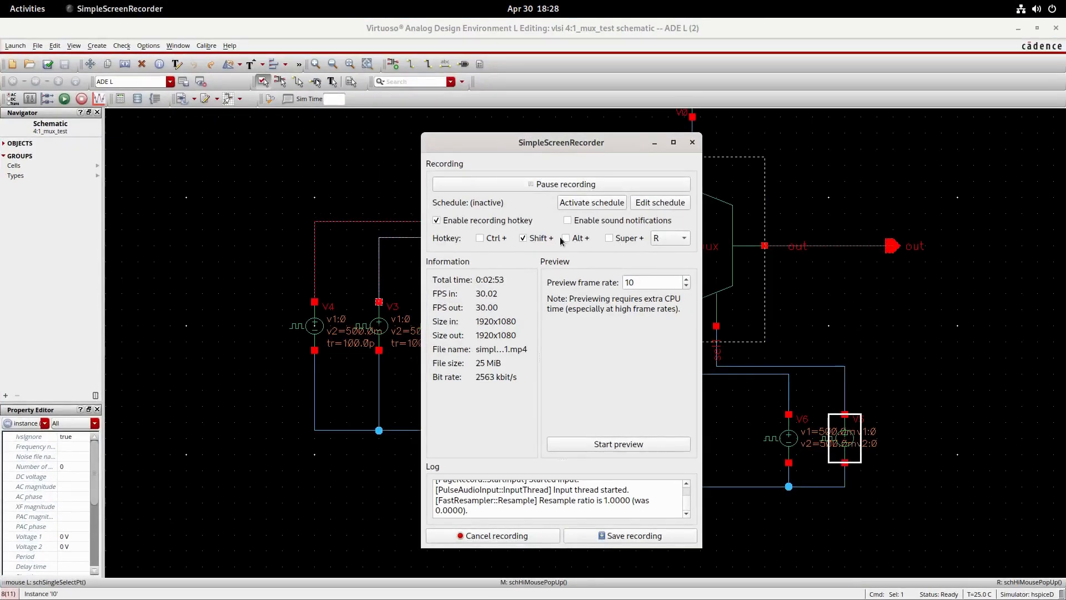